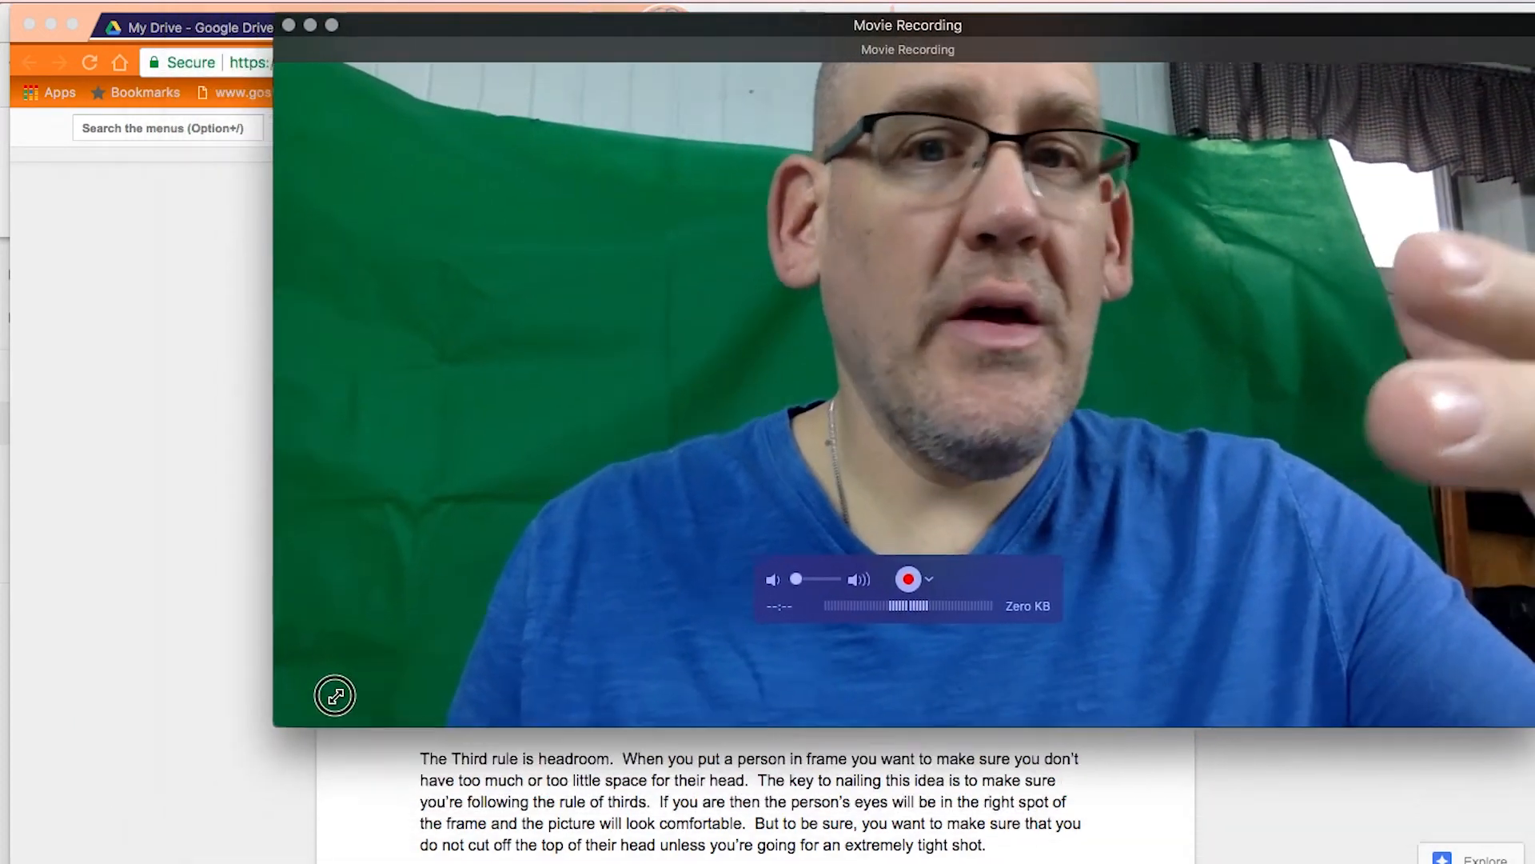
Step: Shrink the movie recording window clear of the podcast script and record the narration from start to finish
drag(335, 695, 1066, 206)
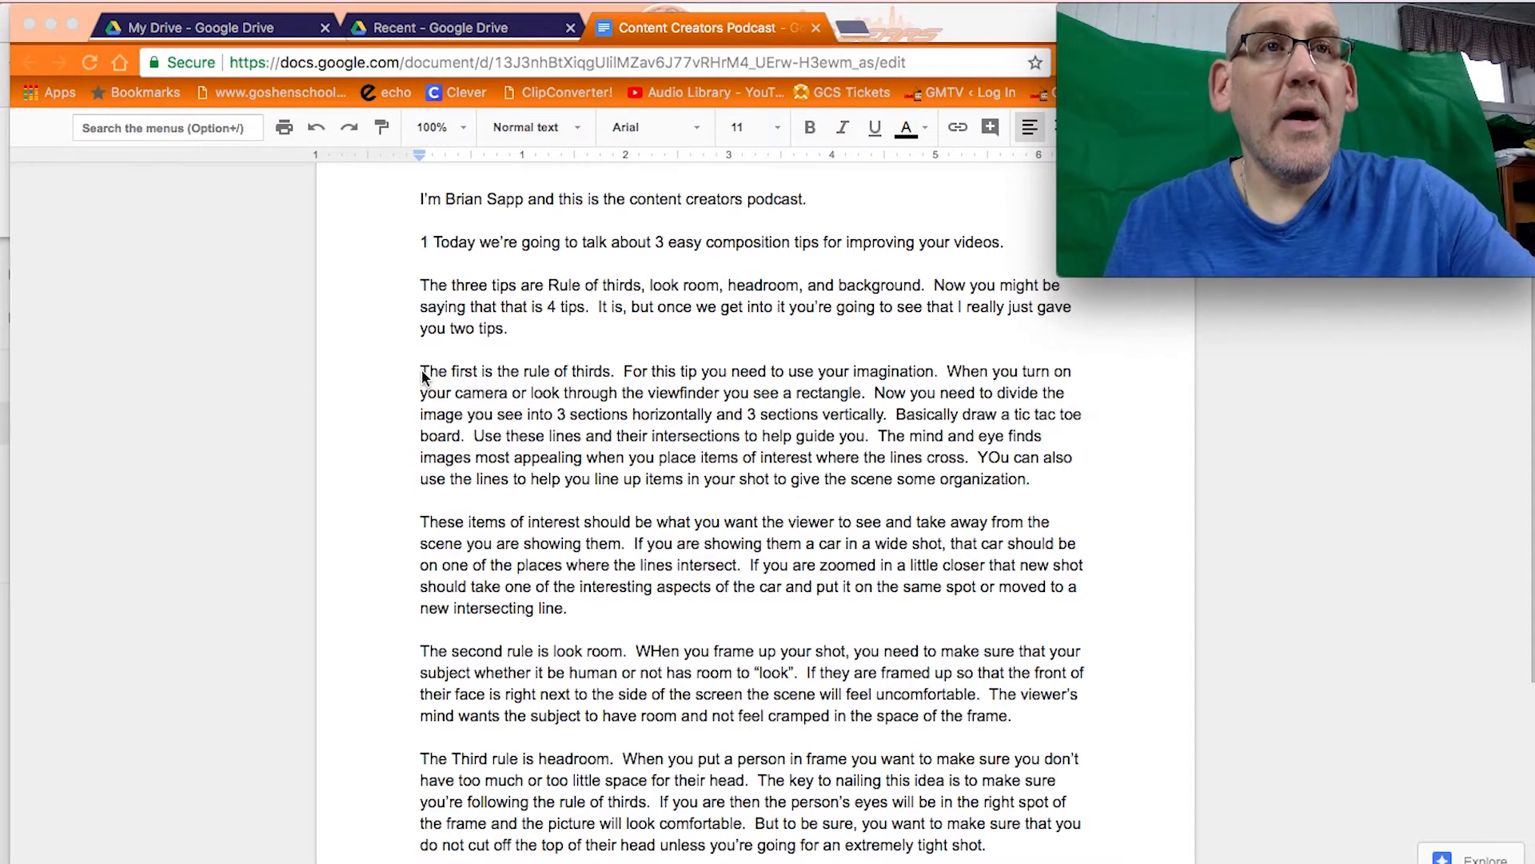
mouse_move(1262, 209)
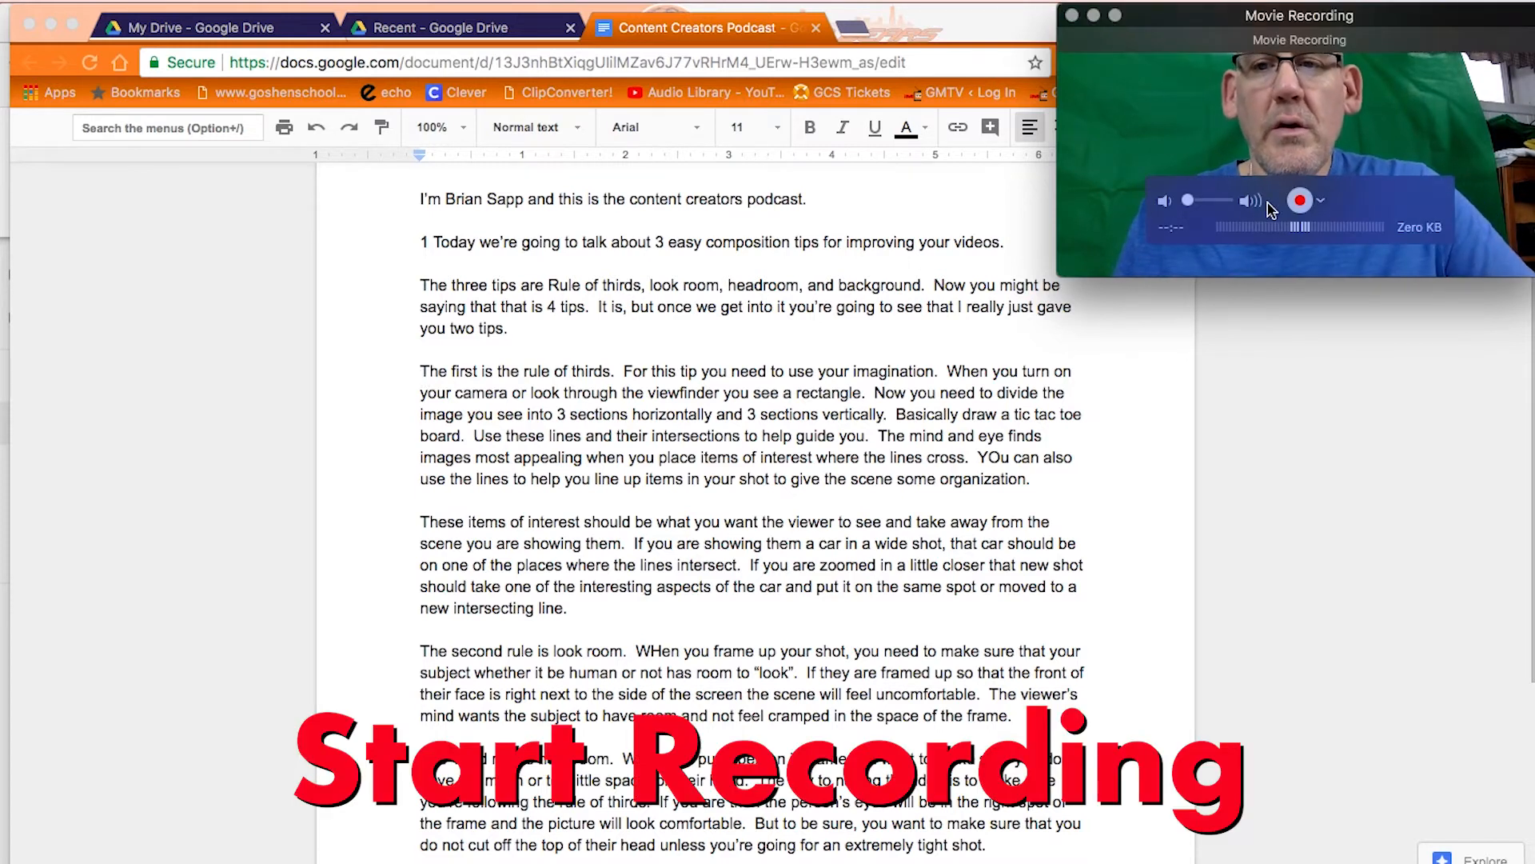
click(1300, 202)
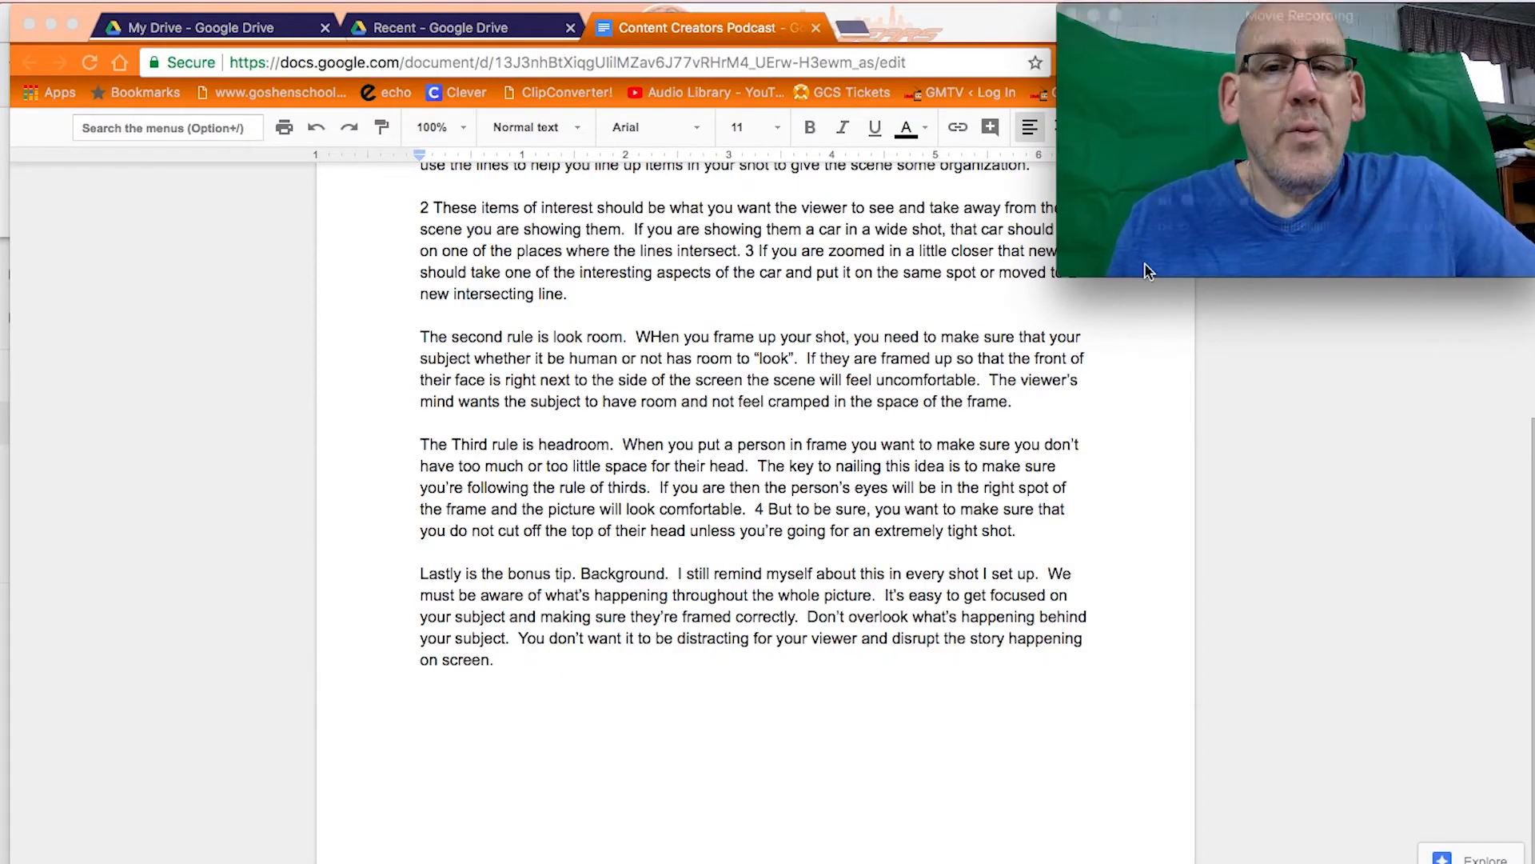
mouse_move(1283, 215)
click(1300, 204)
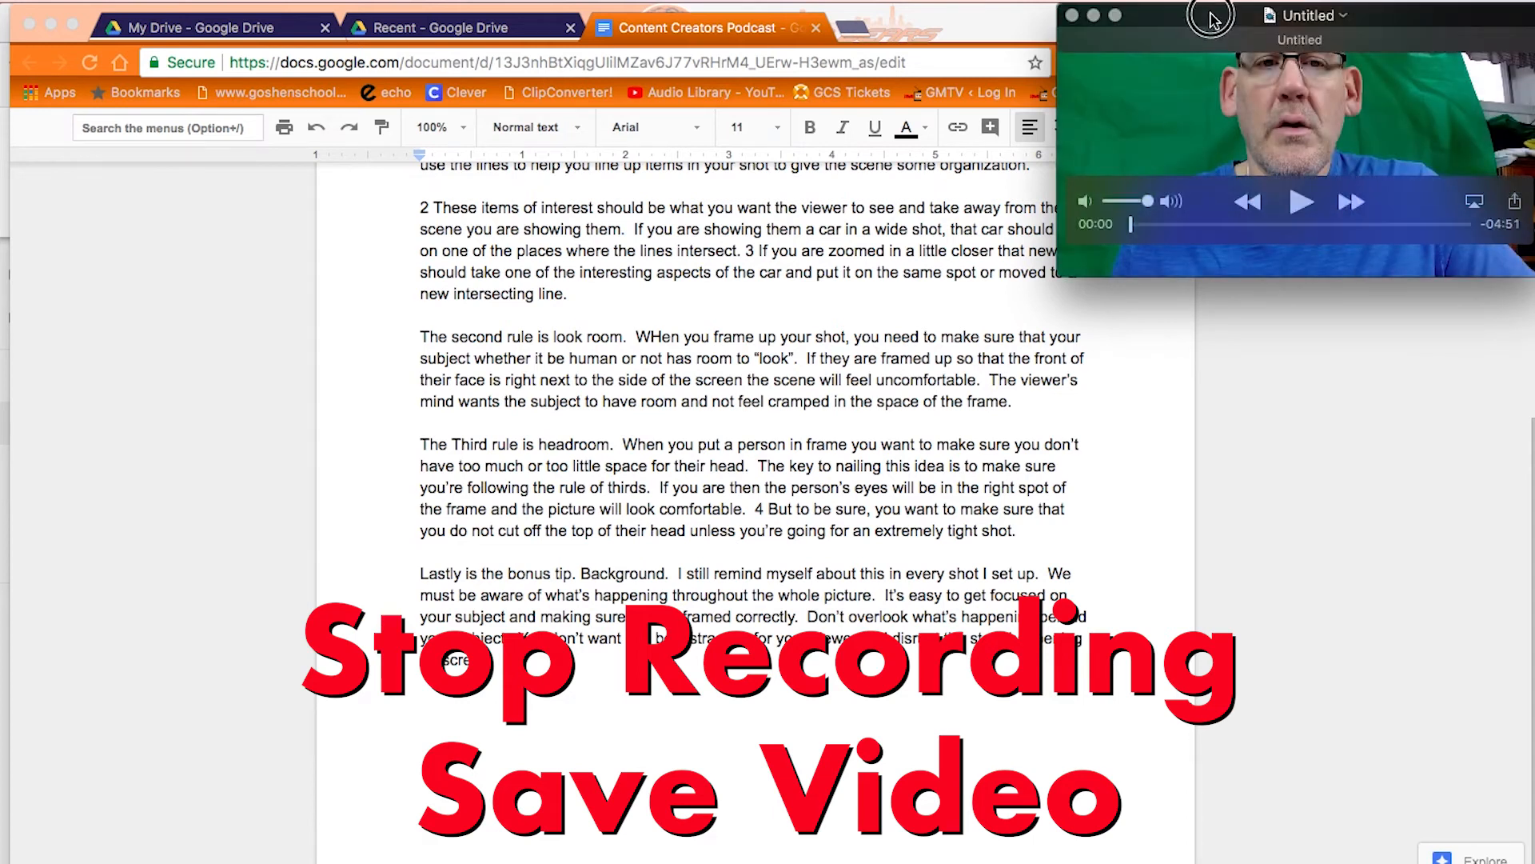
Step: Export the finished recording as Script into a new Desktop folder named Video Composition Podcast
drag(1211, 17, 707, 86)
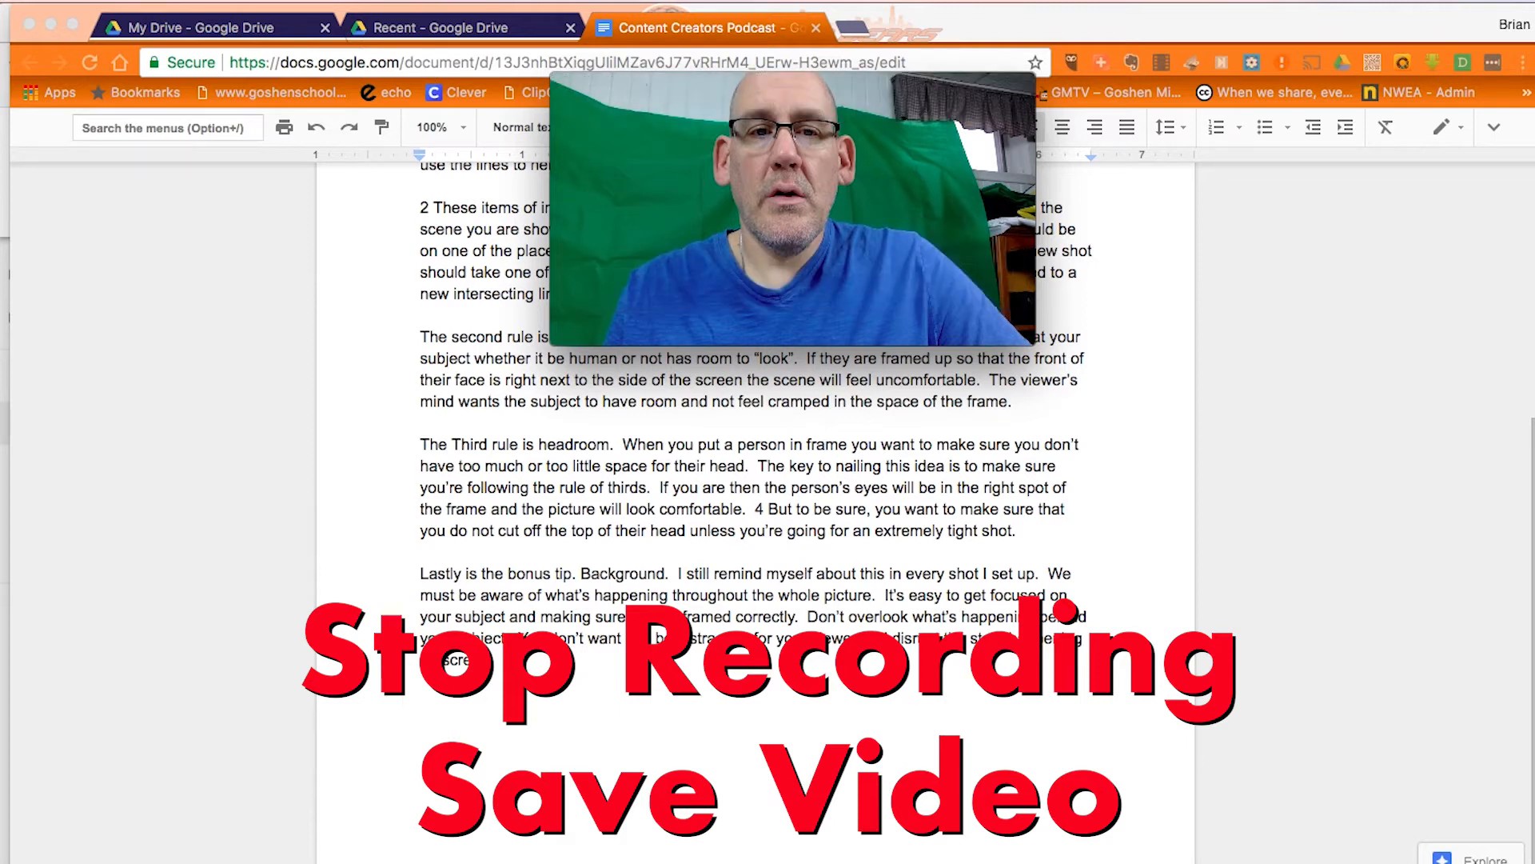
click(214, 3)
click(240, 185)
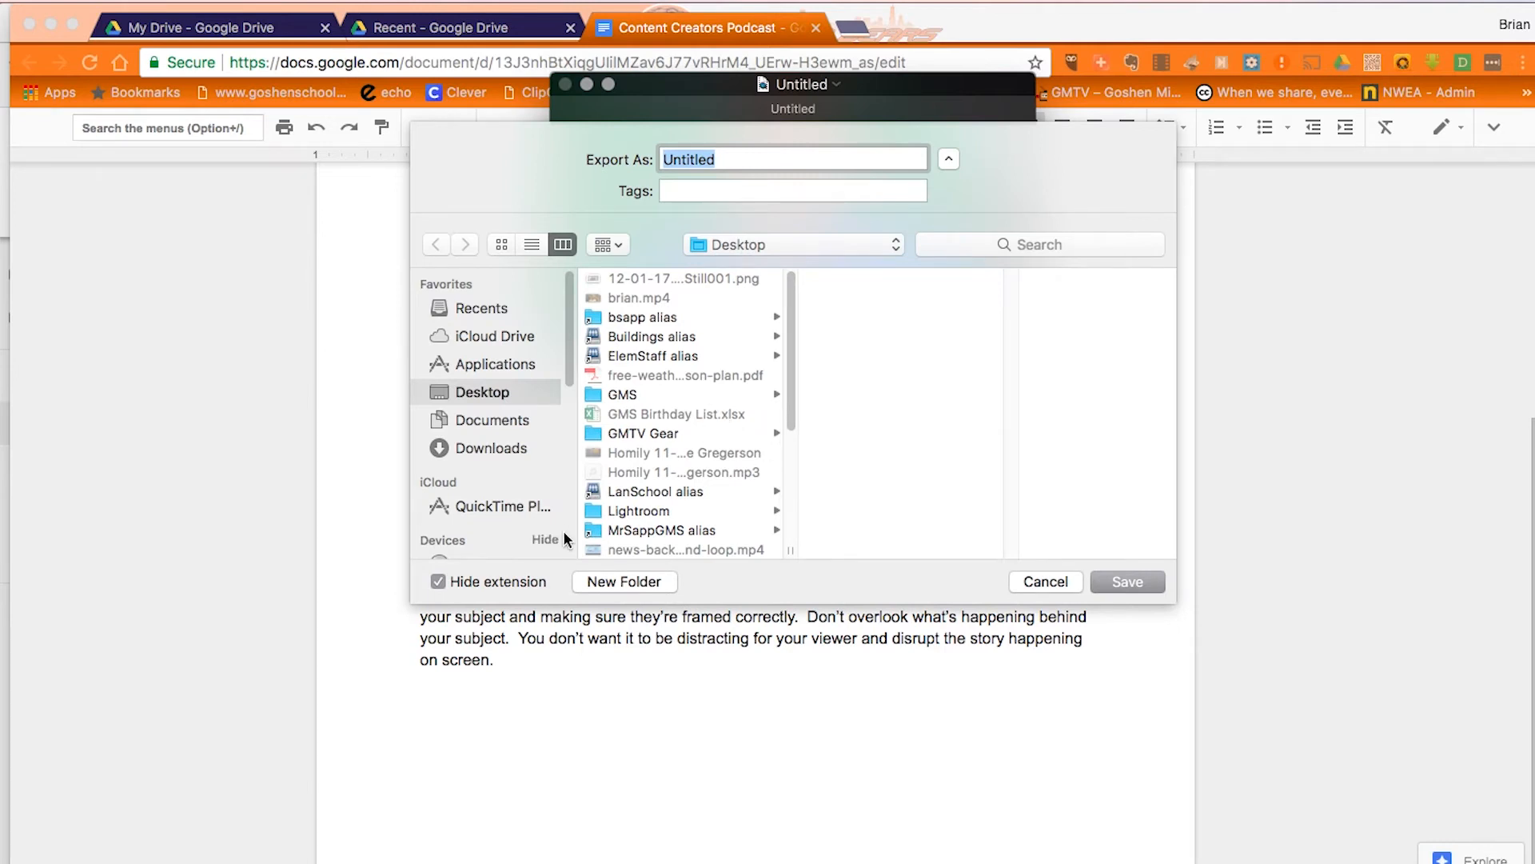
click(625, 582)
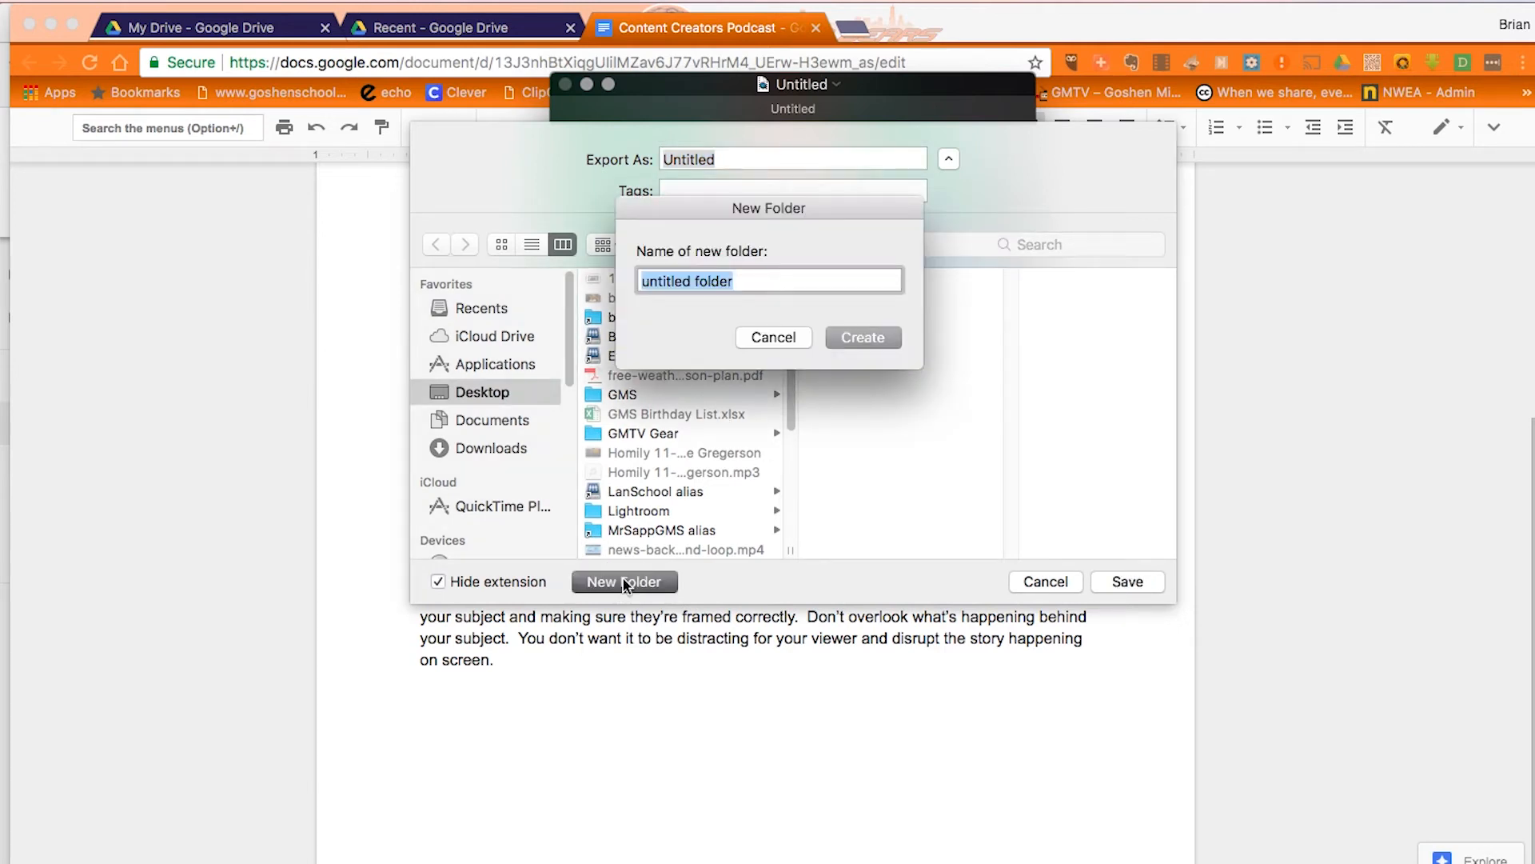
text(Video)
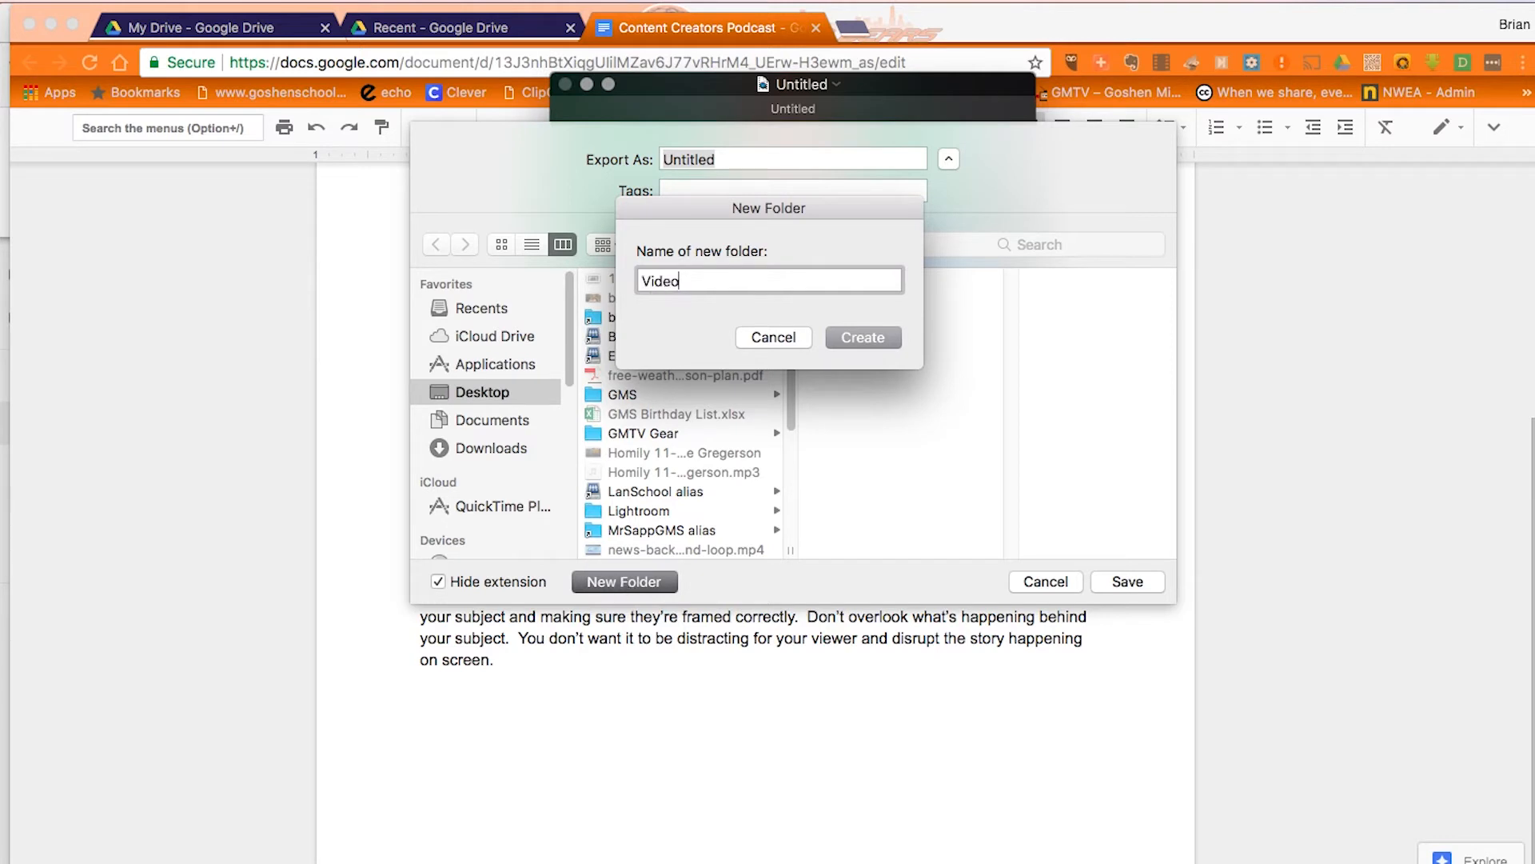
text( Composition Podcast)
key(Return)
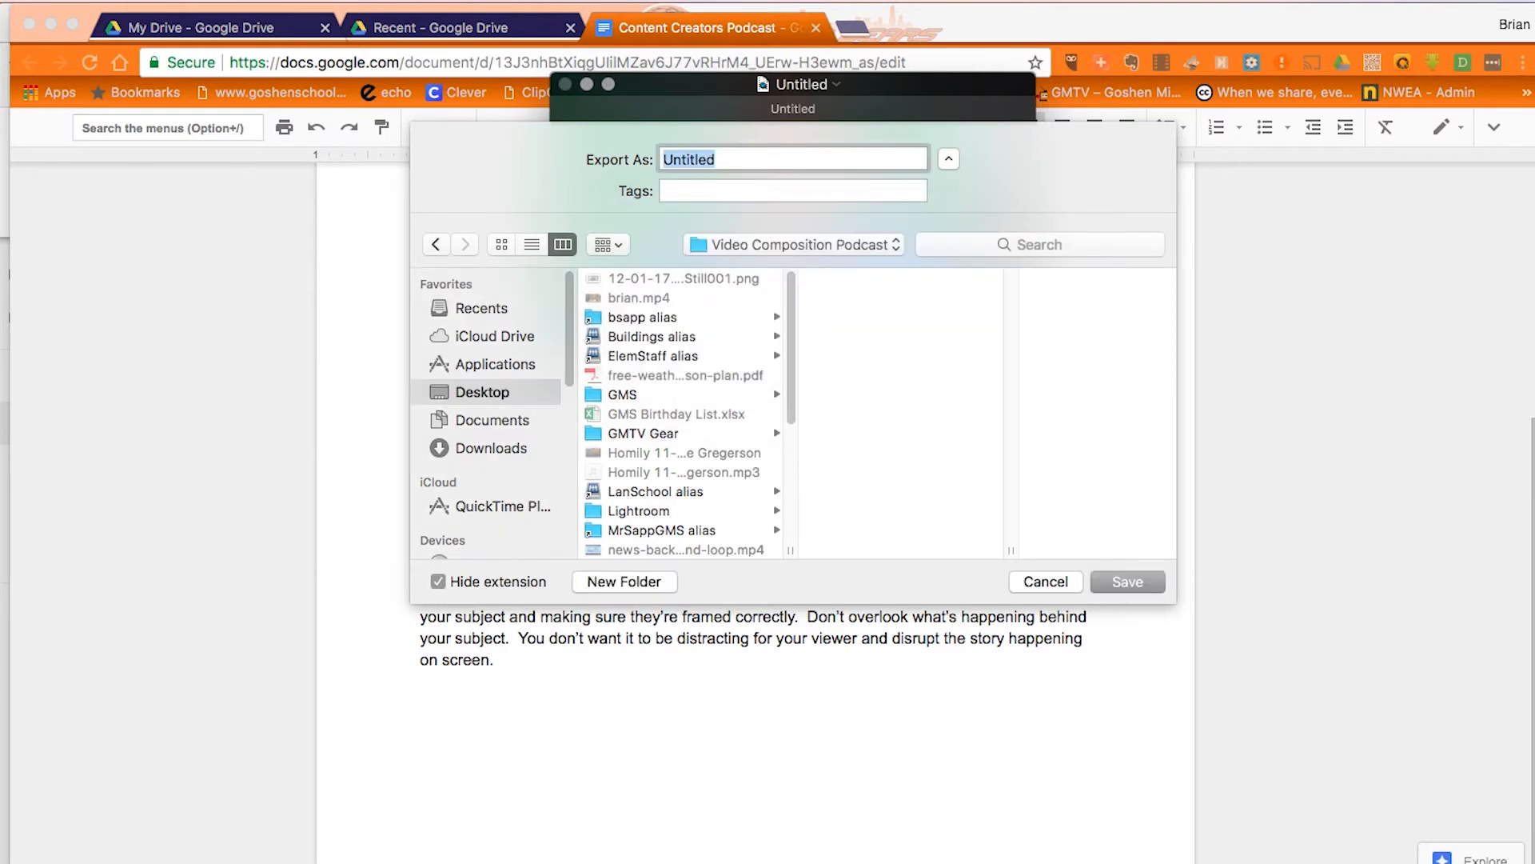
text(Script)
key(Return)
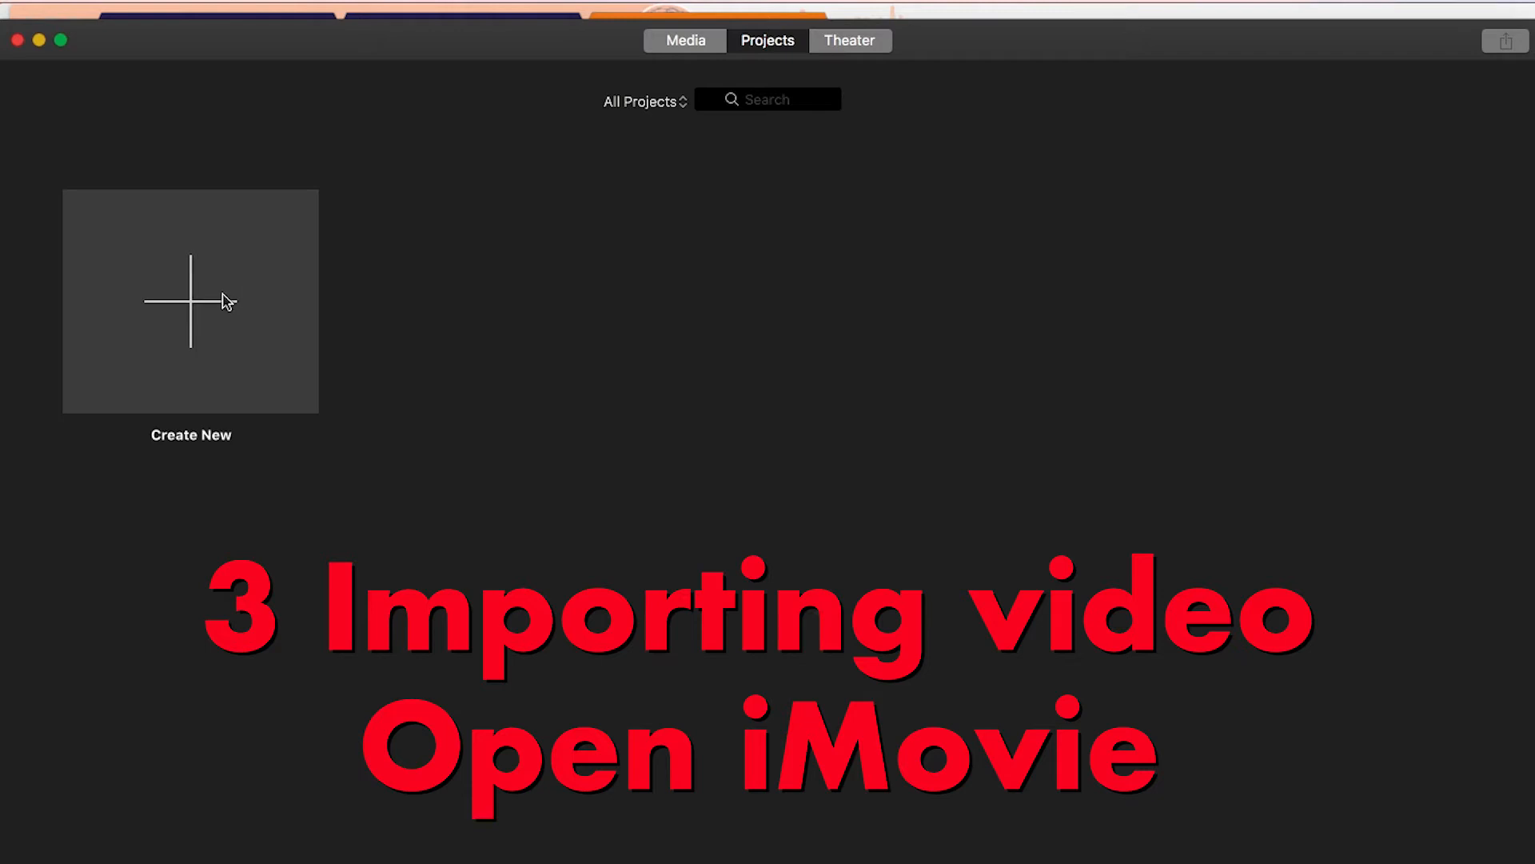
Step: Switch to iMovie and create a new movie project
click(206, 312)
click(183, 434)
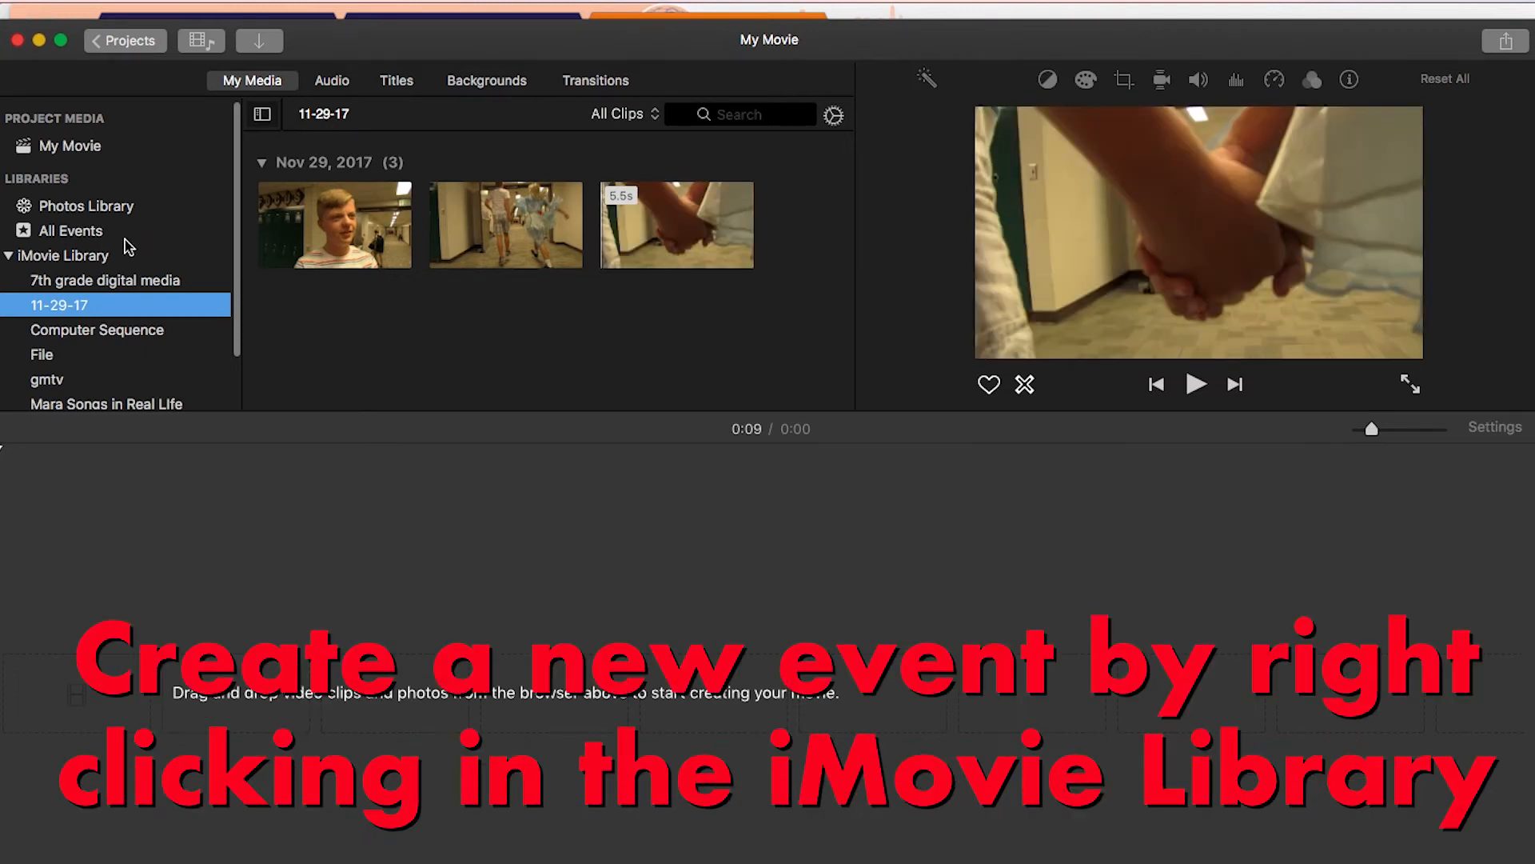
Step: Add a new event named Video Composition to the iMovie Library
click(55, 266)
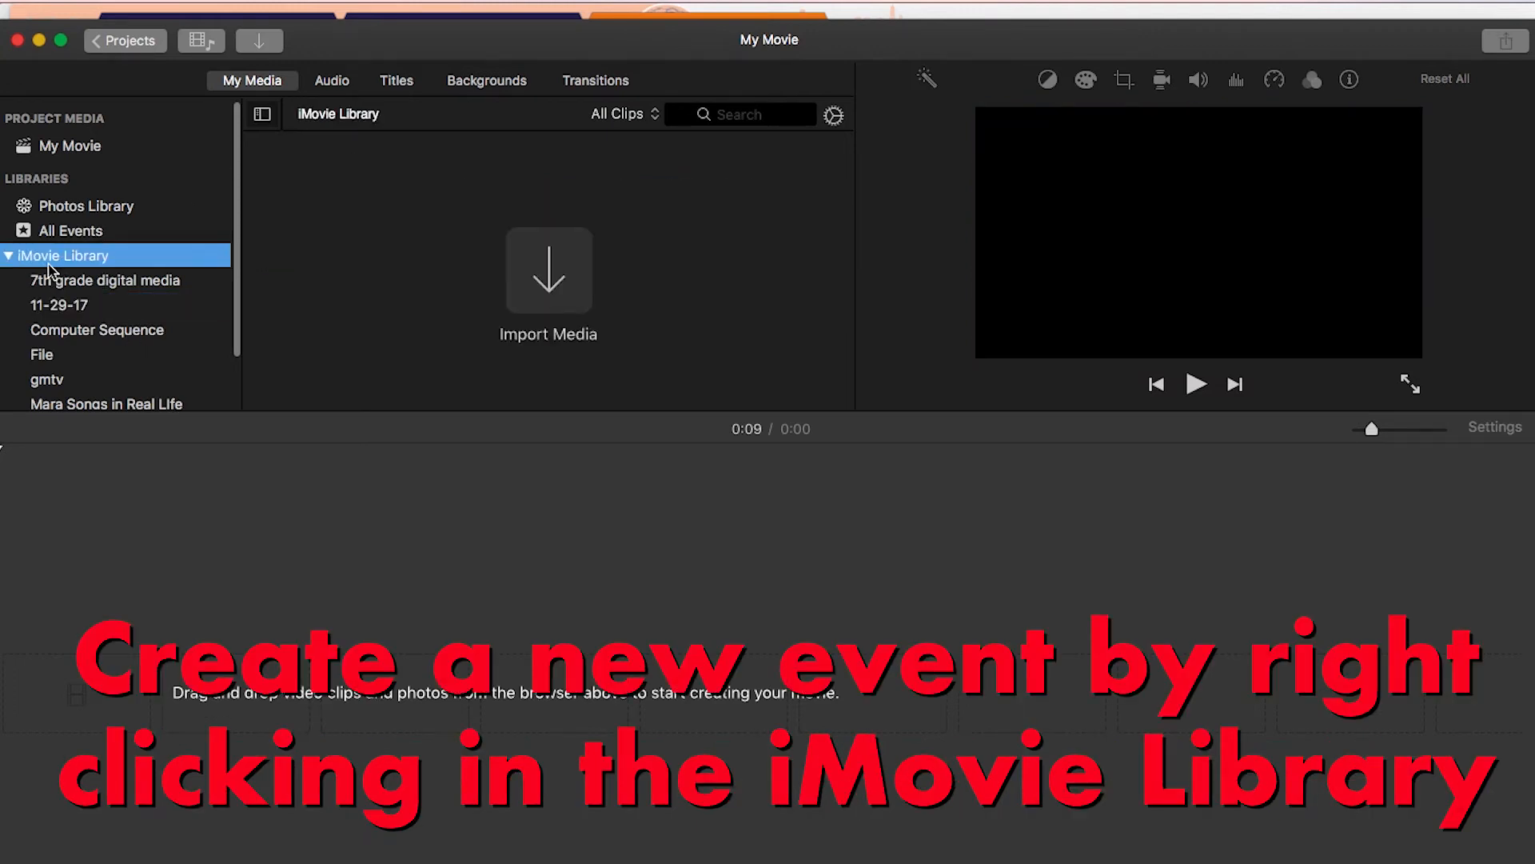
right_click(49, 264)
click(90, 272)
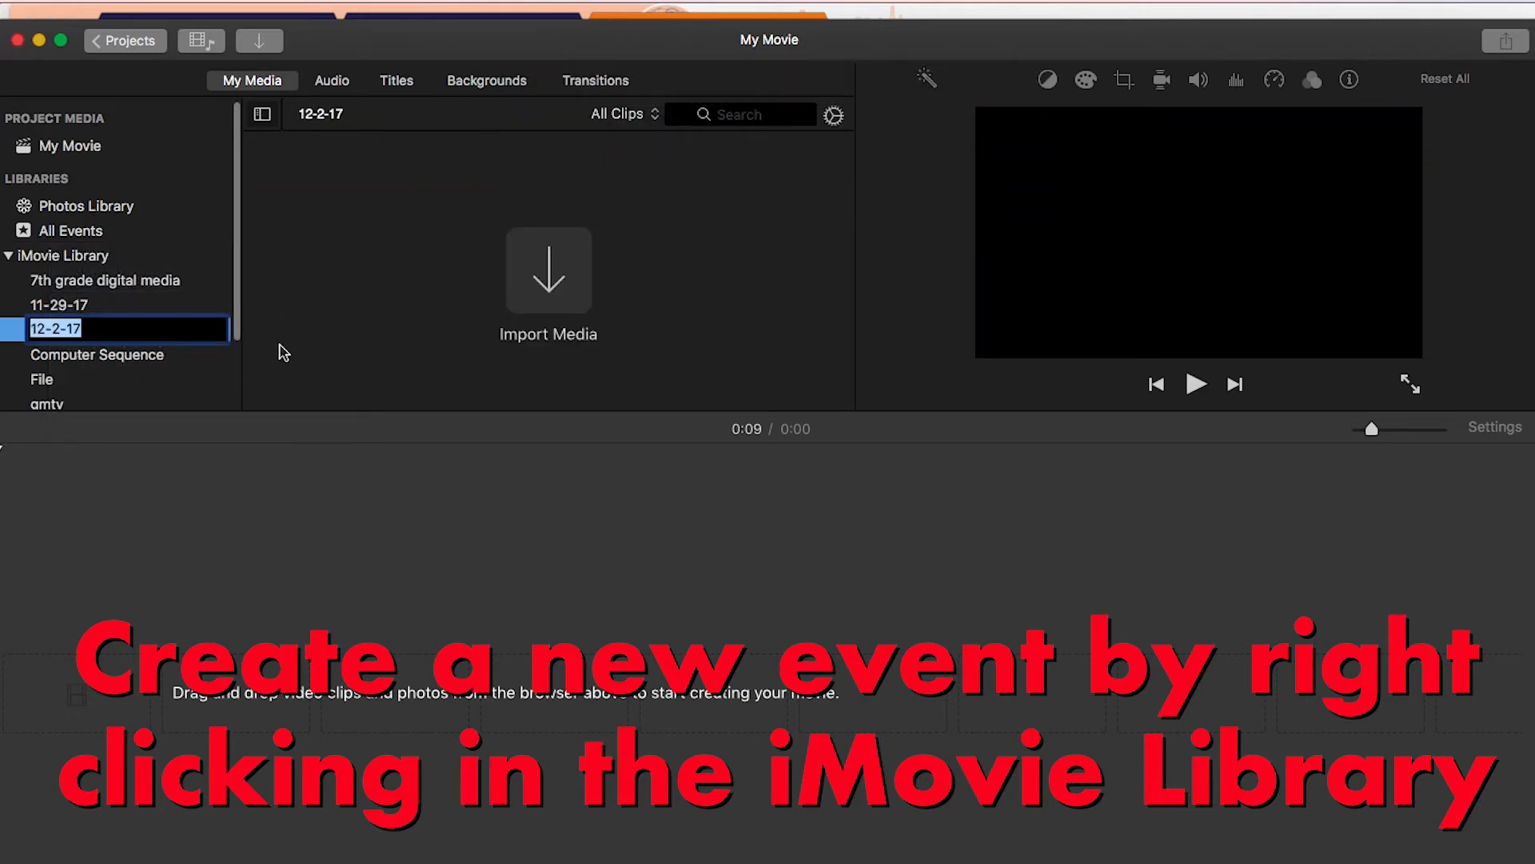
text(Video Composition)
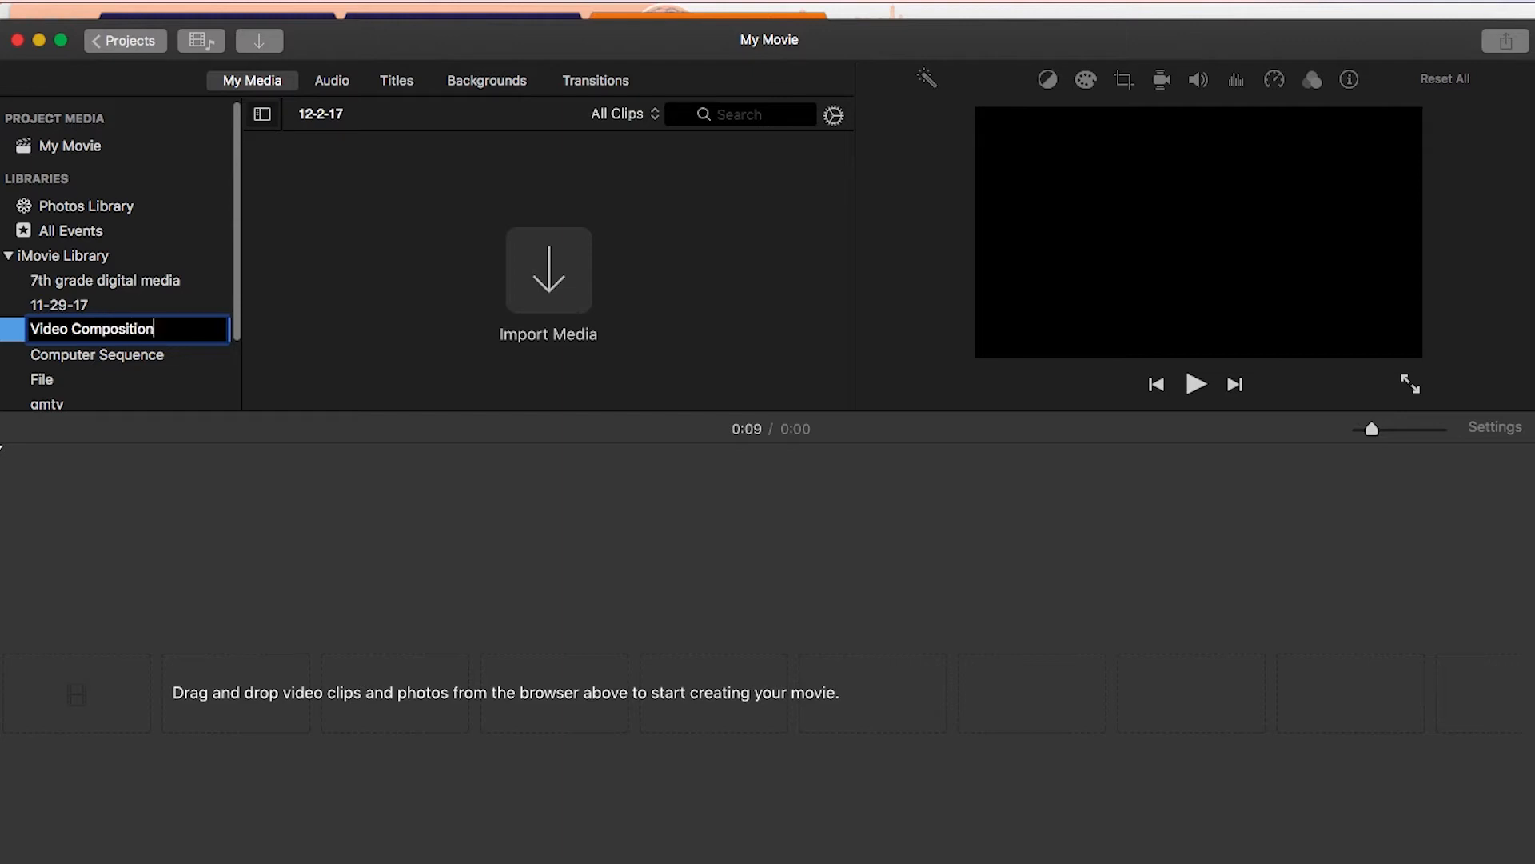
key(Return)
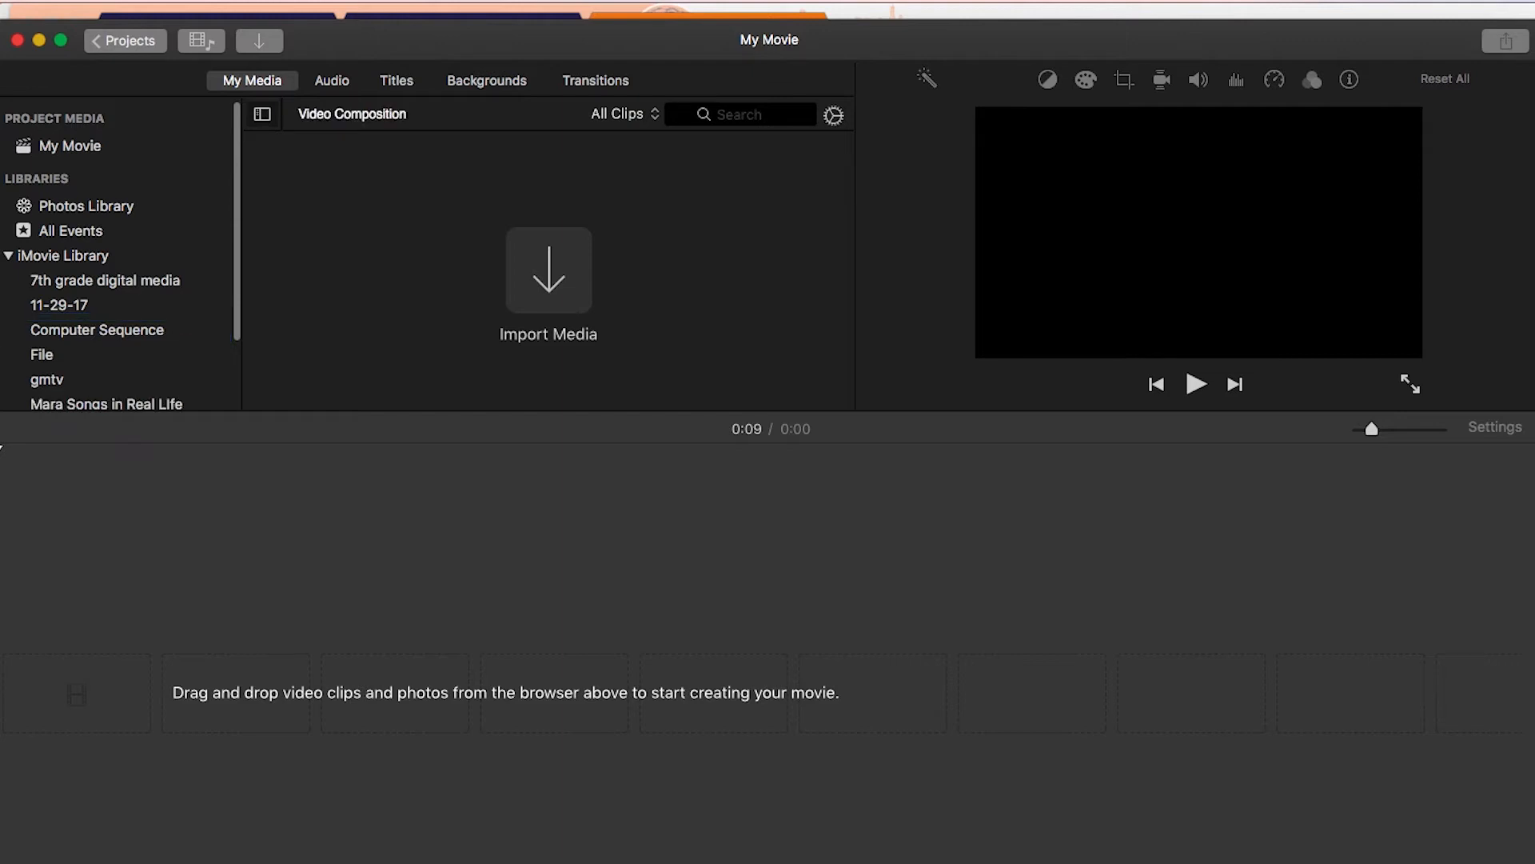
scroll(88, 360, down, 2)
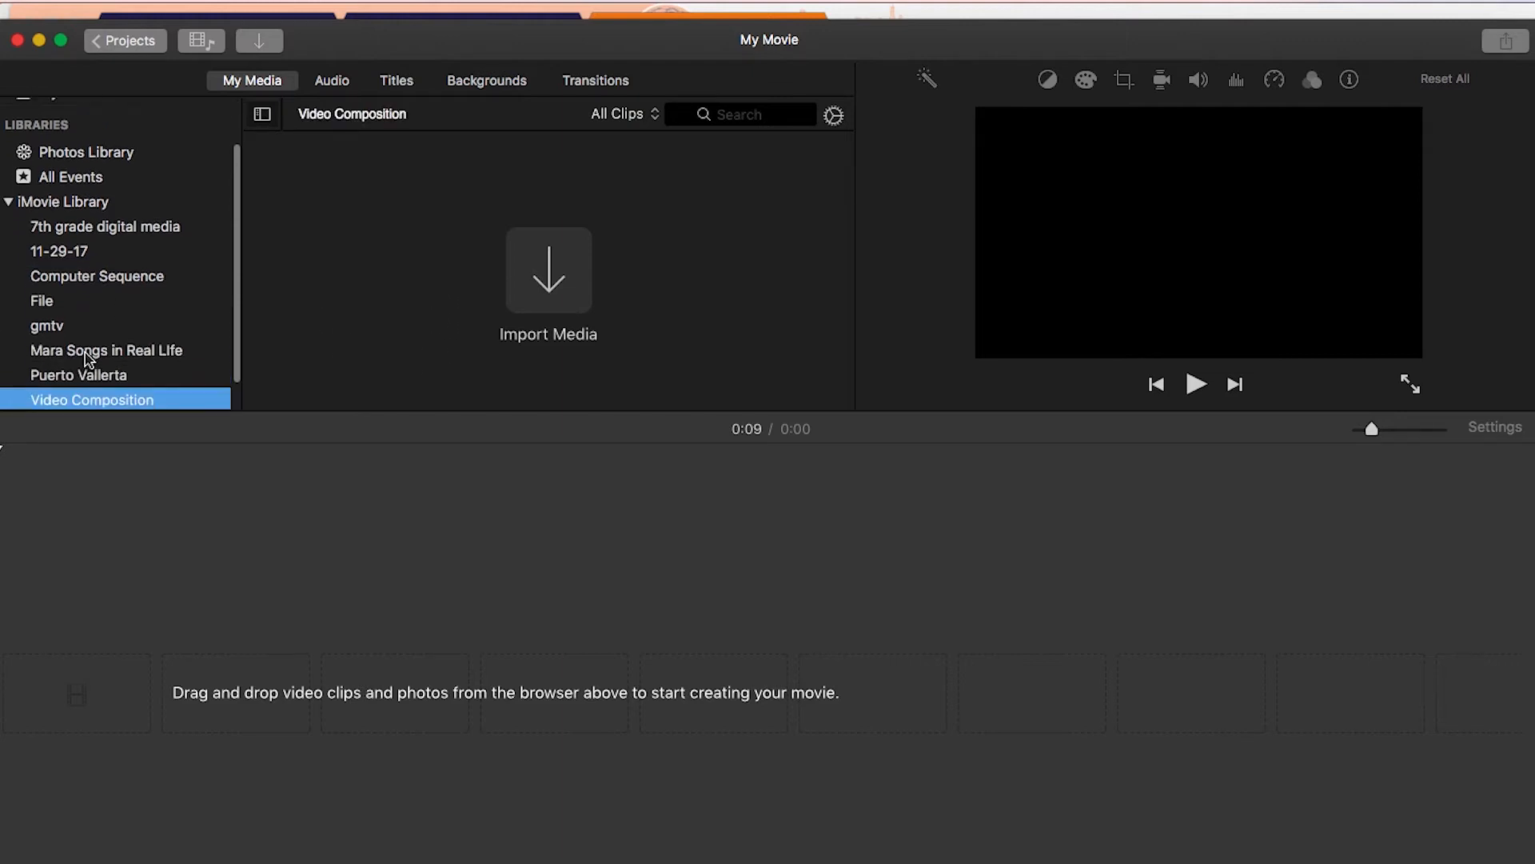
Step: Import the Script movie from the Desktop's Video Composition Podcast folder into the Video Composition event
click(558, 286)
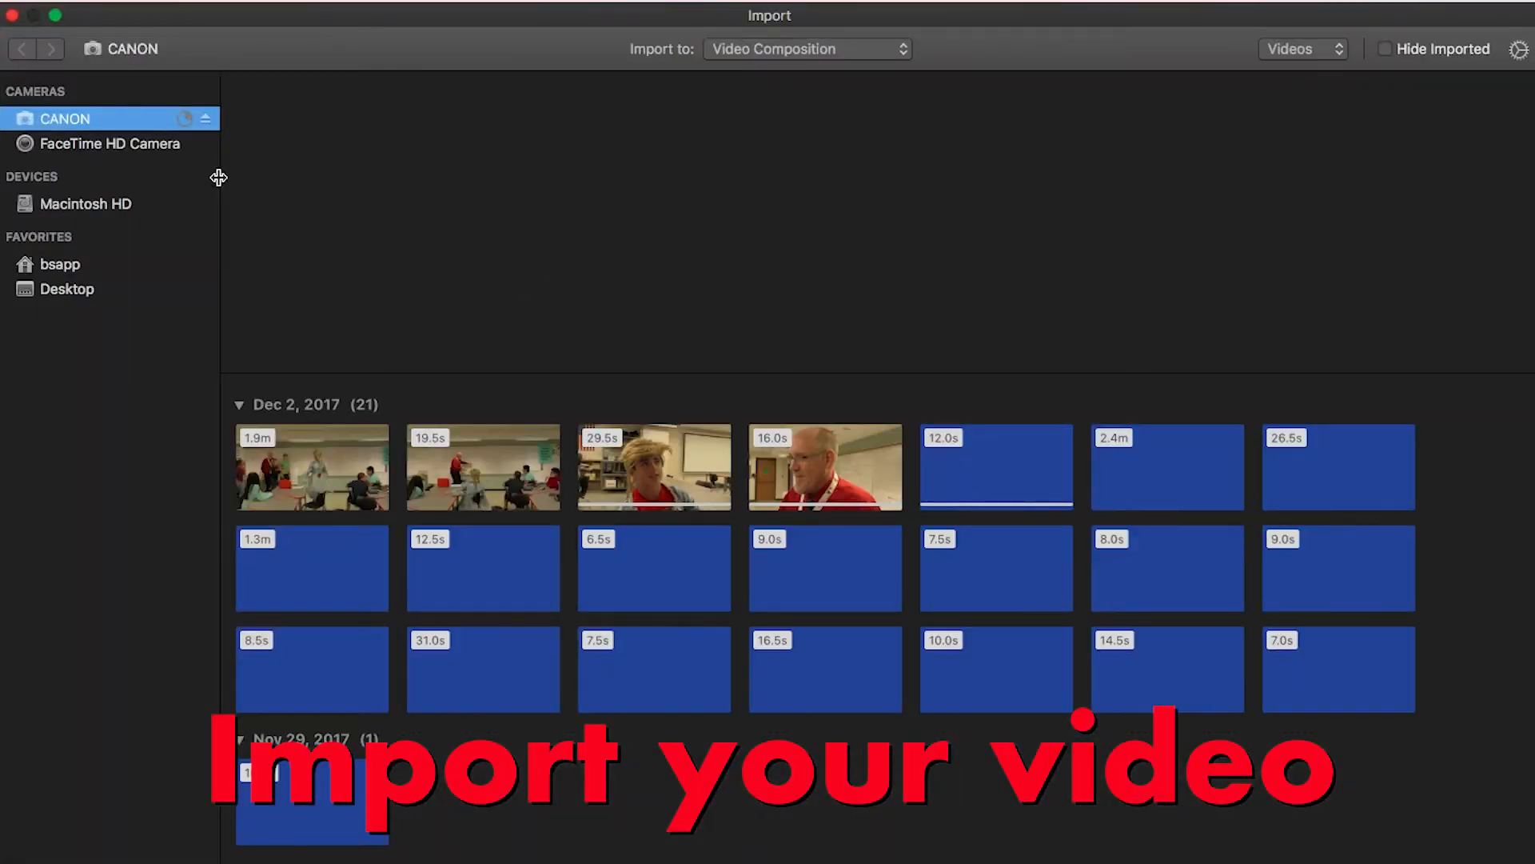
click(53, 295)
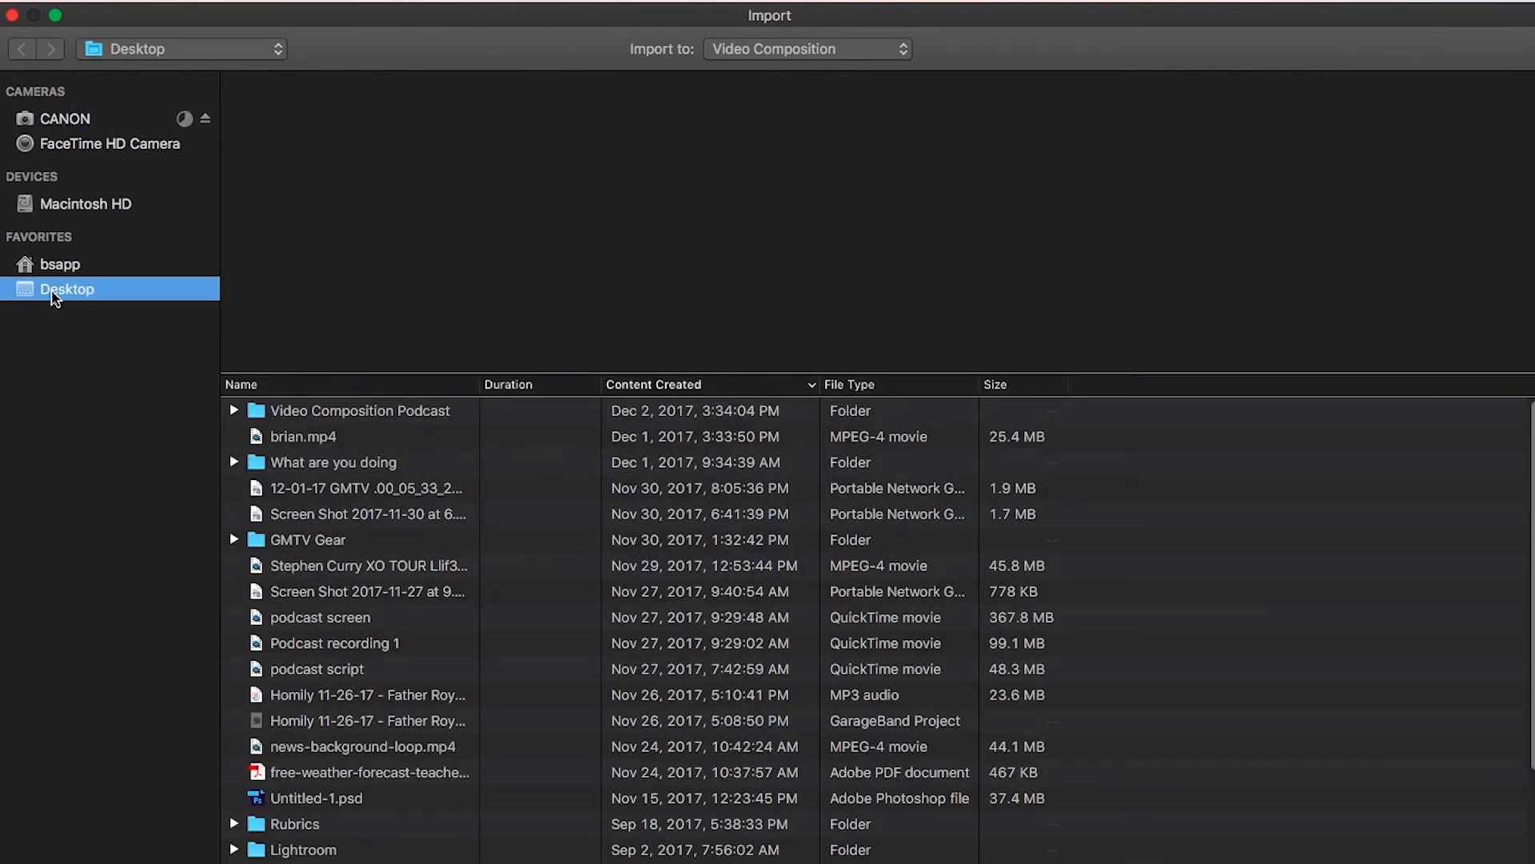
double_click(281, 413)
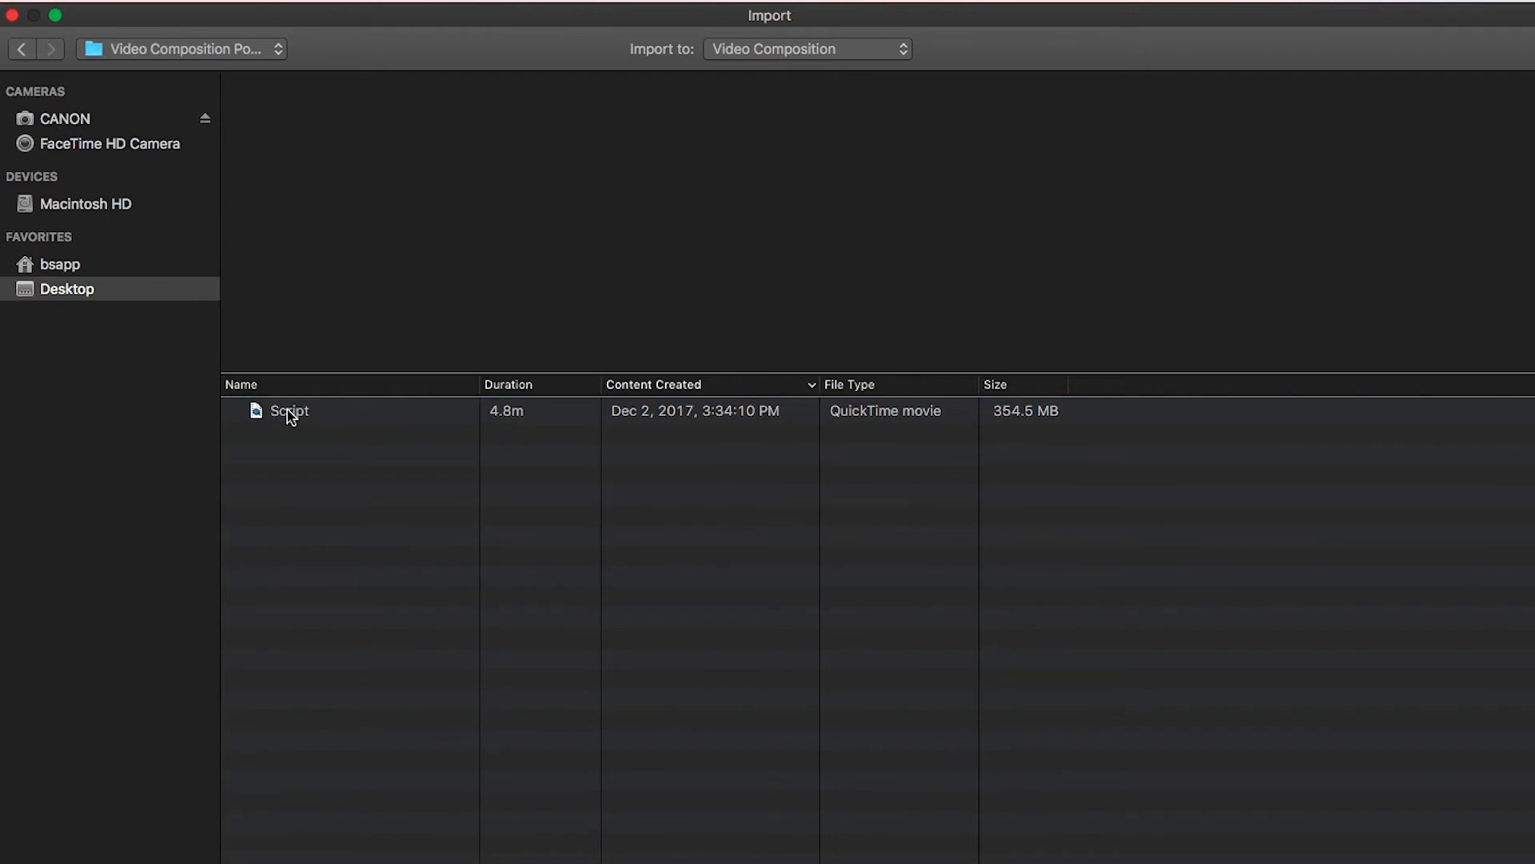
click(294, 411)
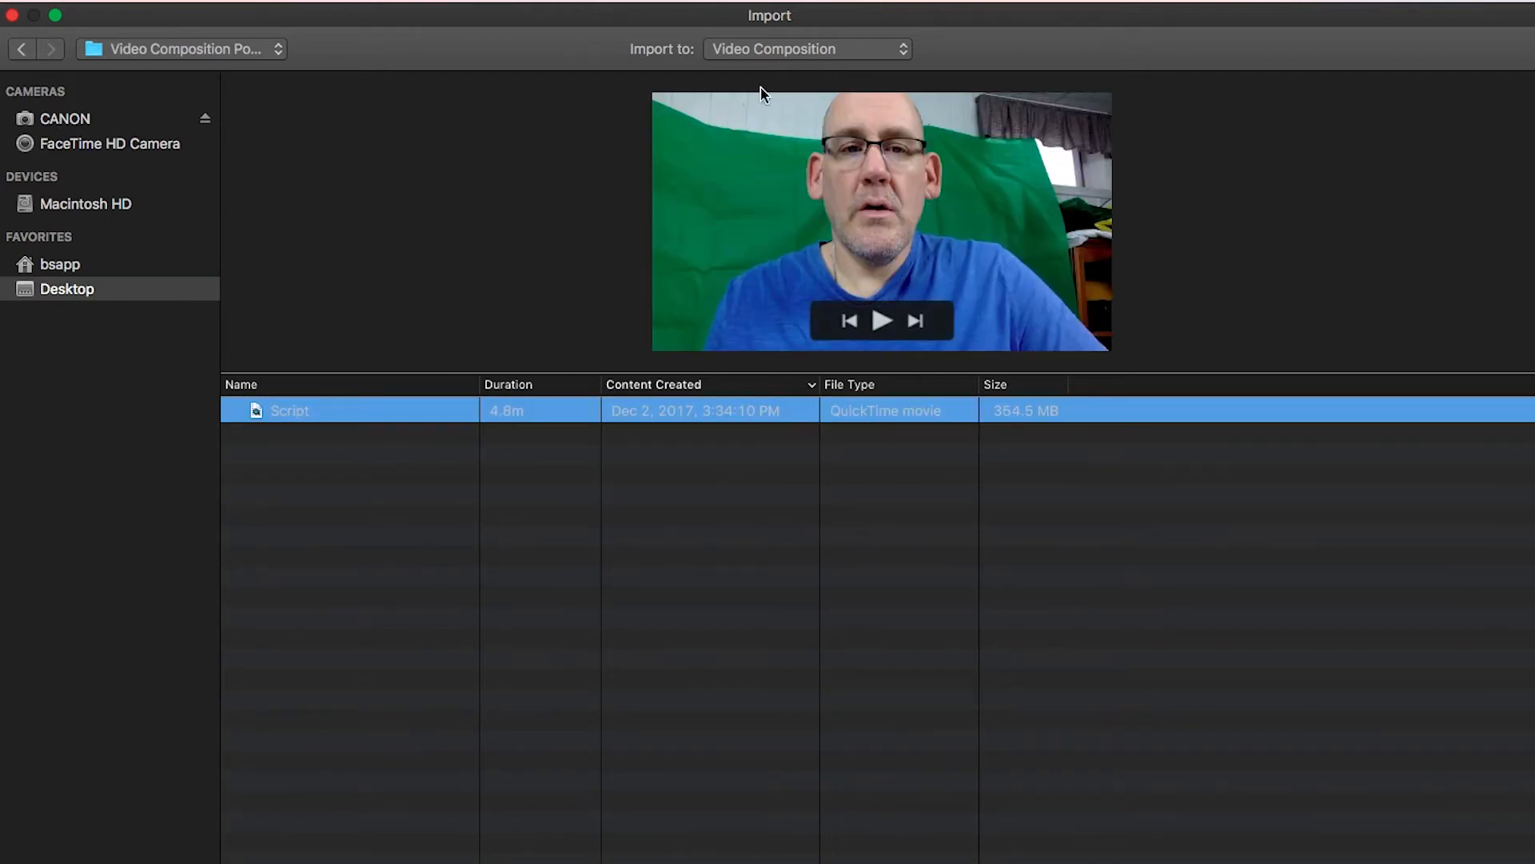
click(800, 56)
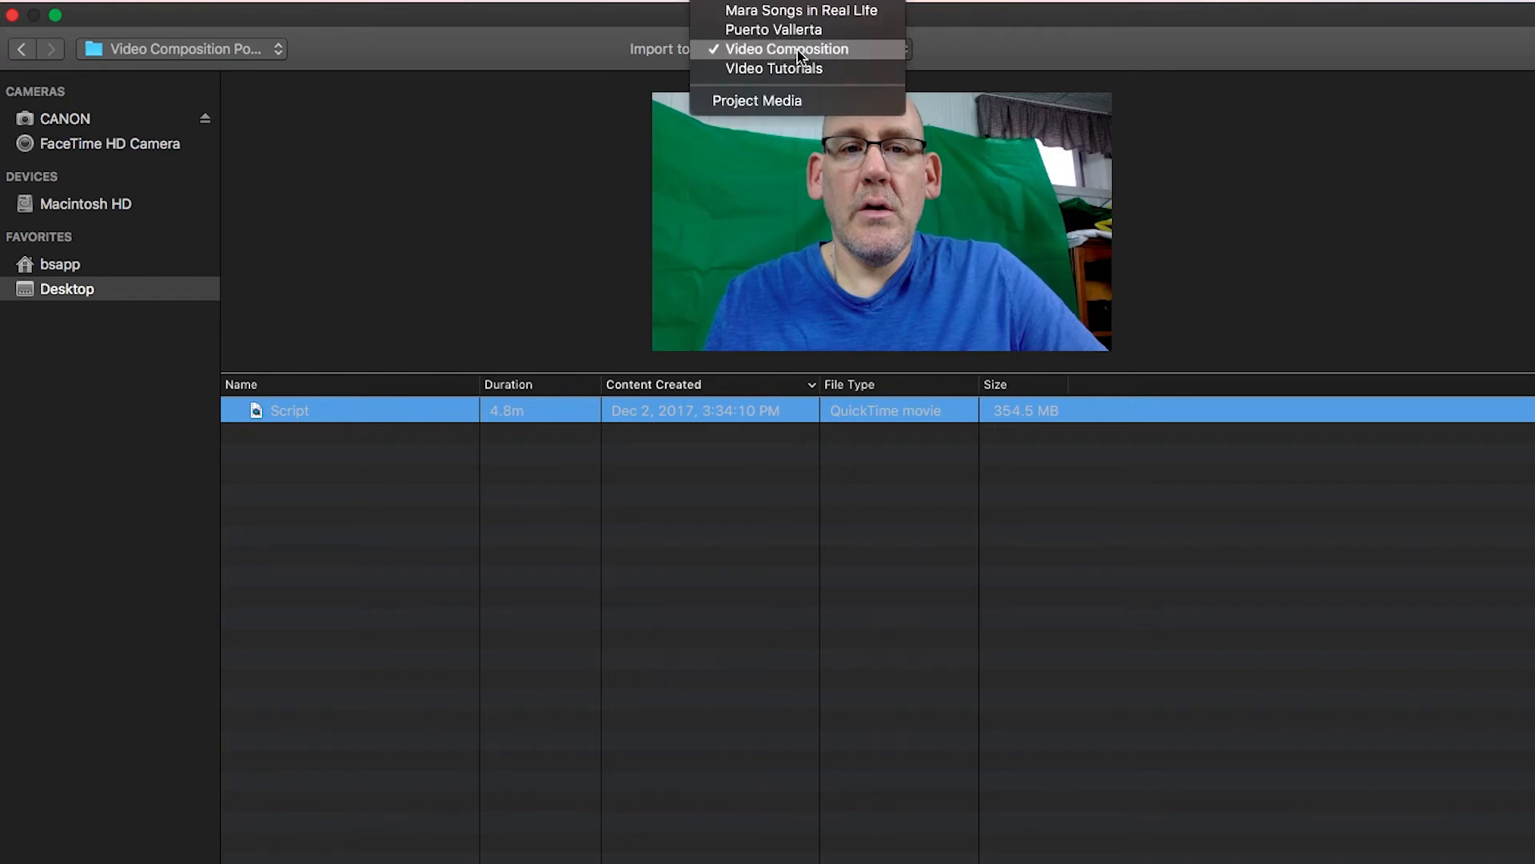
click(795, 48)
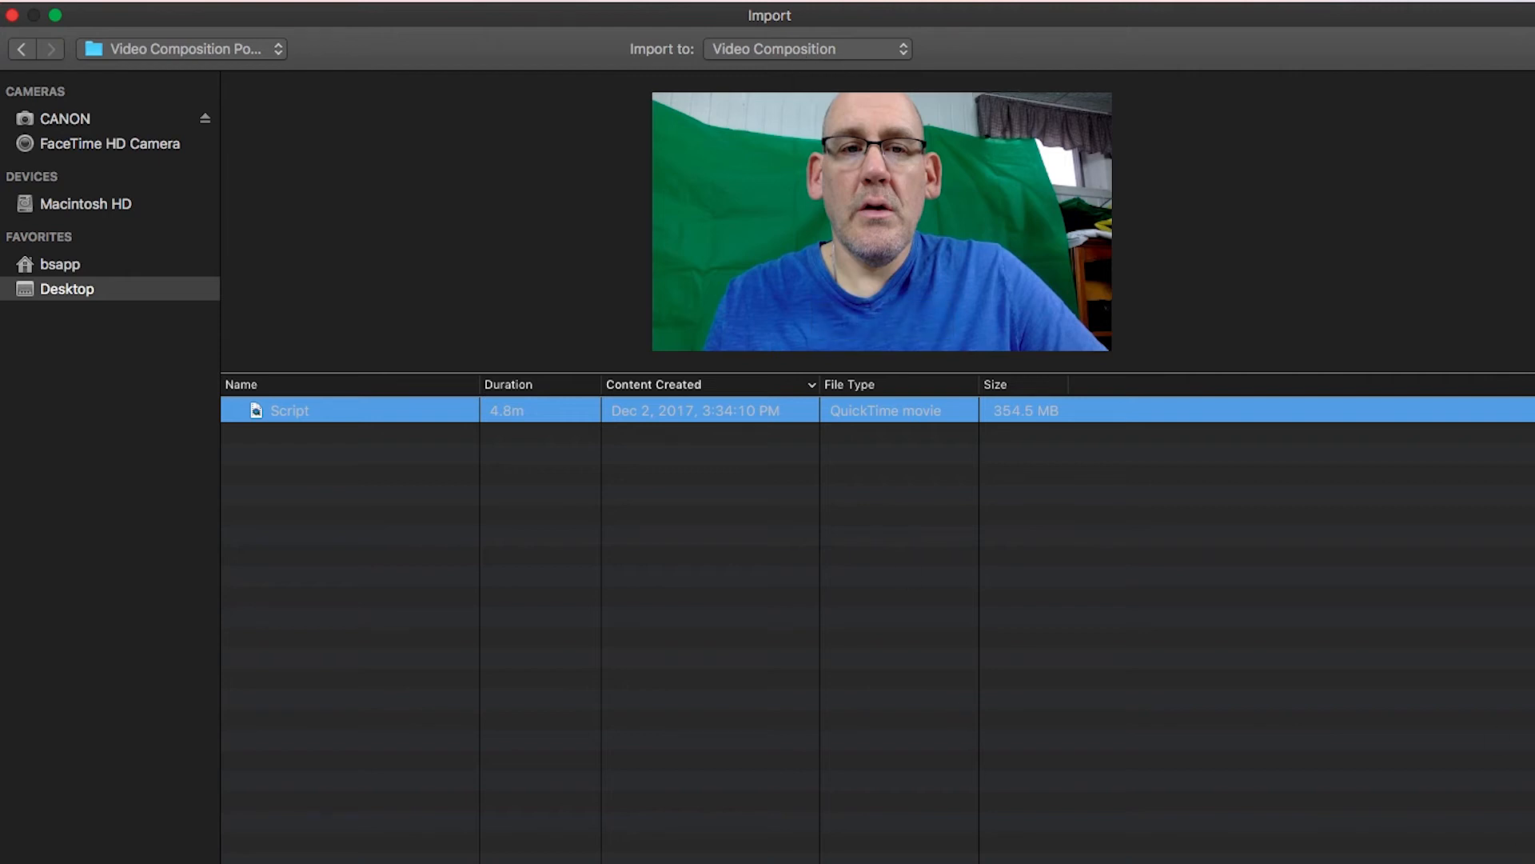
key(Return)
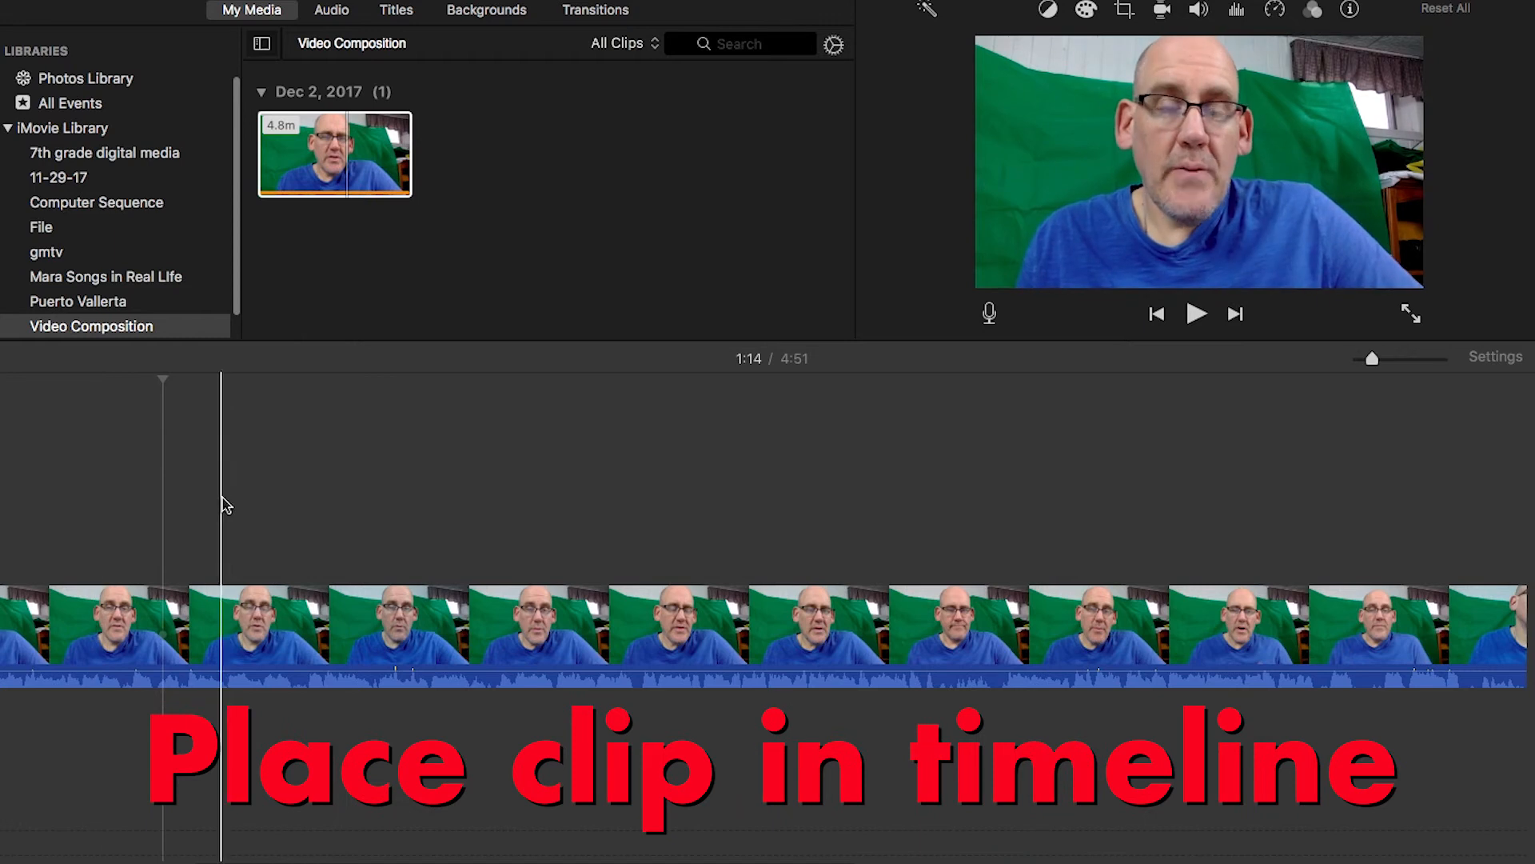
Step: Split the timeline clip at 0:07 and delete the opening section before the cut
scroll(147, 507, left, 5)
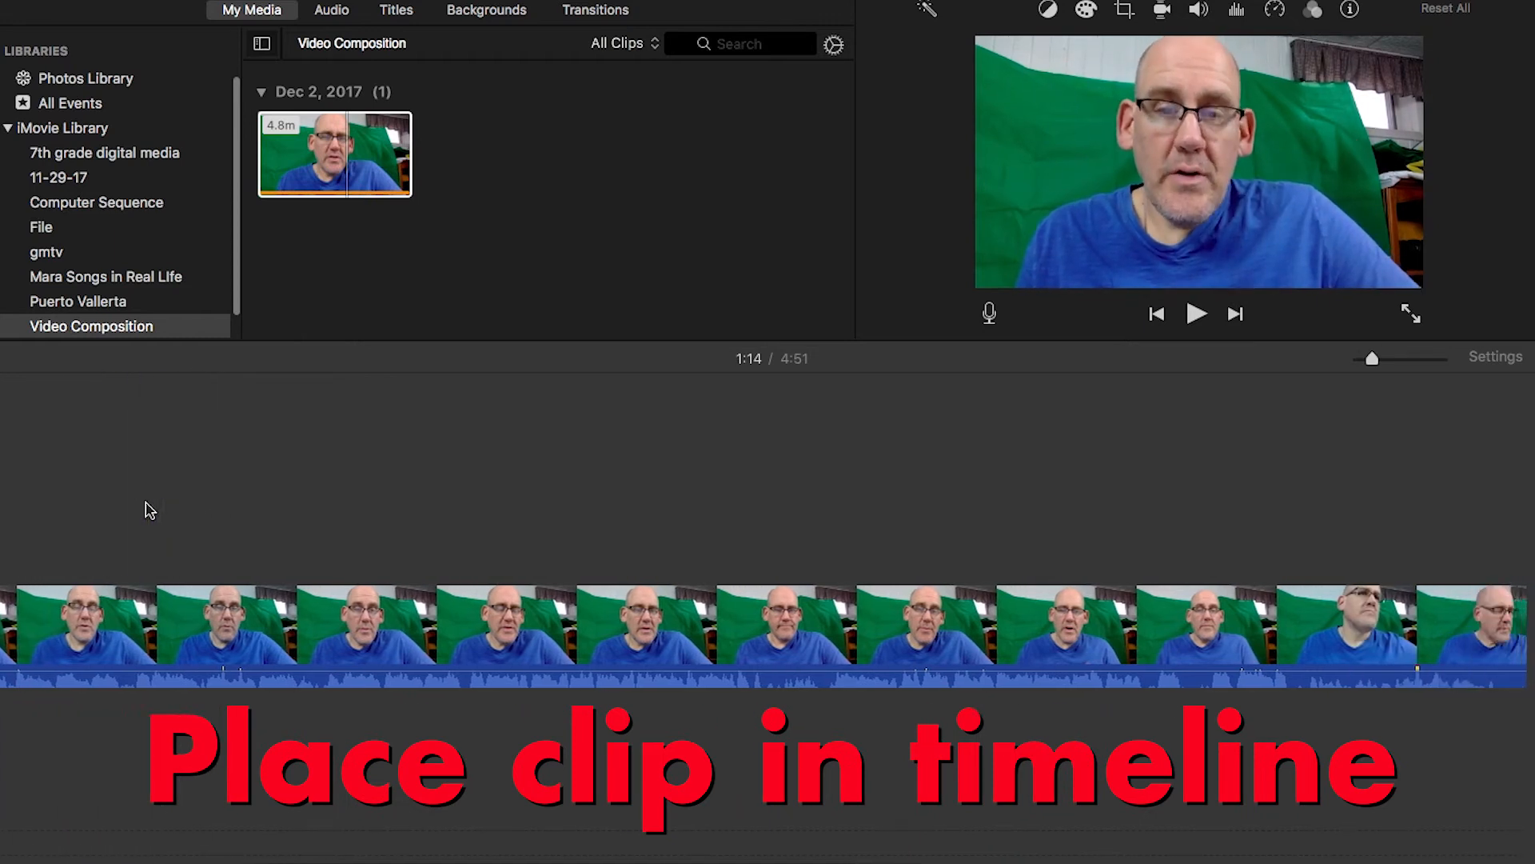
click(112, 539)
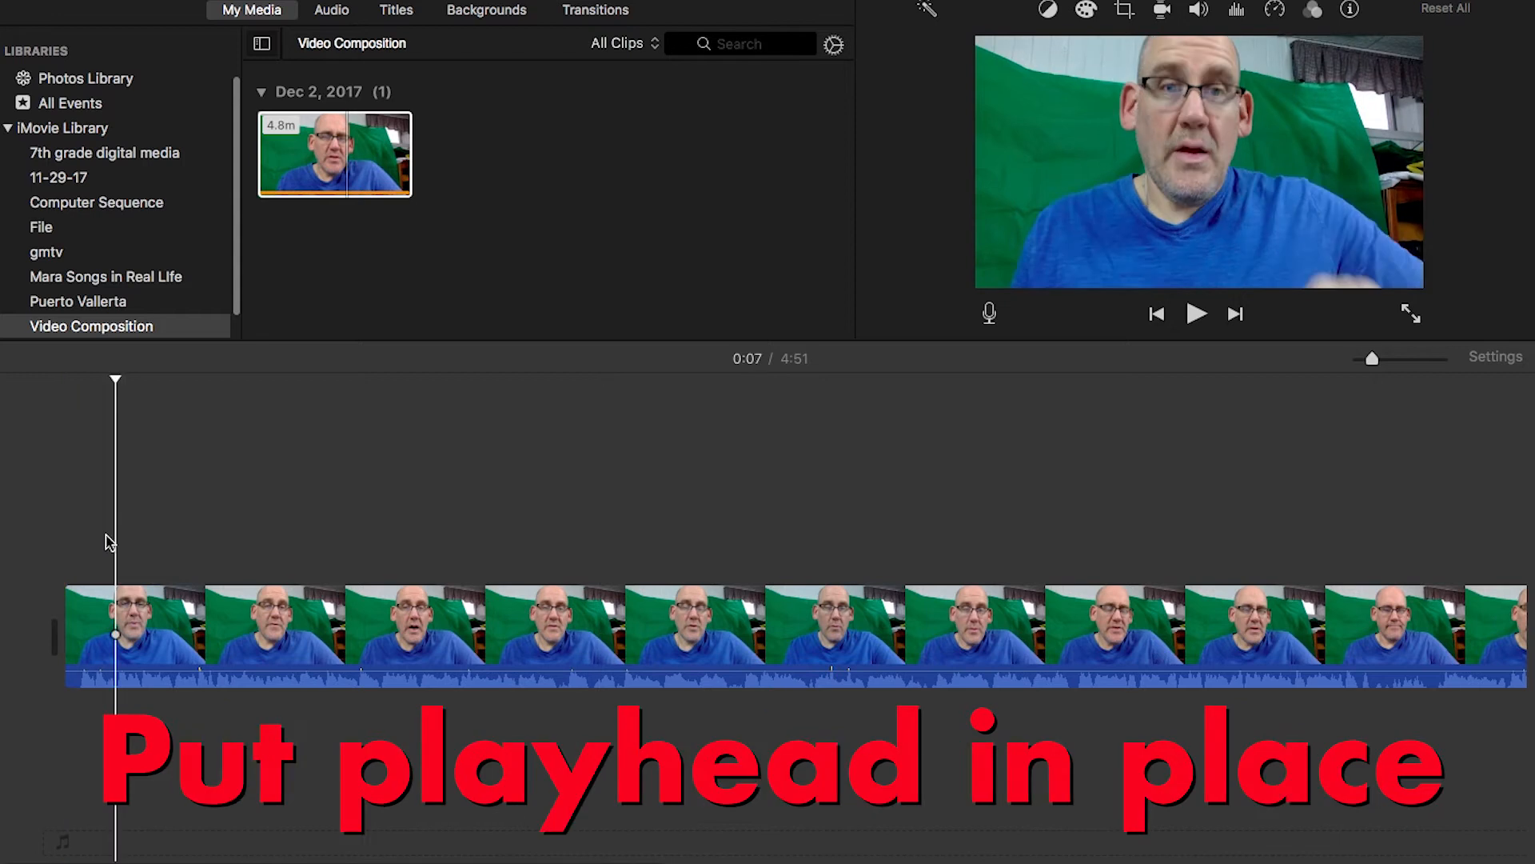
click(117, 601)
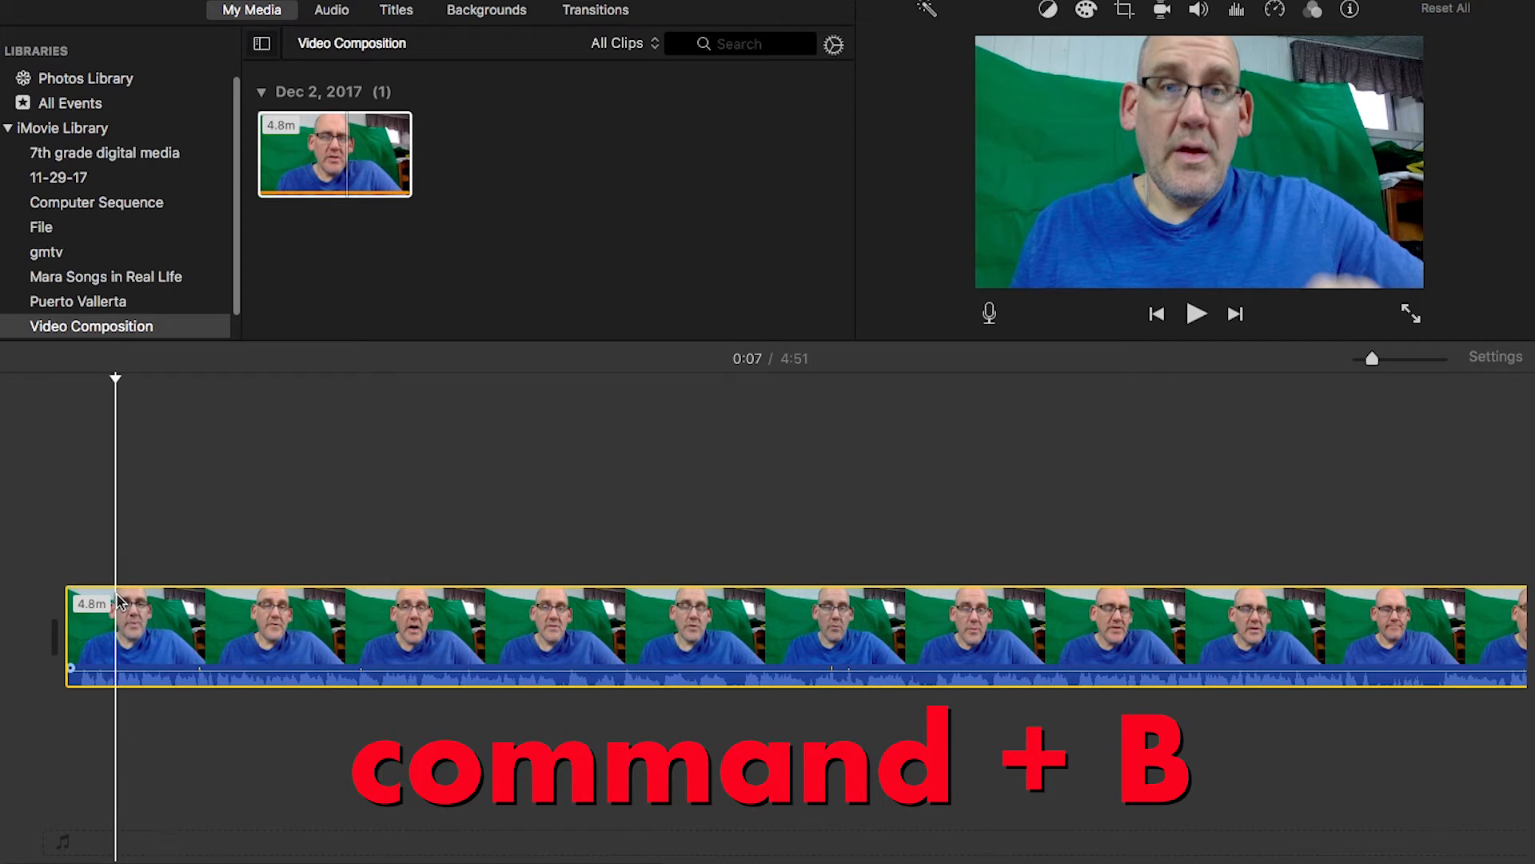
key(super+b)
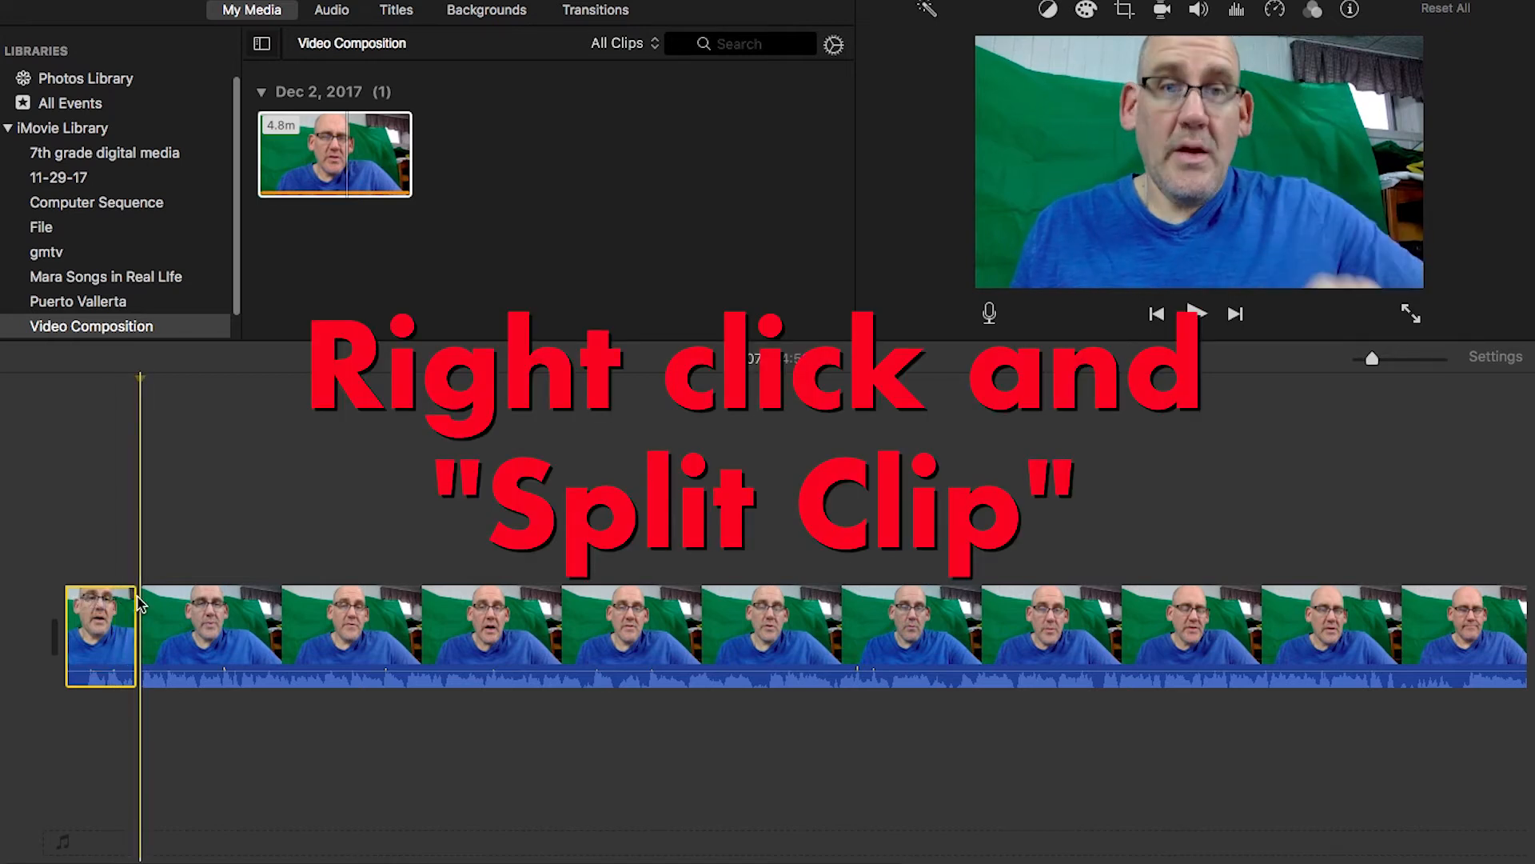
key(super+z)
right_click(139, 605)
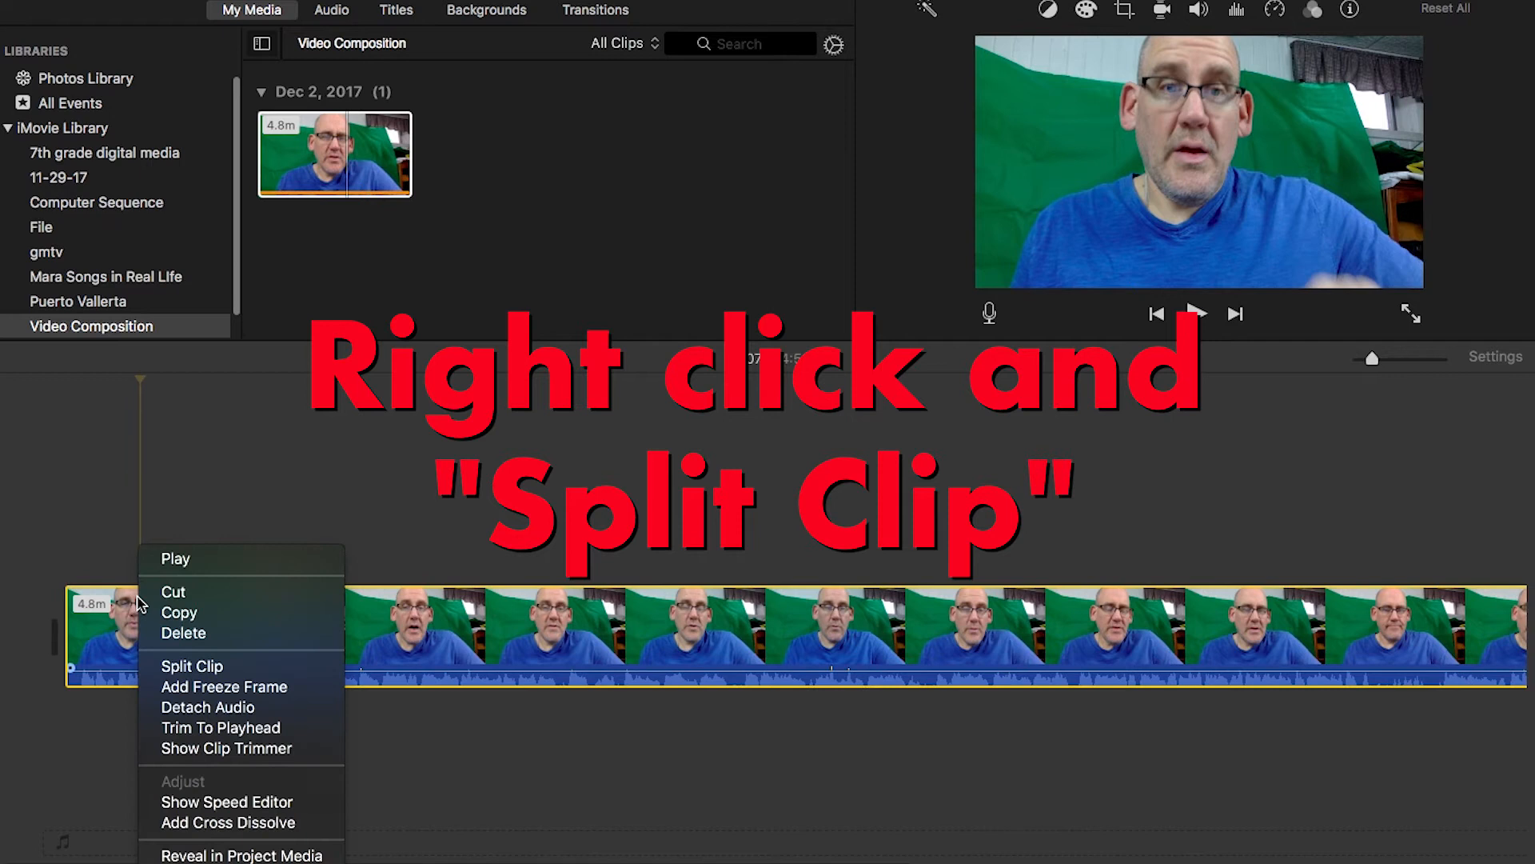
click(157, 665)
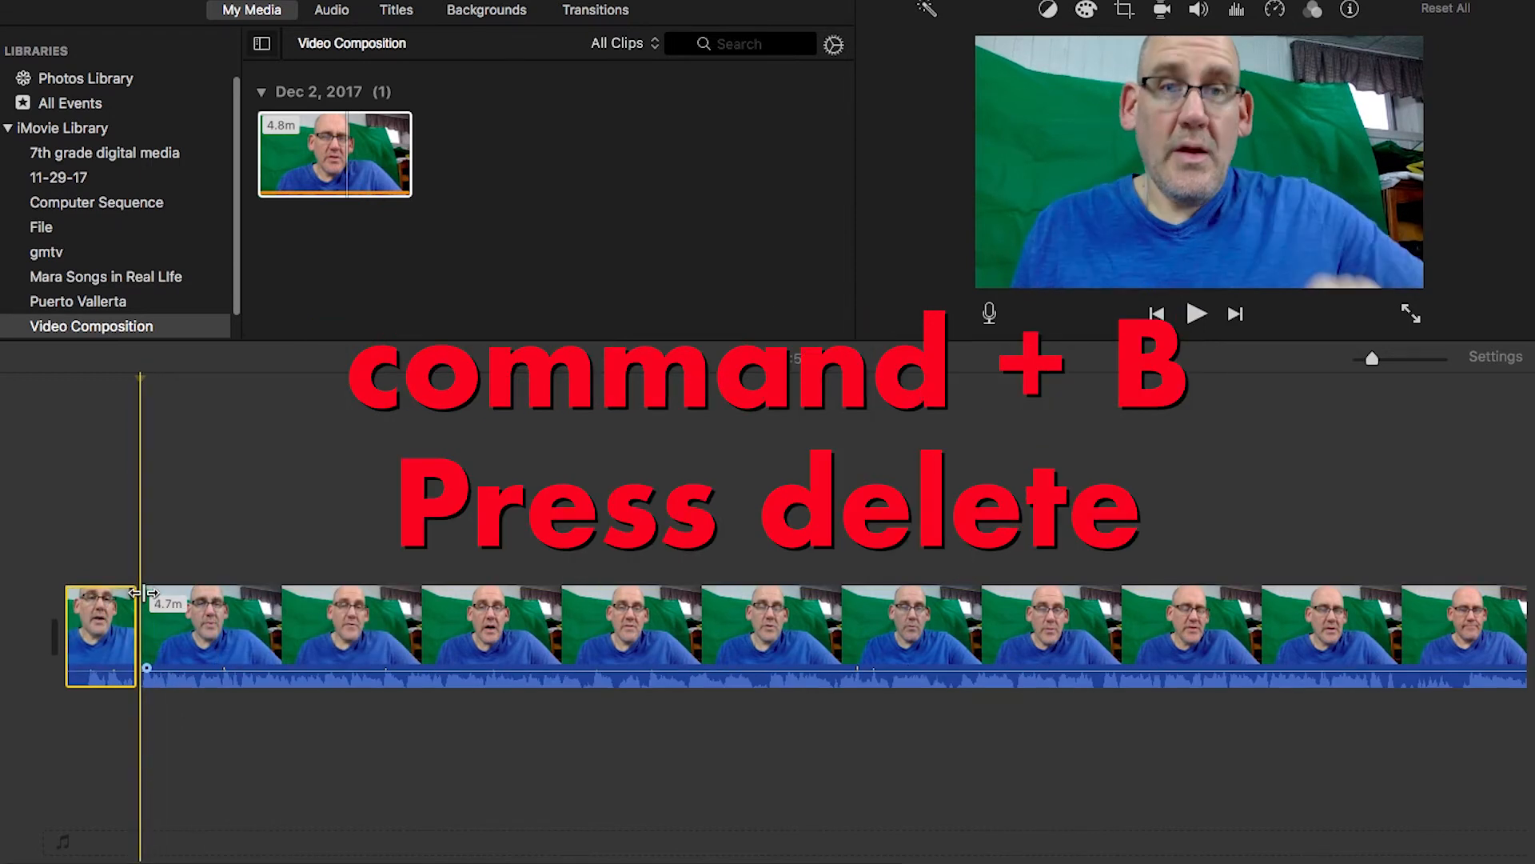
key(Delete)
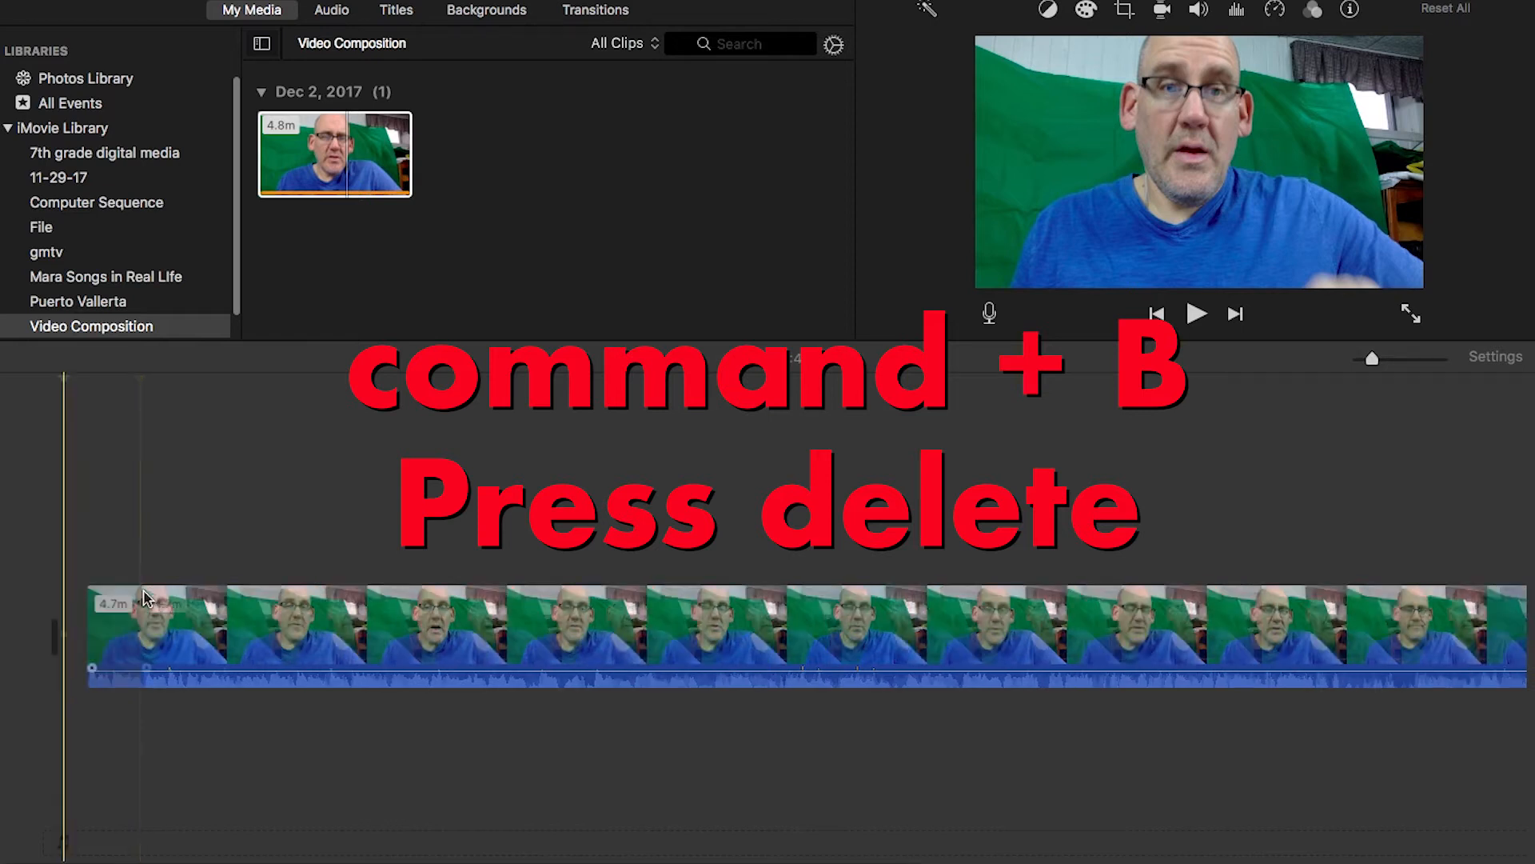
Step: Play through the remaining timeline clip to find the end of the mistake and split the clip at 1:10
key(space)
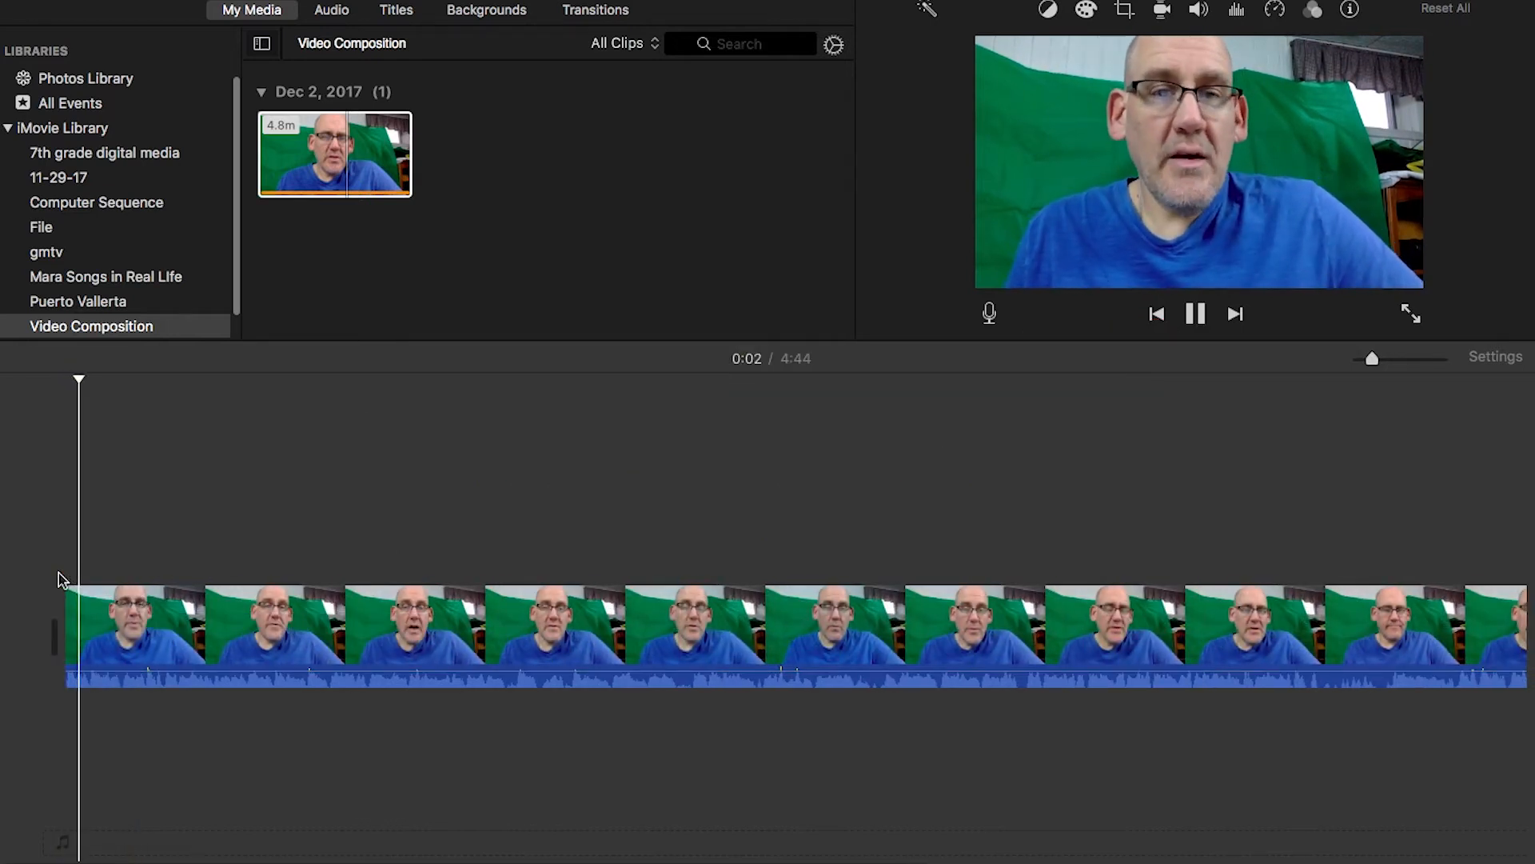
key(space)
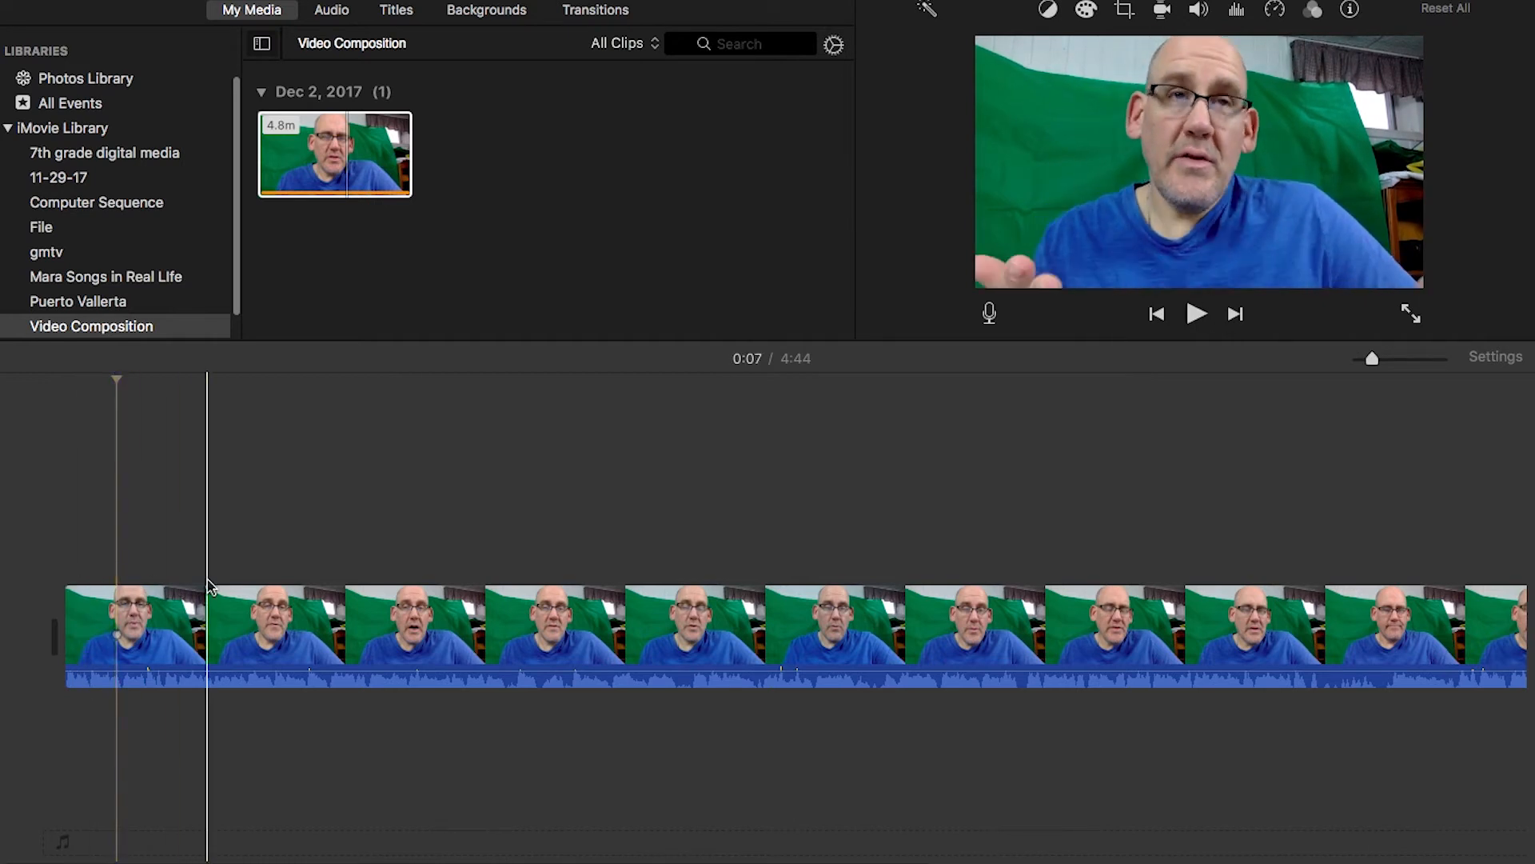
click(538, 612)
key(space)
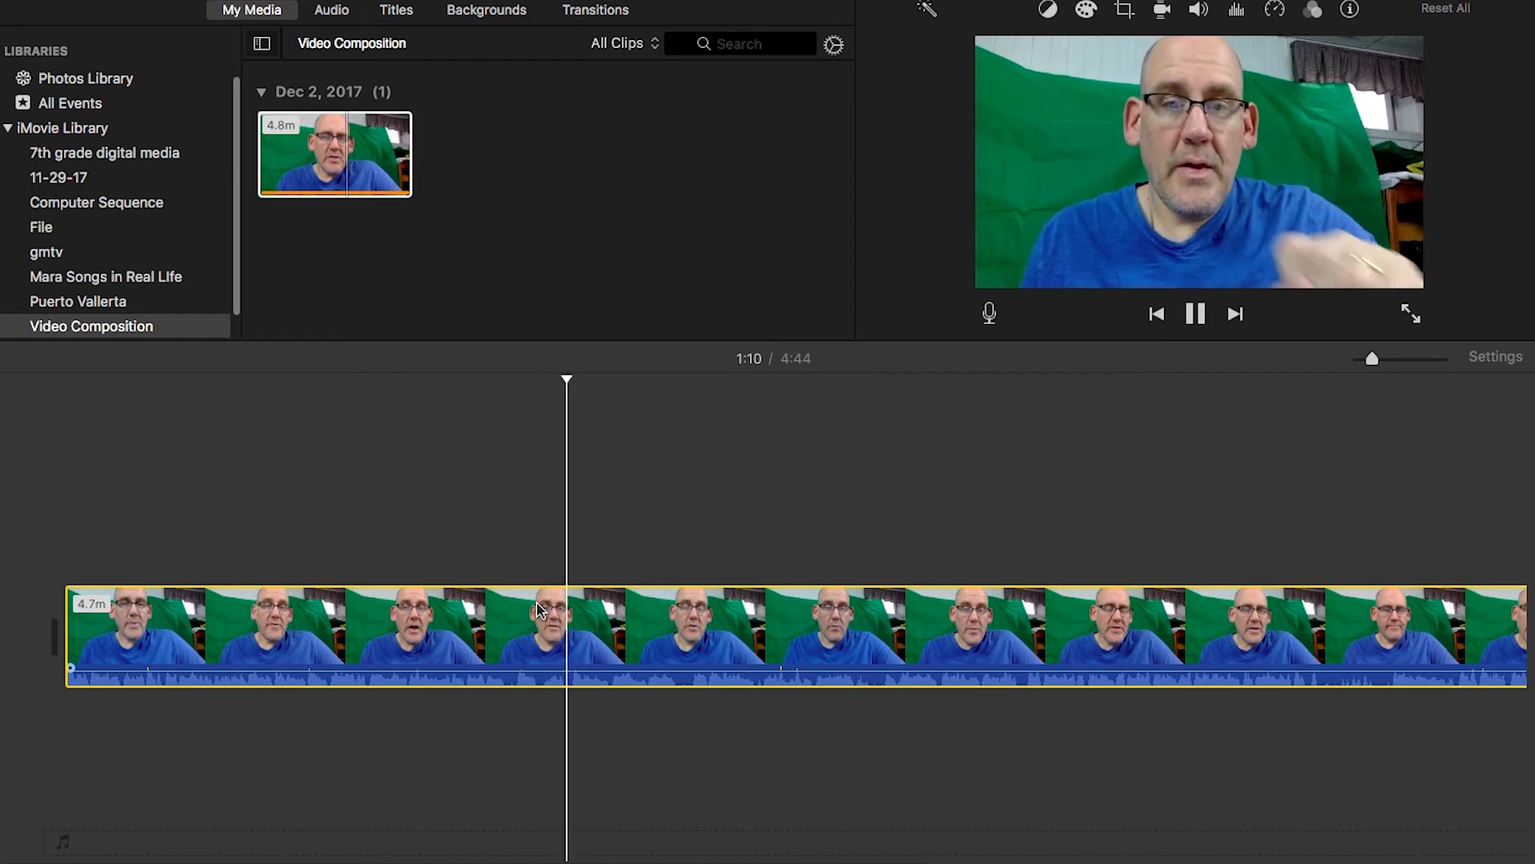
key(space)
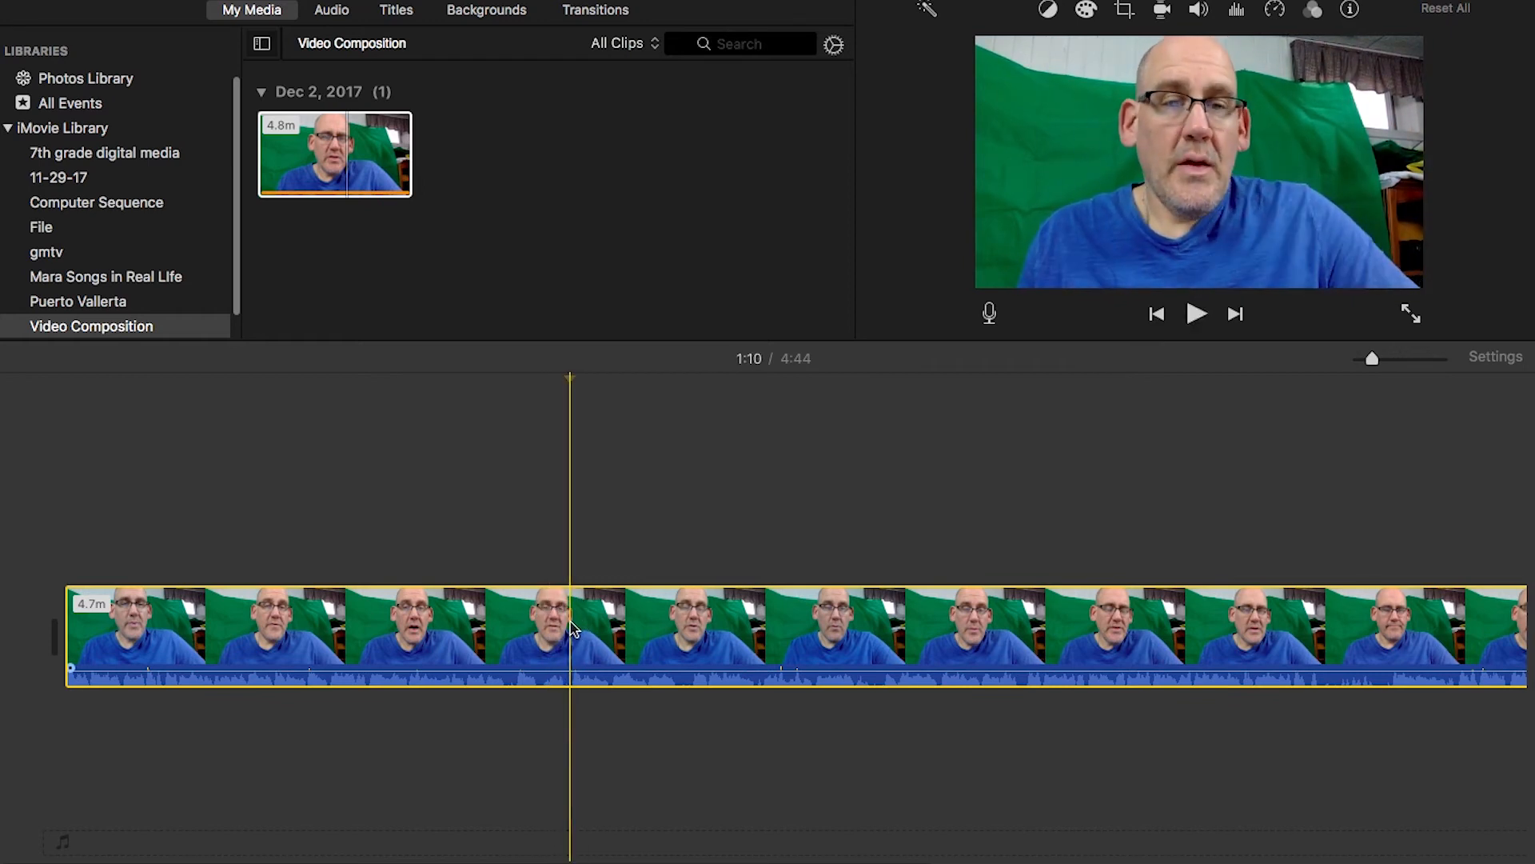
key(space)
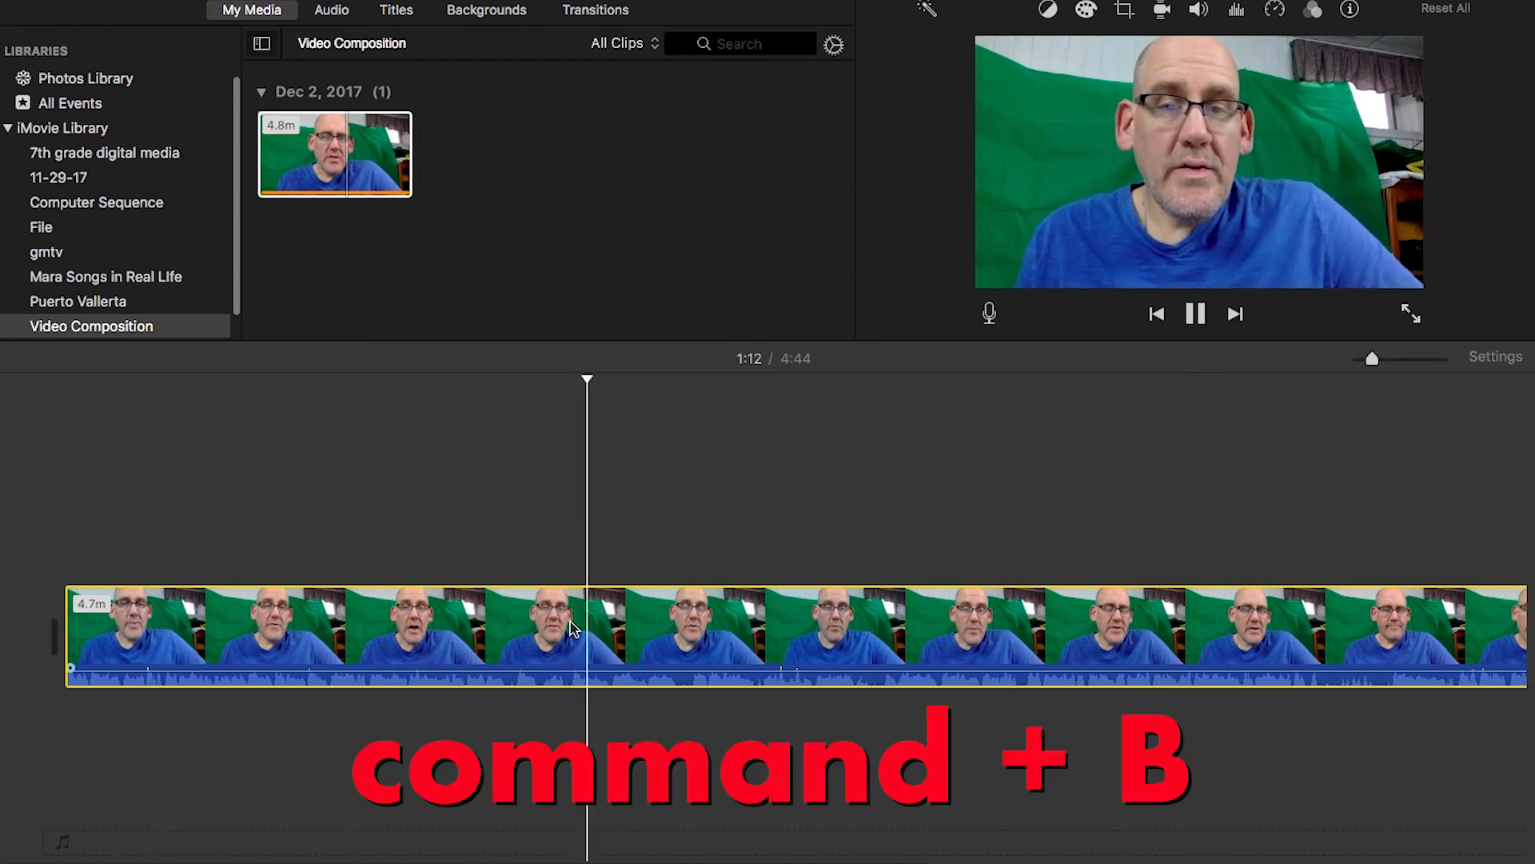
key(space)
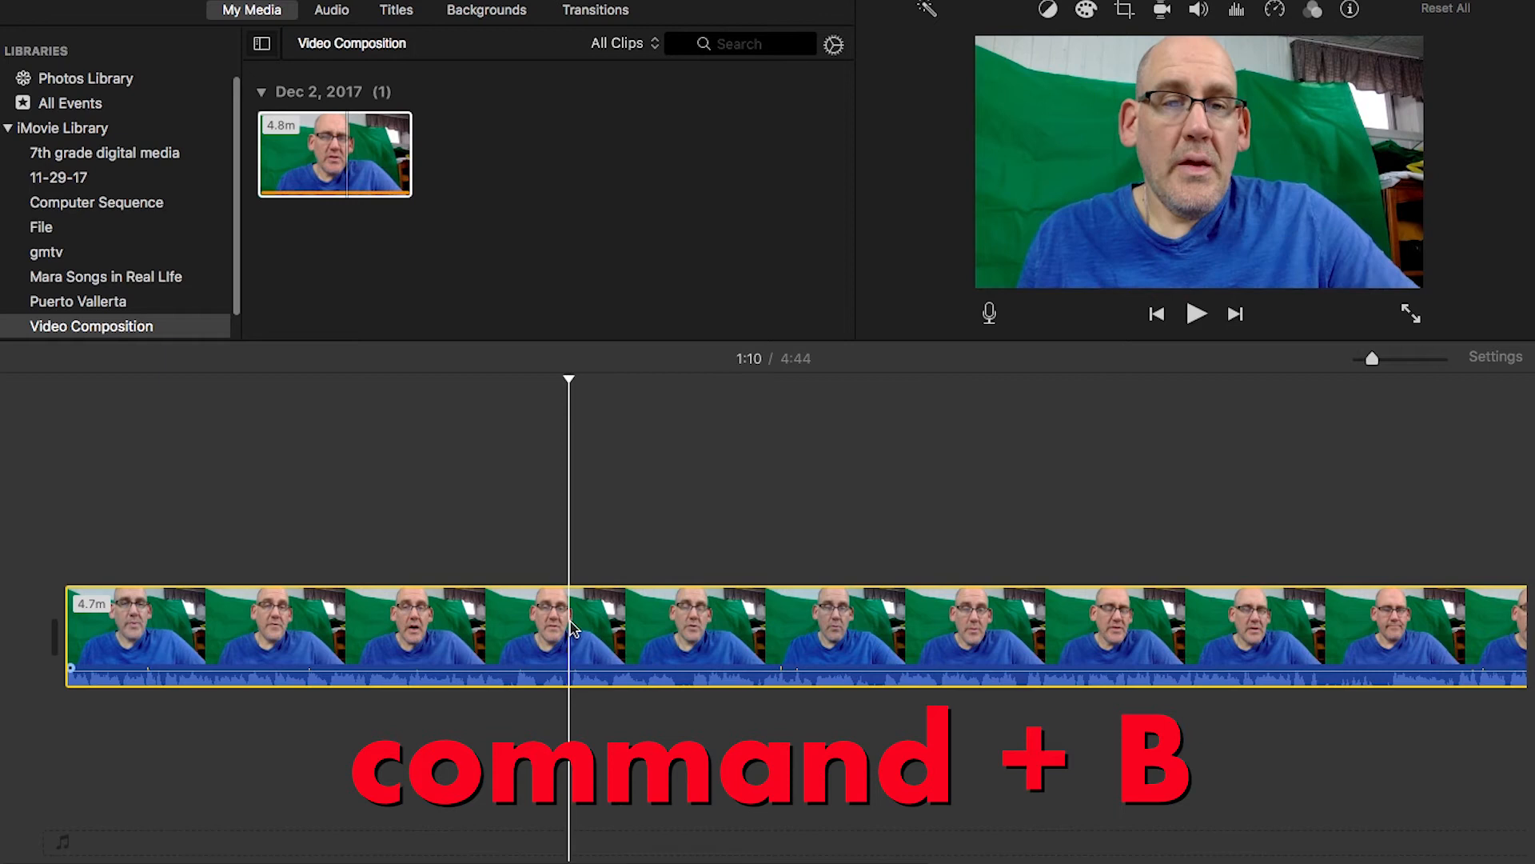
key(super+b)
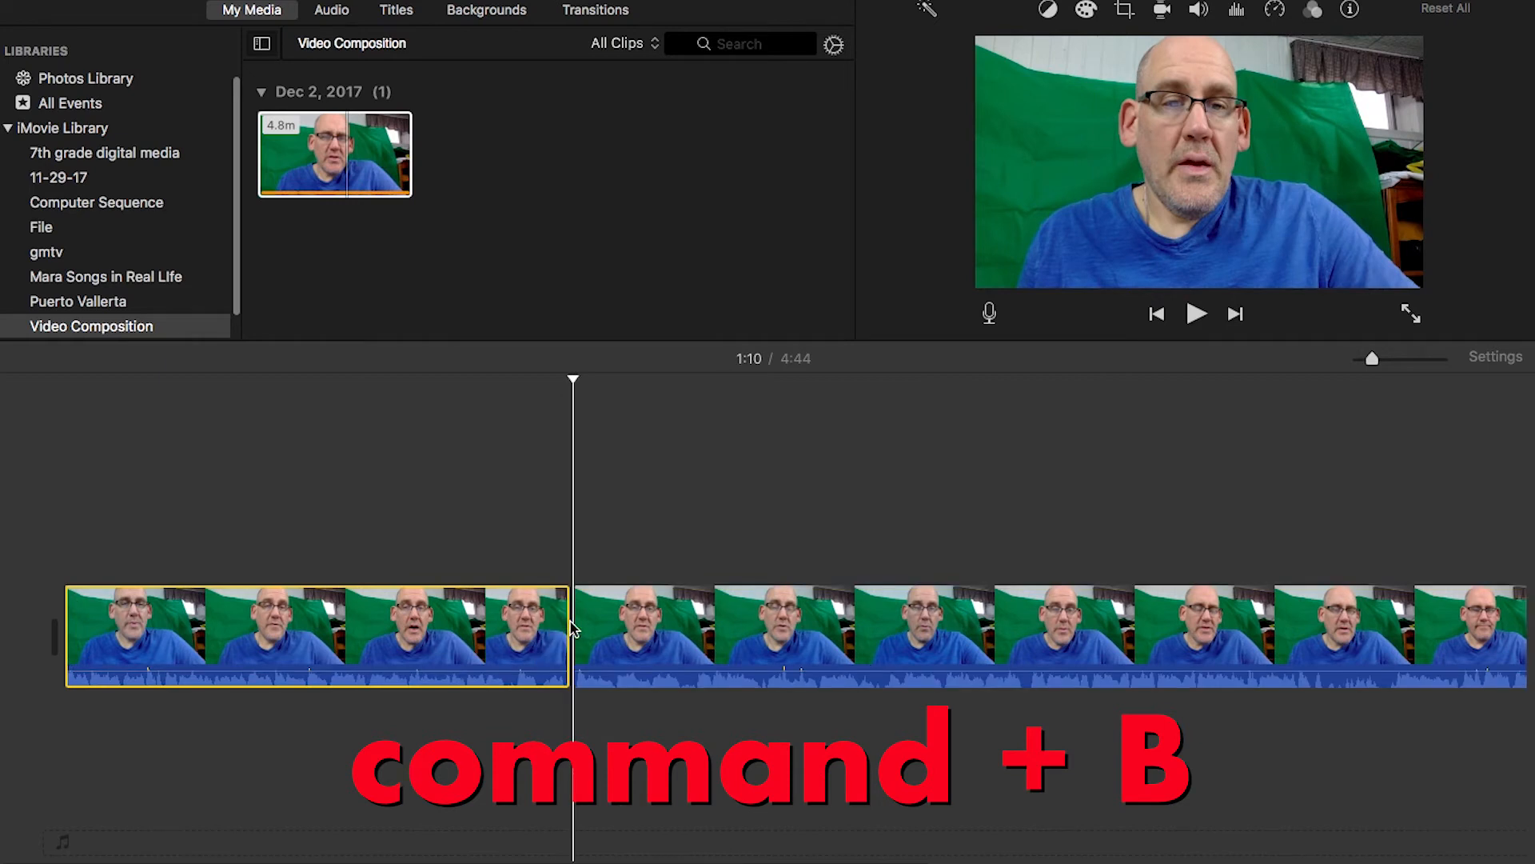
Step: Split the clip before the 1:10 cut at about 1:01 and delete the section between the two cuts
click(472, 570)
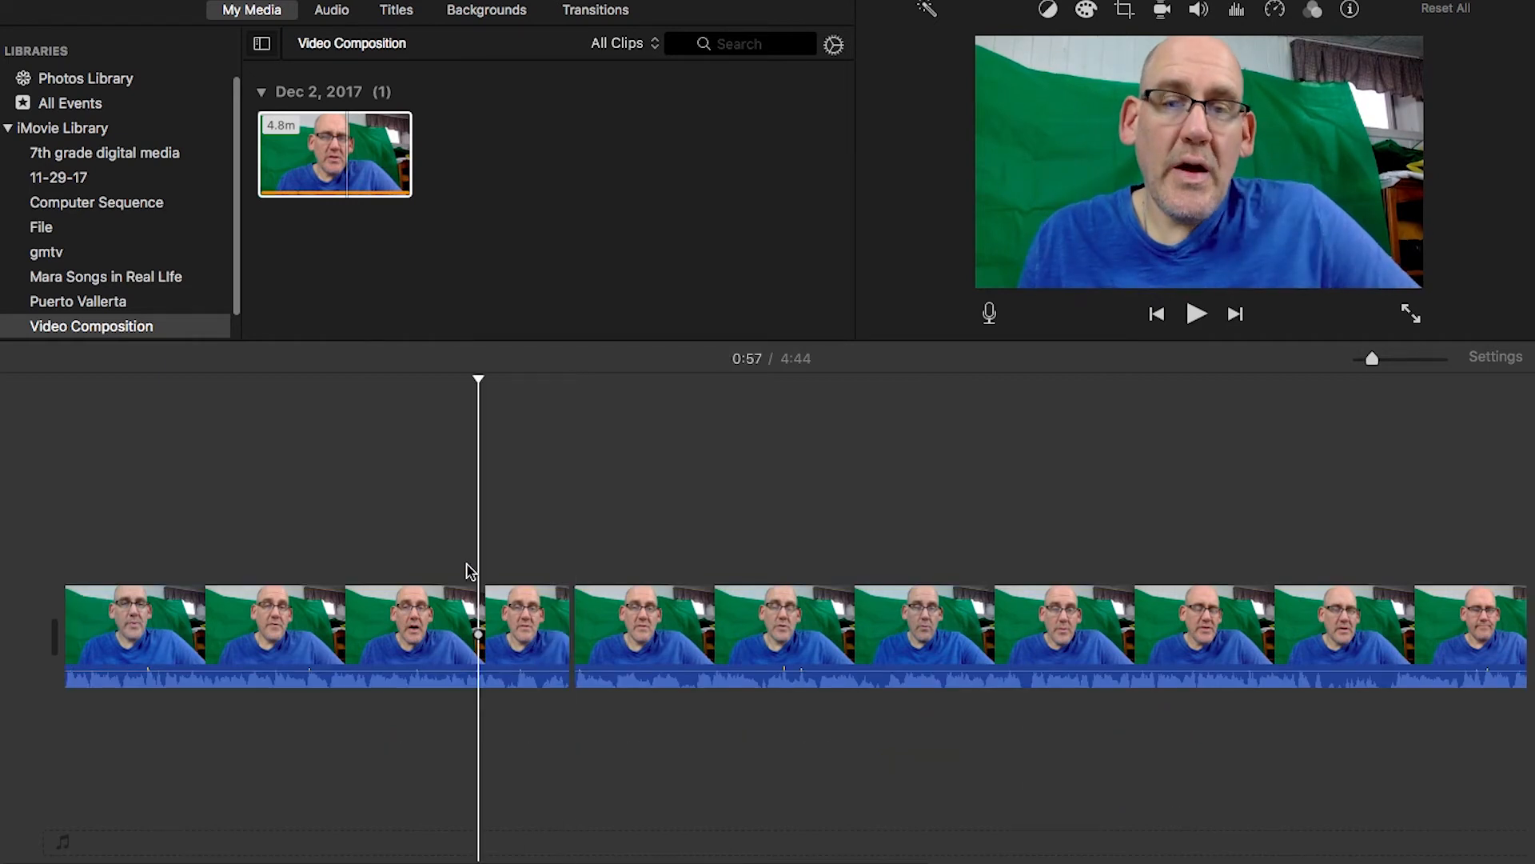
key(space)
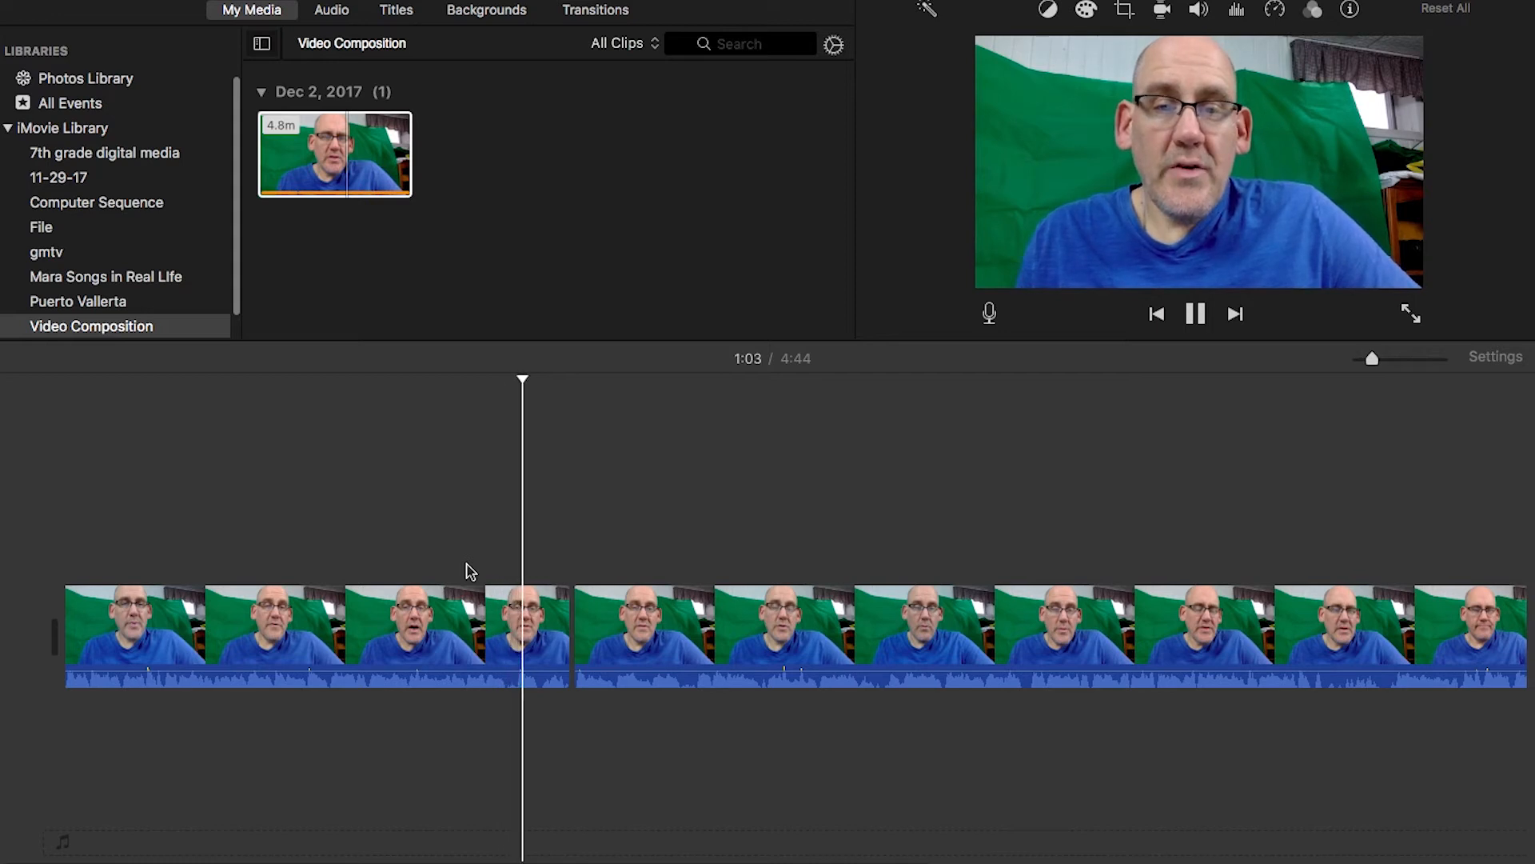
key(space)
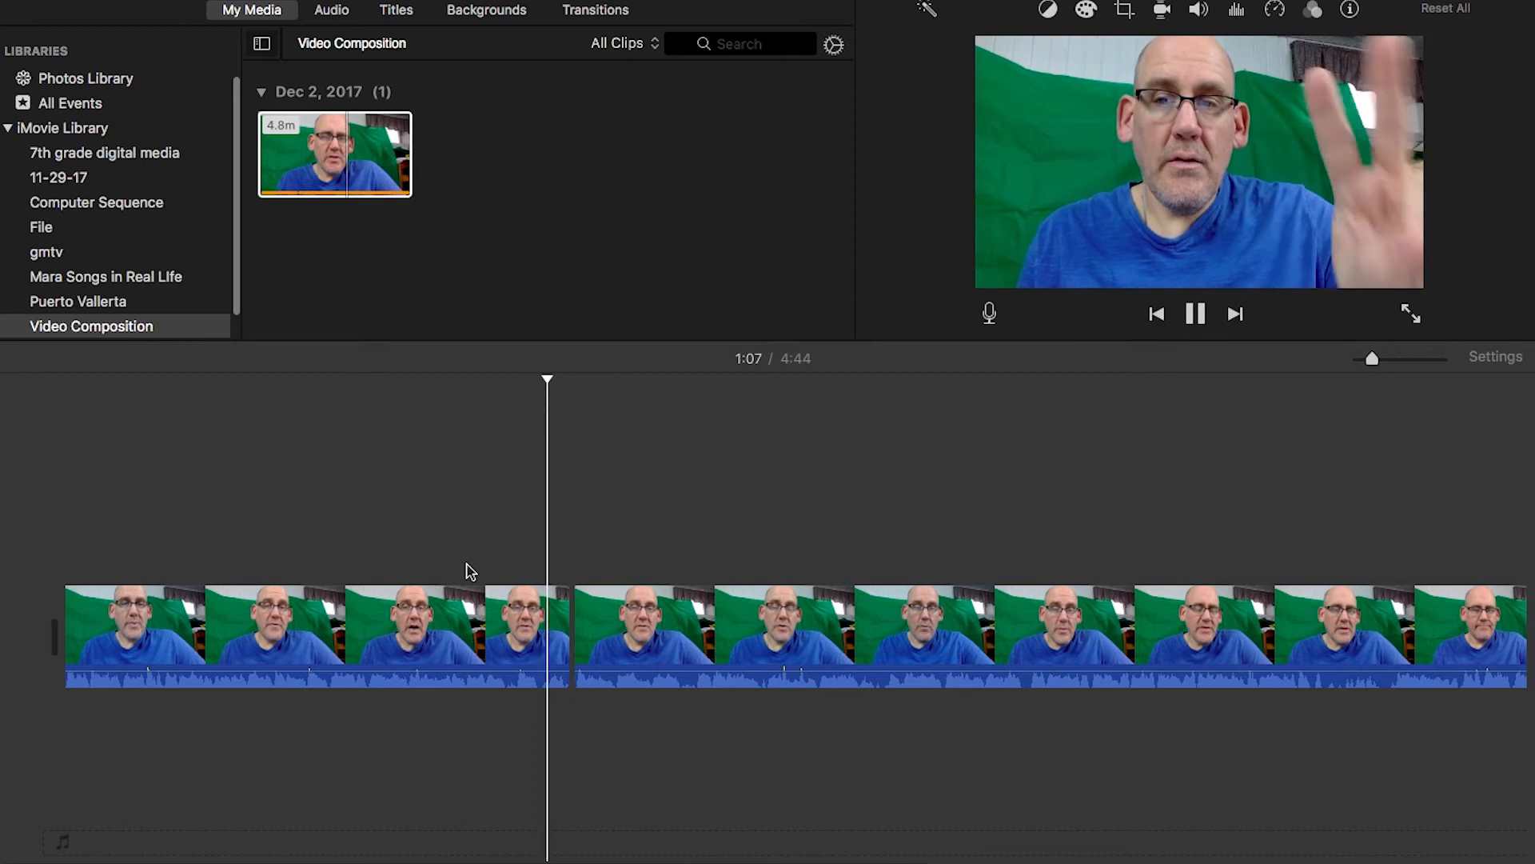
key(space)
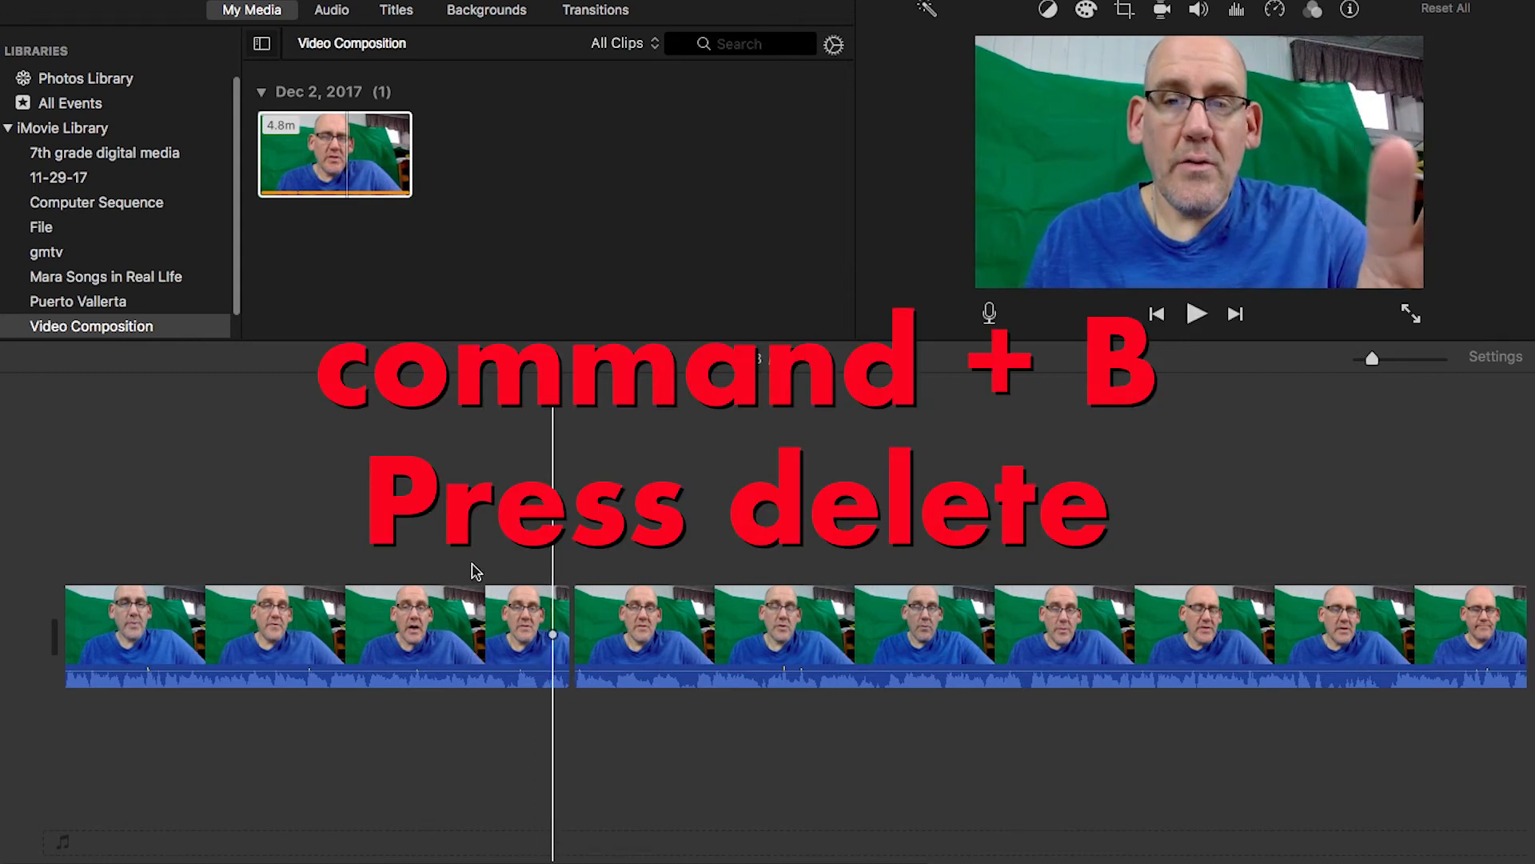
click(506, 555)
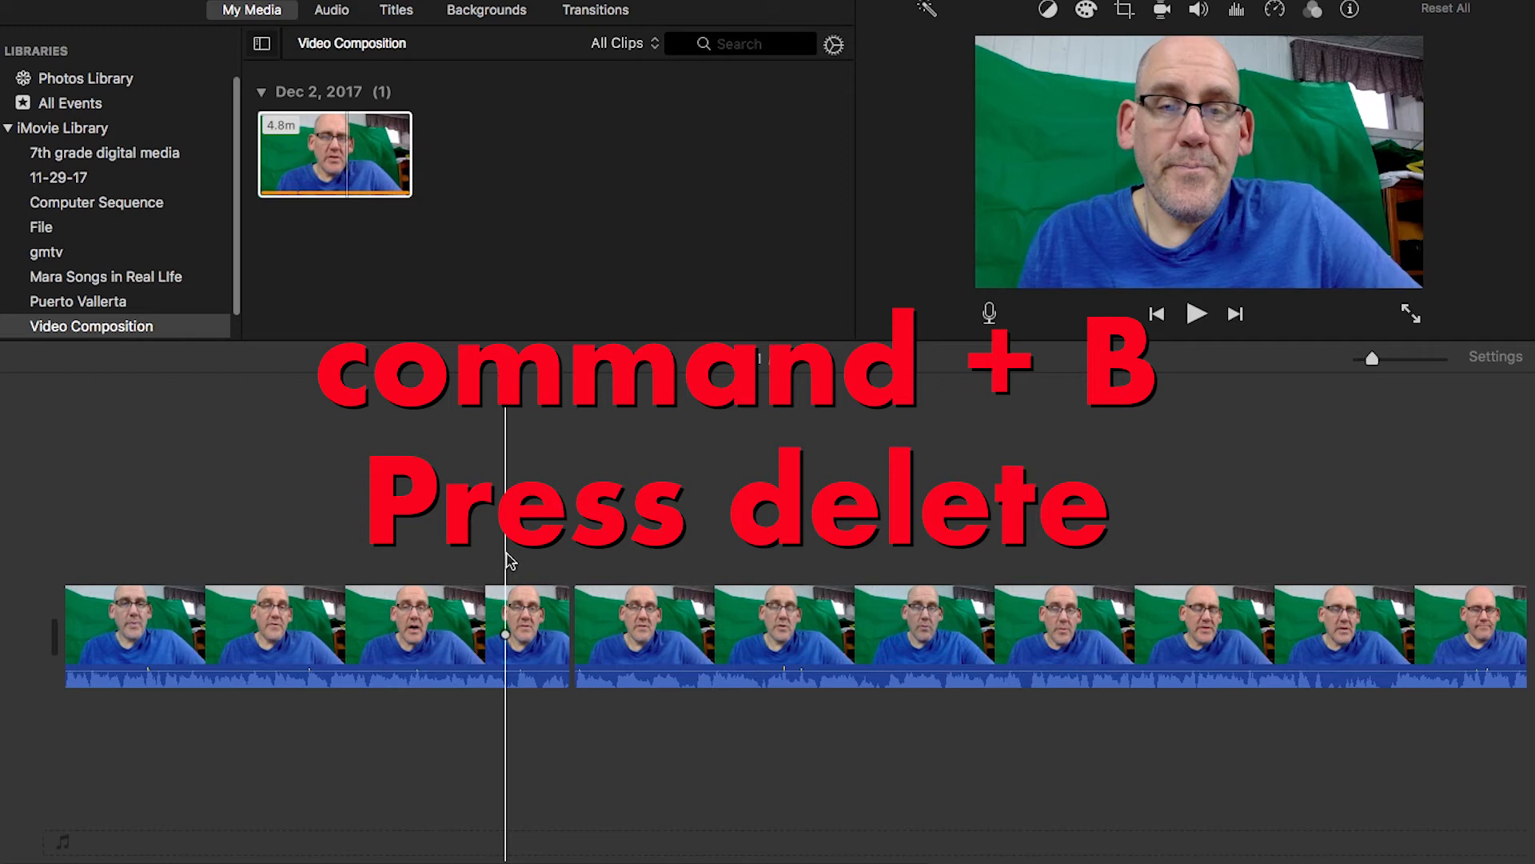
key(super+b)
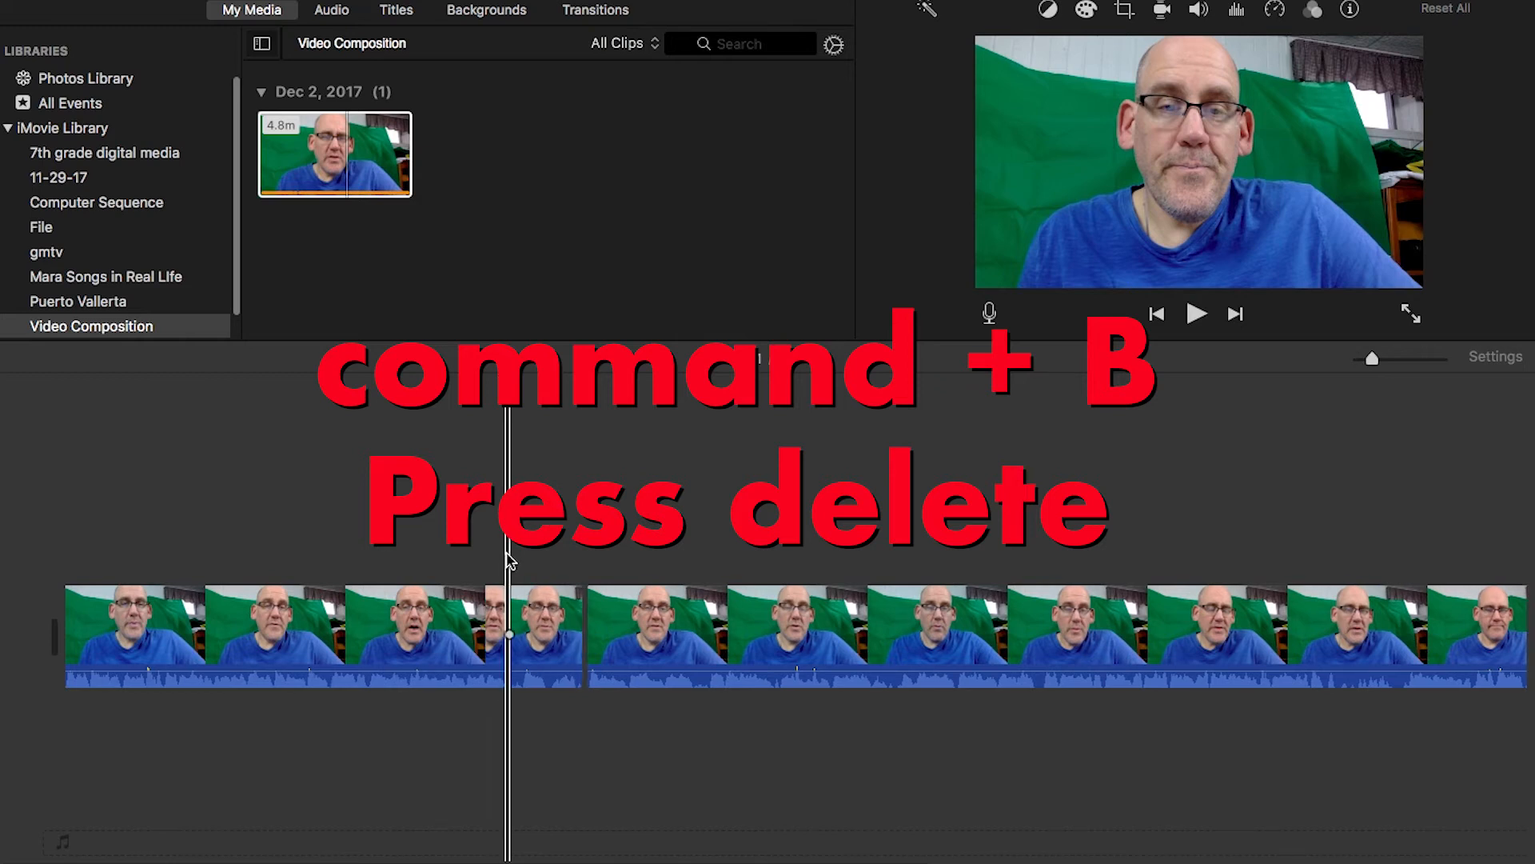
click(544, 631)
key(Delete)
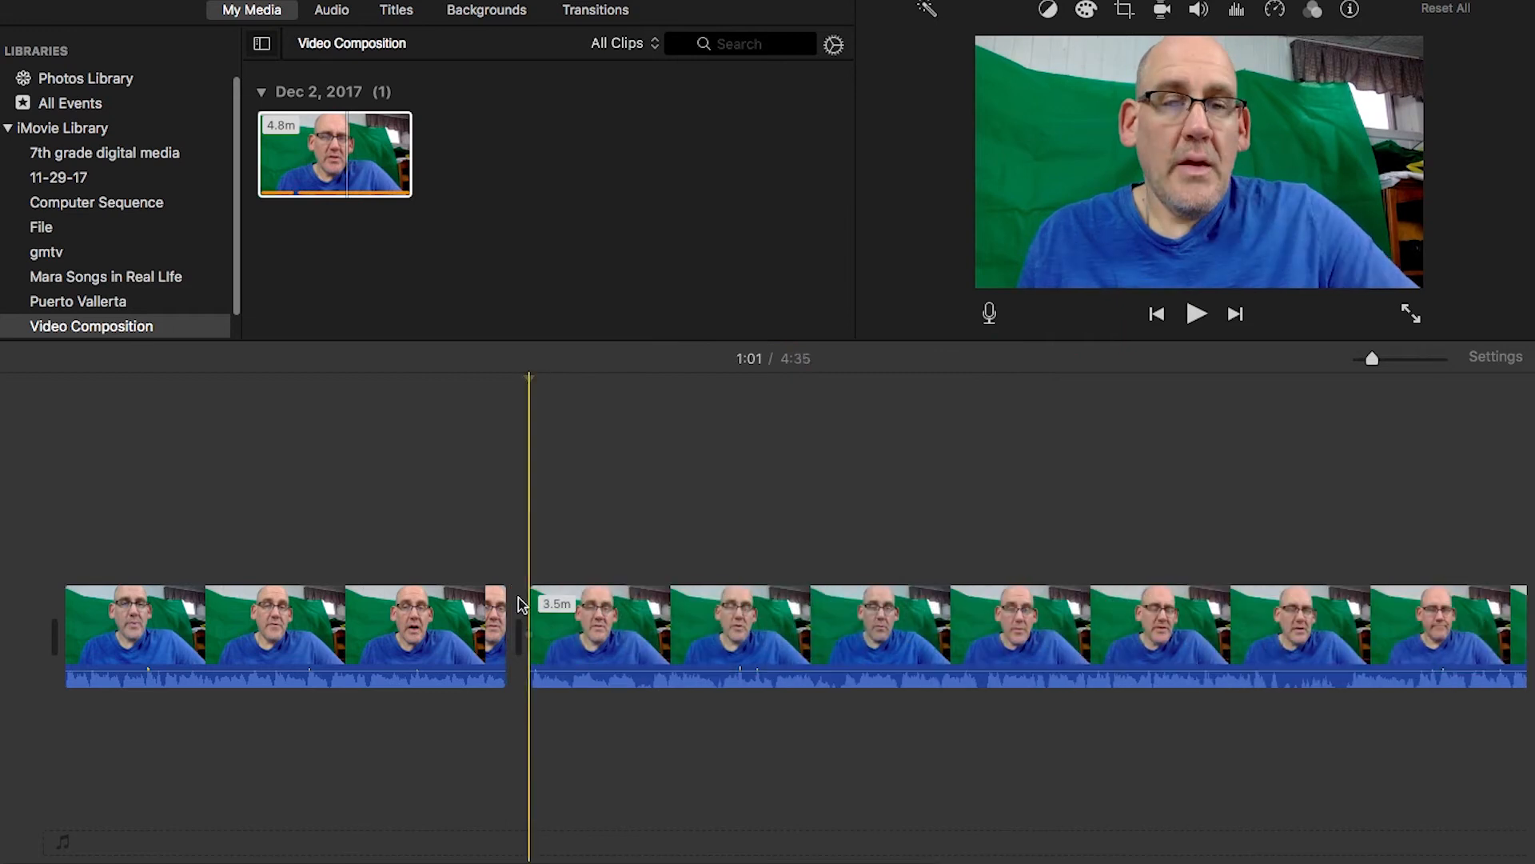
Step: Play the timeline across the new cut to check the join and look for further mistakes
click(480, 569)
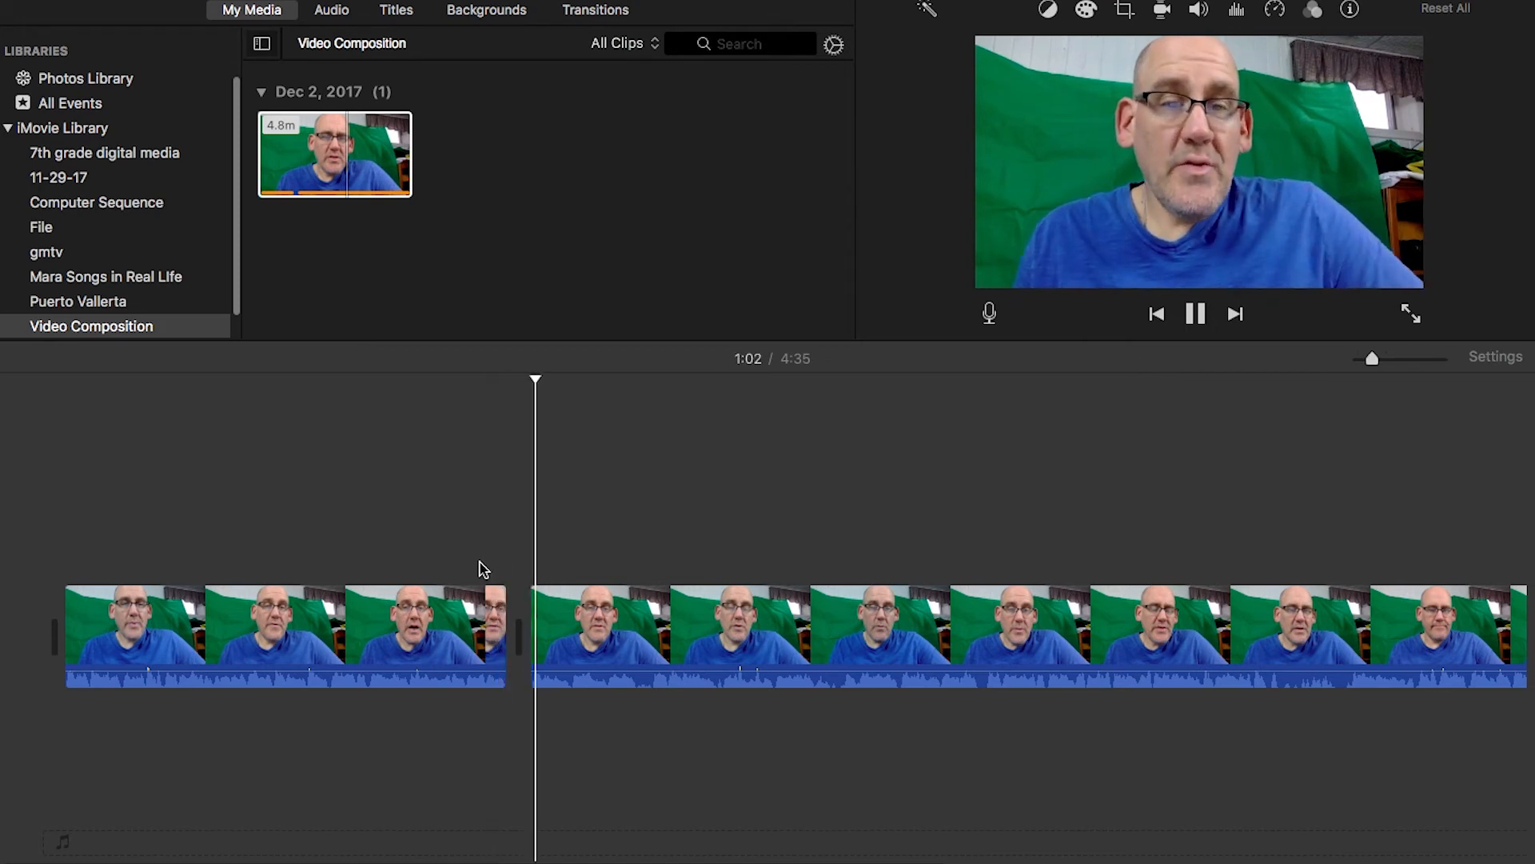
key(space)
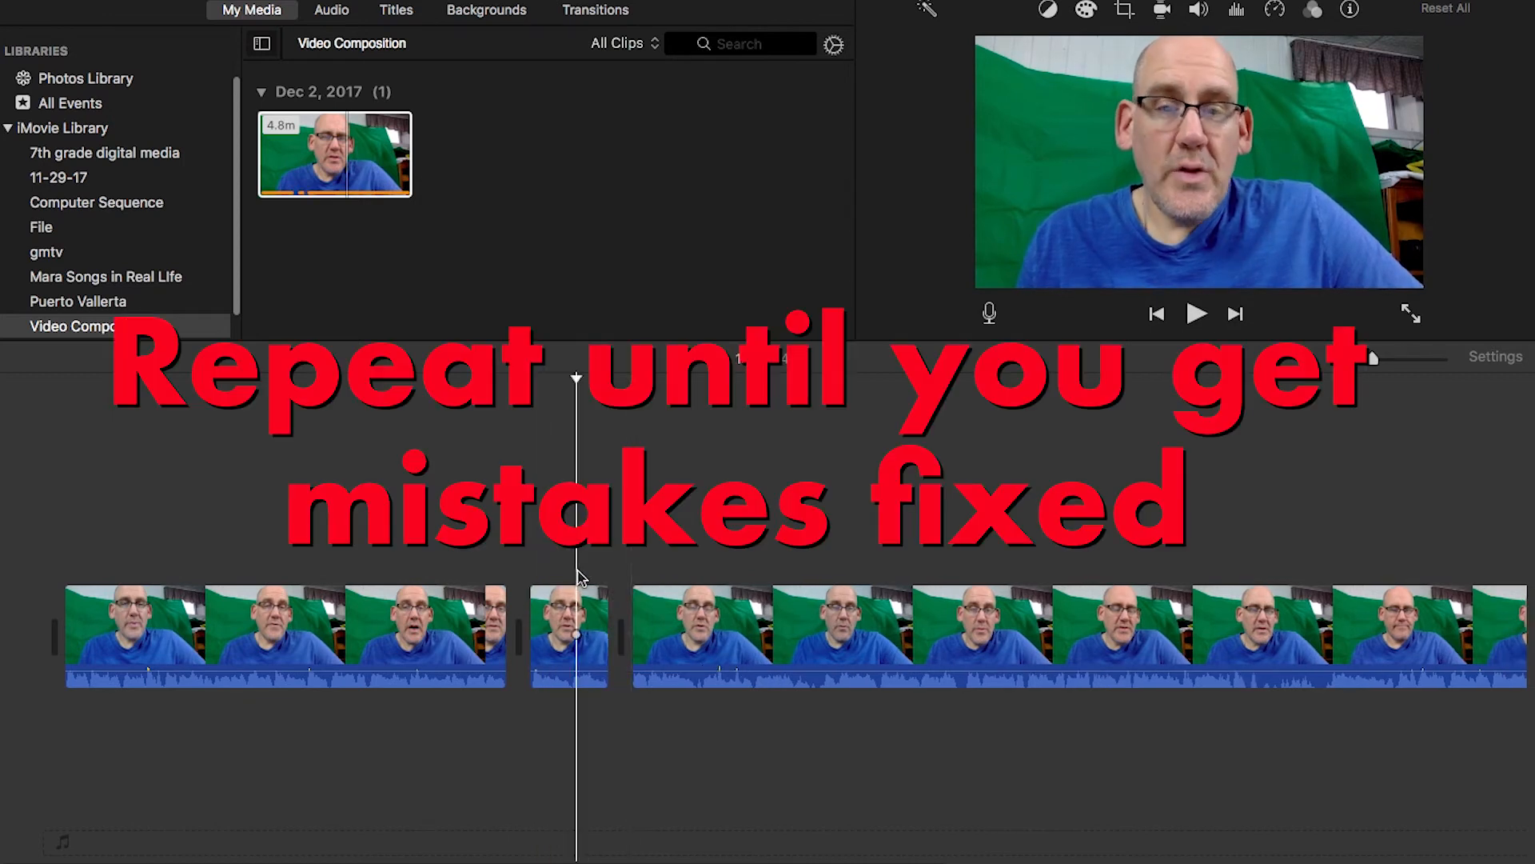
key(space)
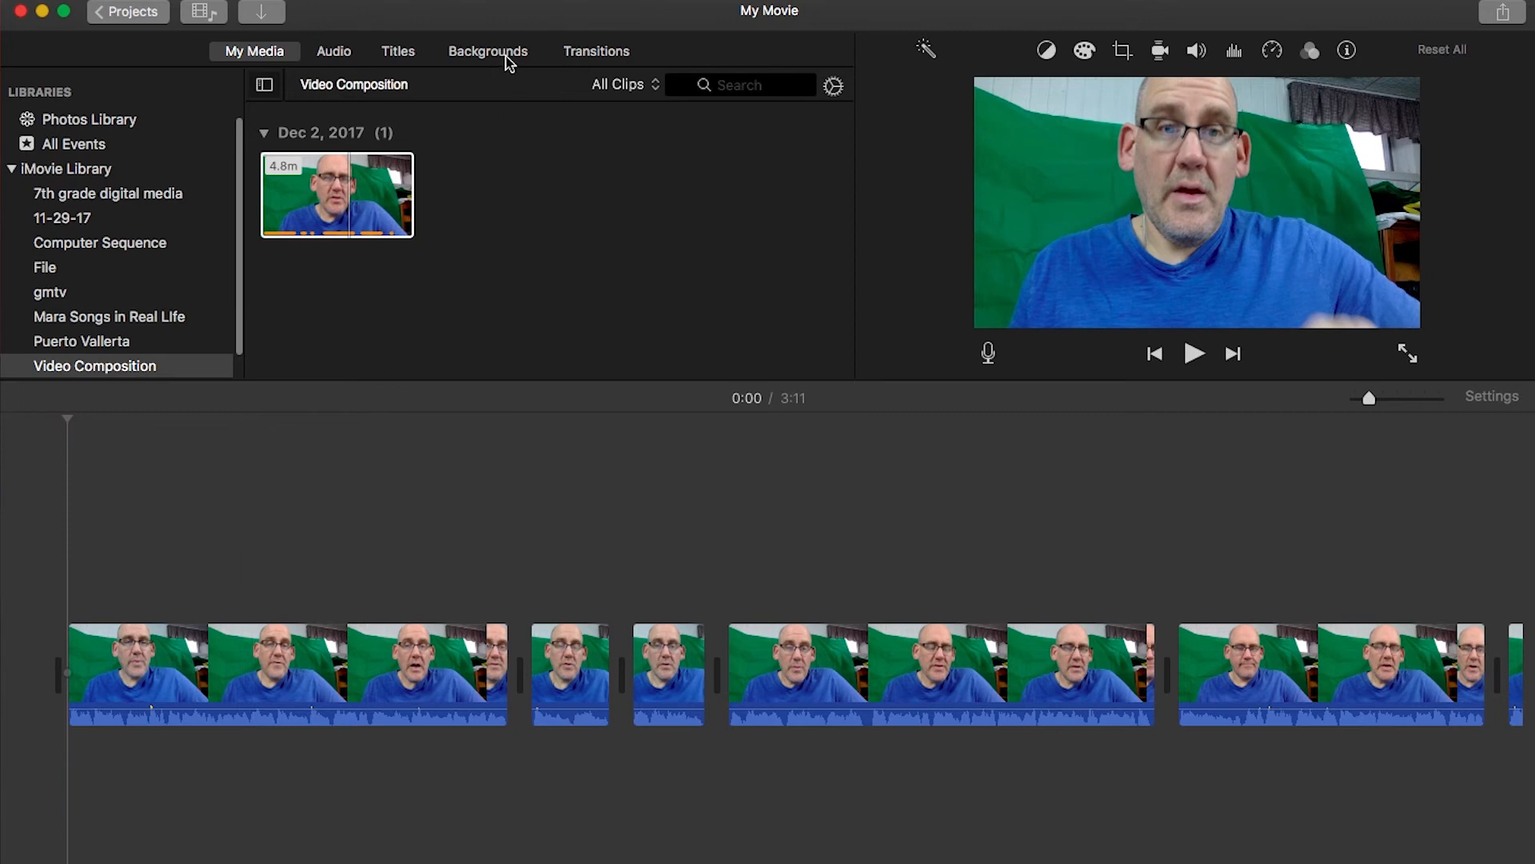
Step: Insert the Curtain background at the start of the timeline and extend it to 6.8 seconds
click(505, 60)
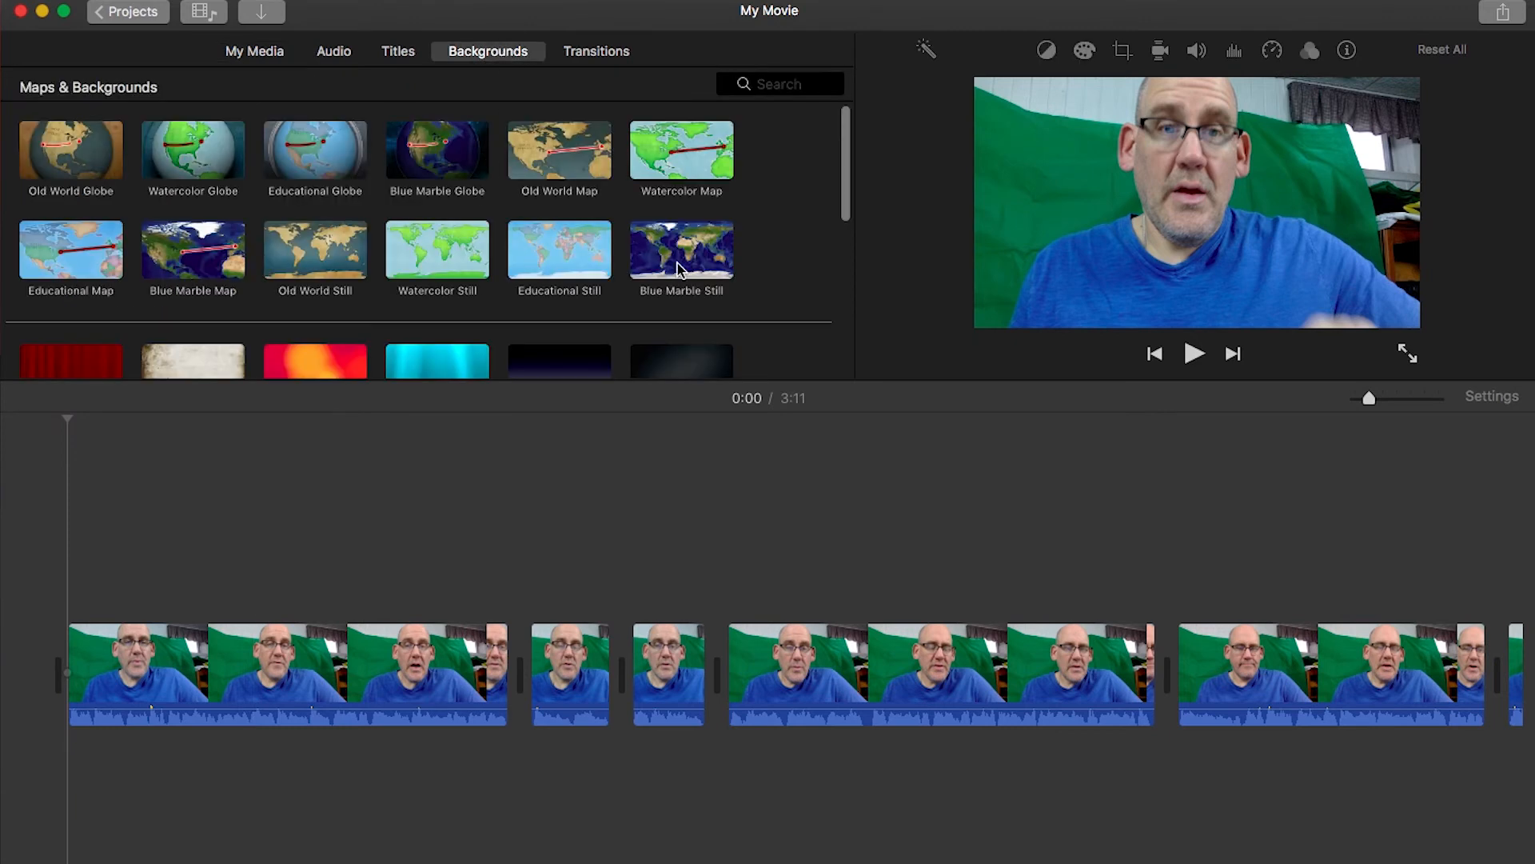
scroll(678, 267, down, 3)
drag(91, 299, 42, 662)
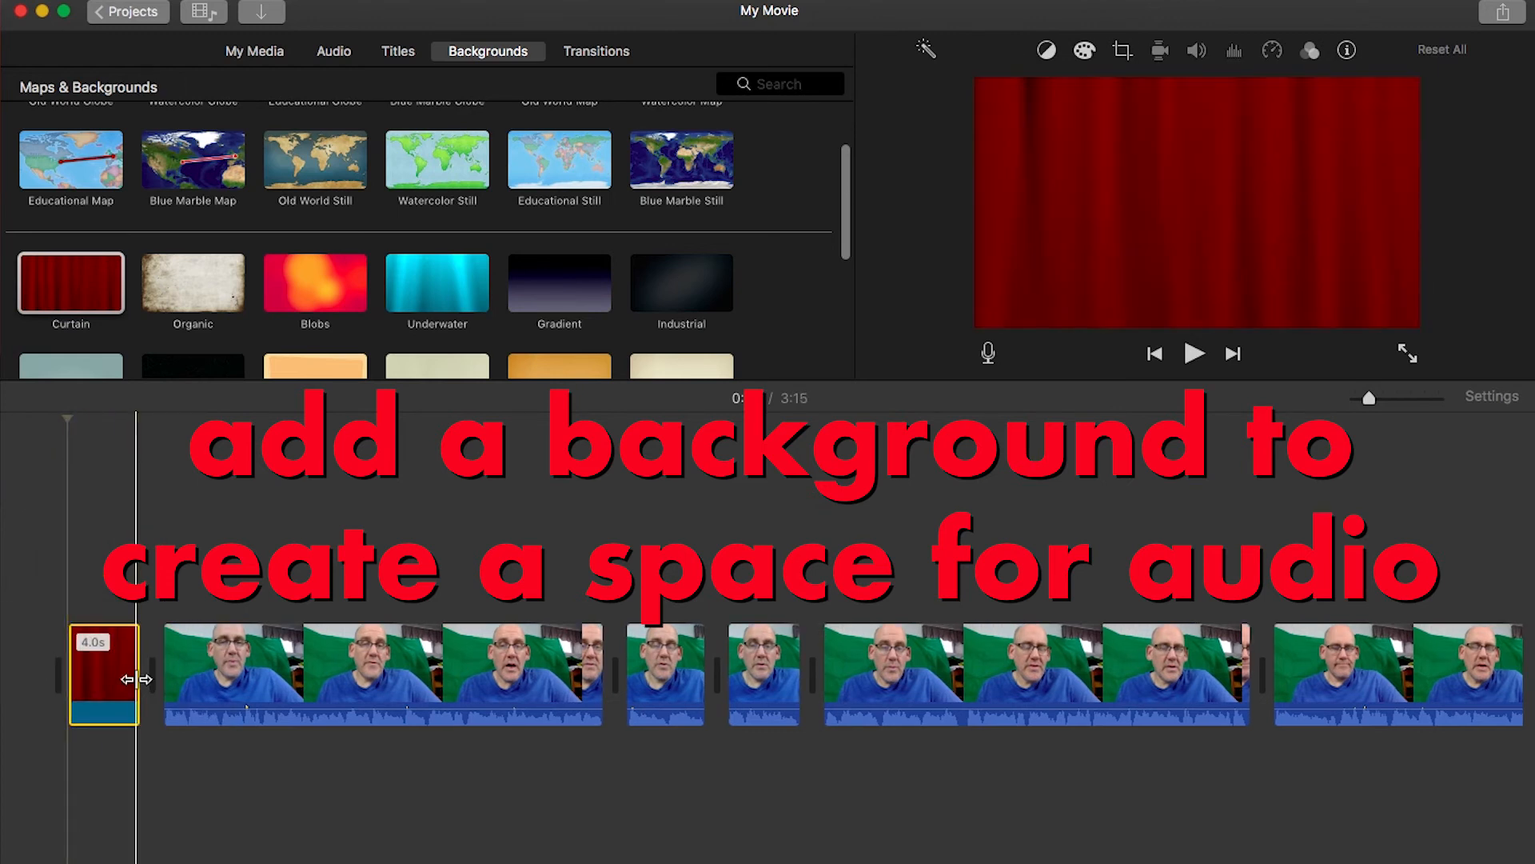
mouse_move(136, 678)
mouse_down()
mouse_move(198, 684)
mouse_move(162, 689)
mouse_up()
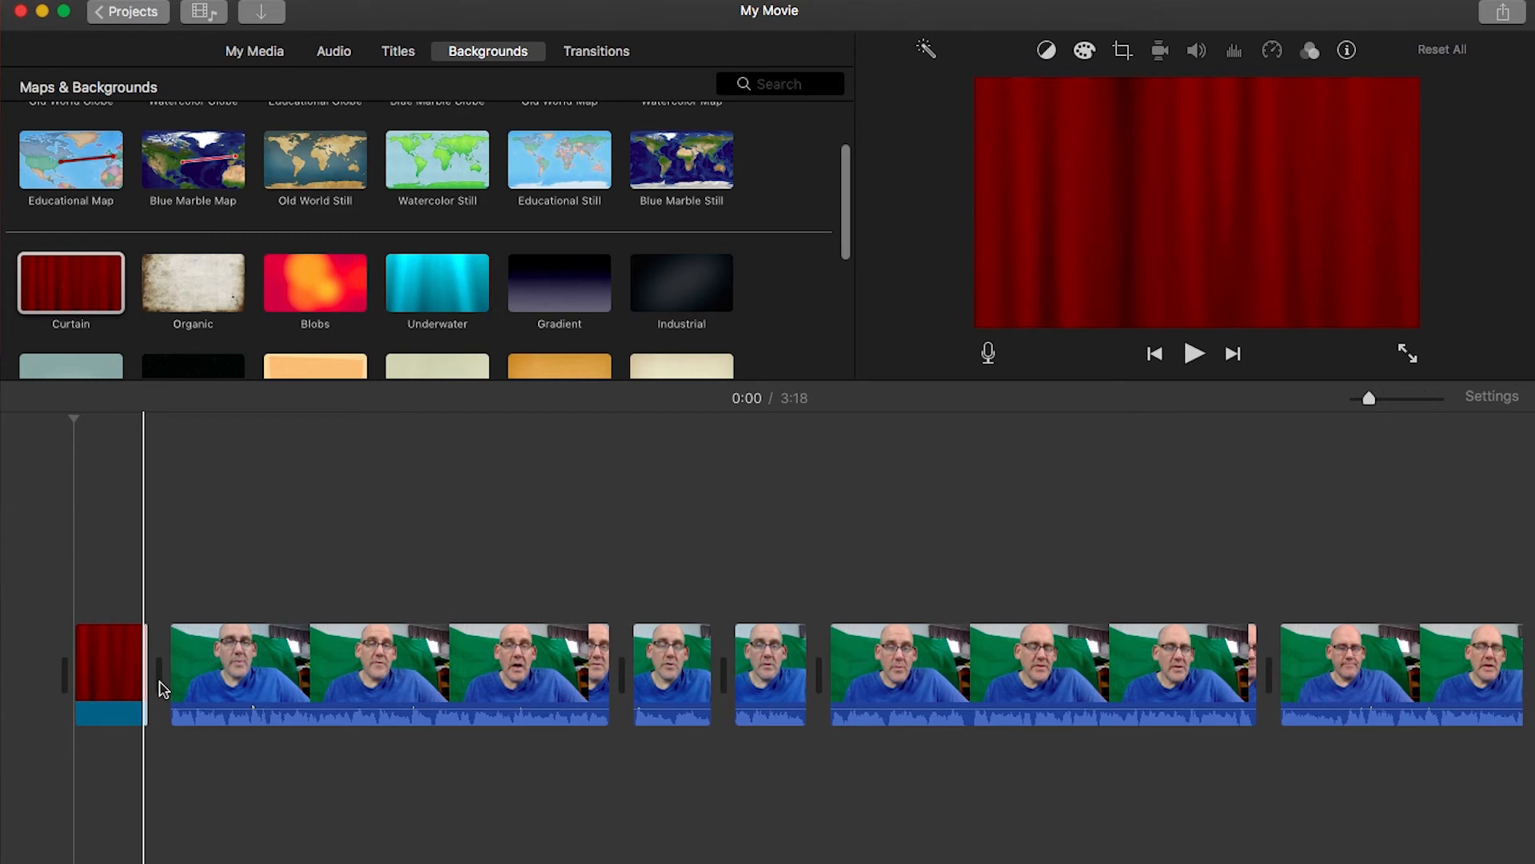
Step: Browse the Jingles category of the sound effects and preview Kickflip Short
click(334, 52)
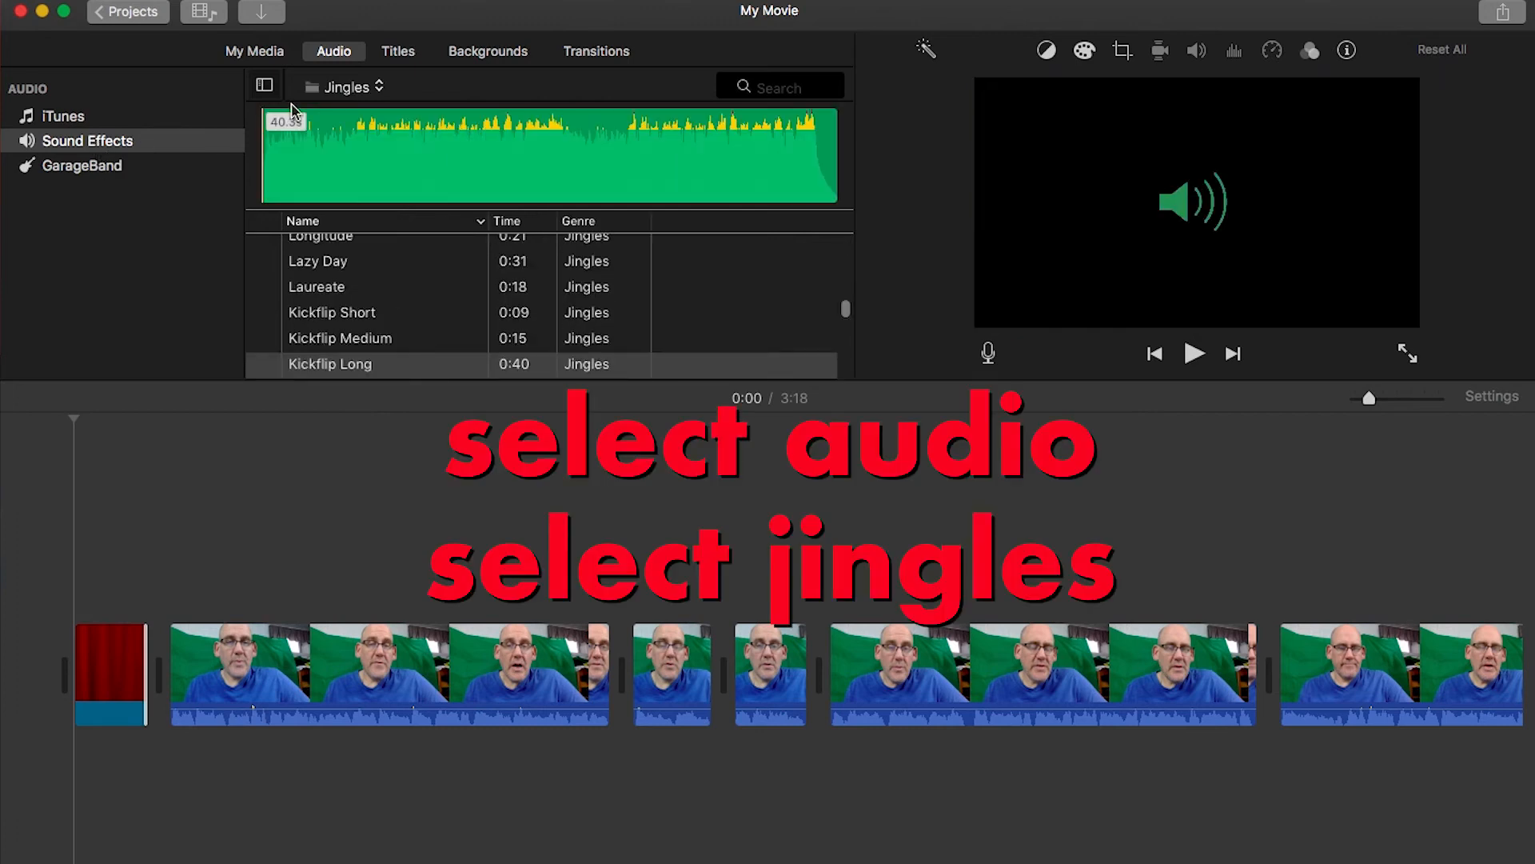
click(352, 87)
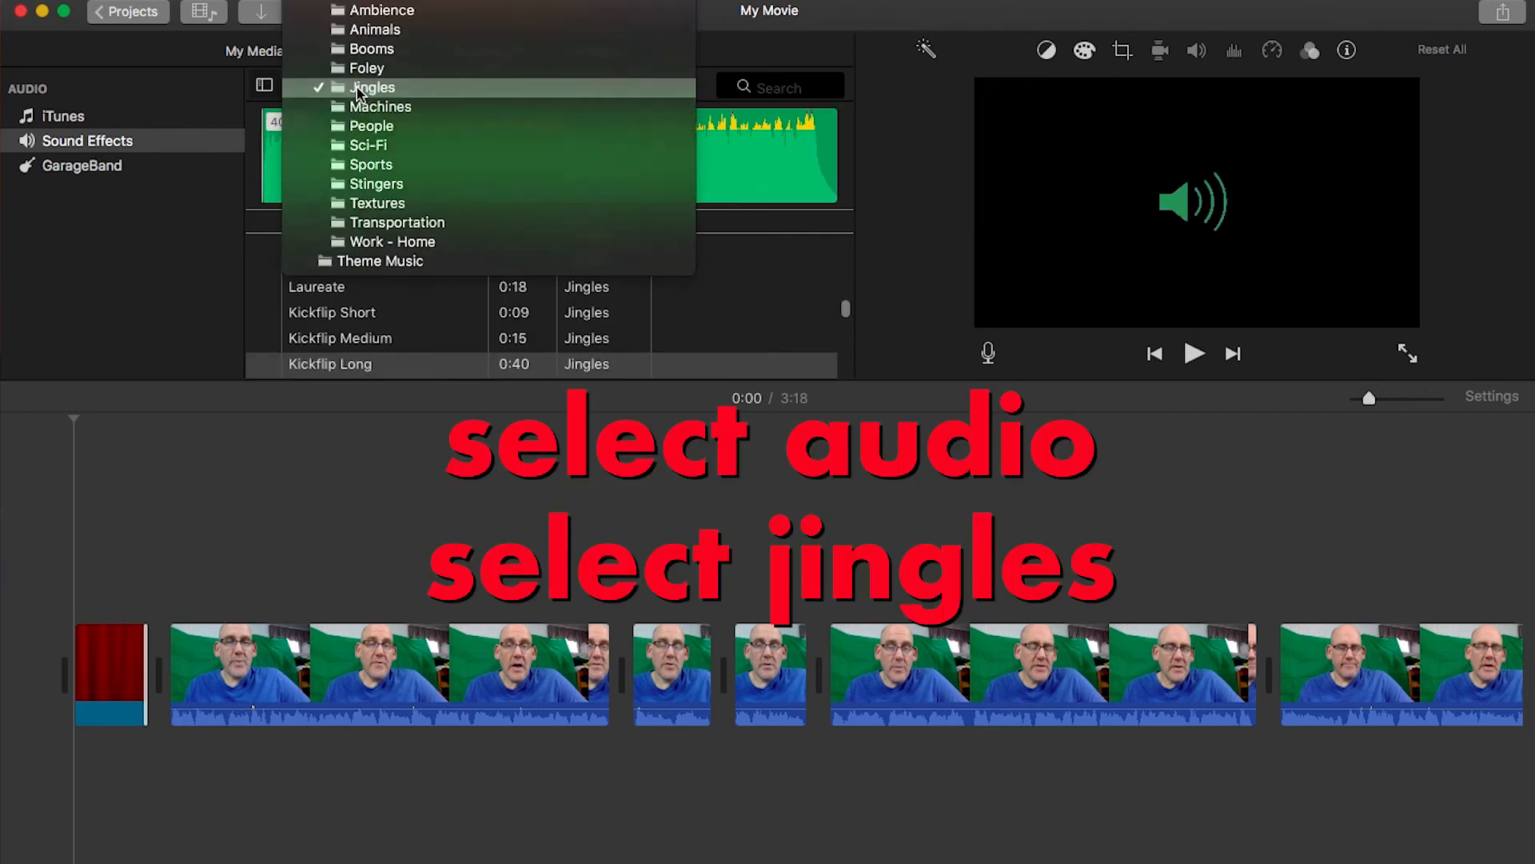
click(357, 91)
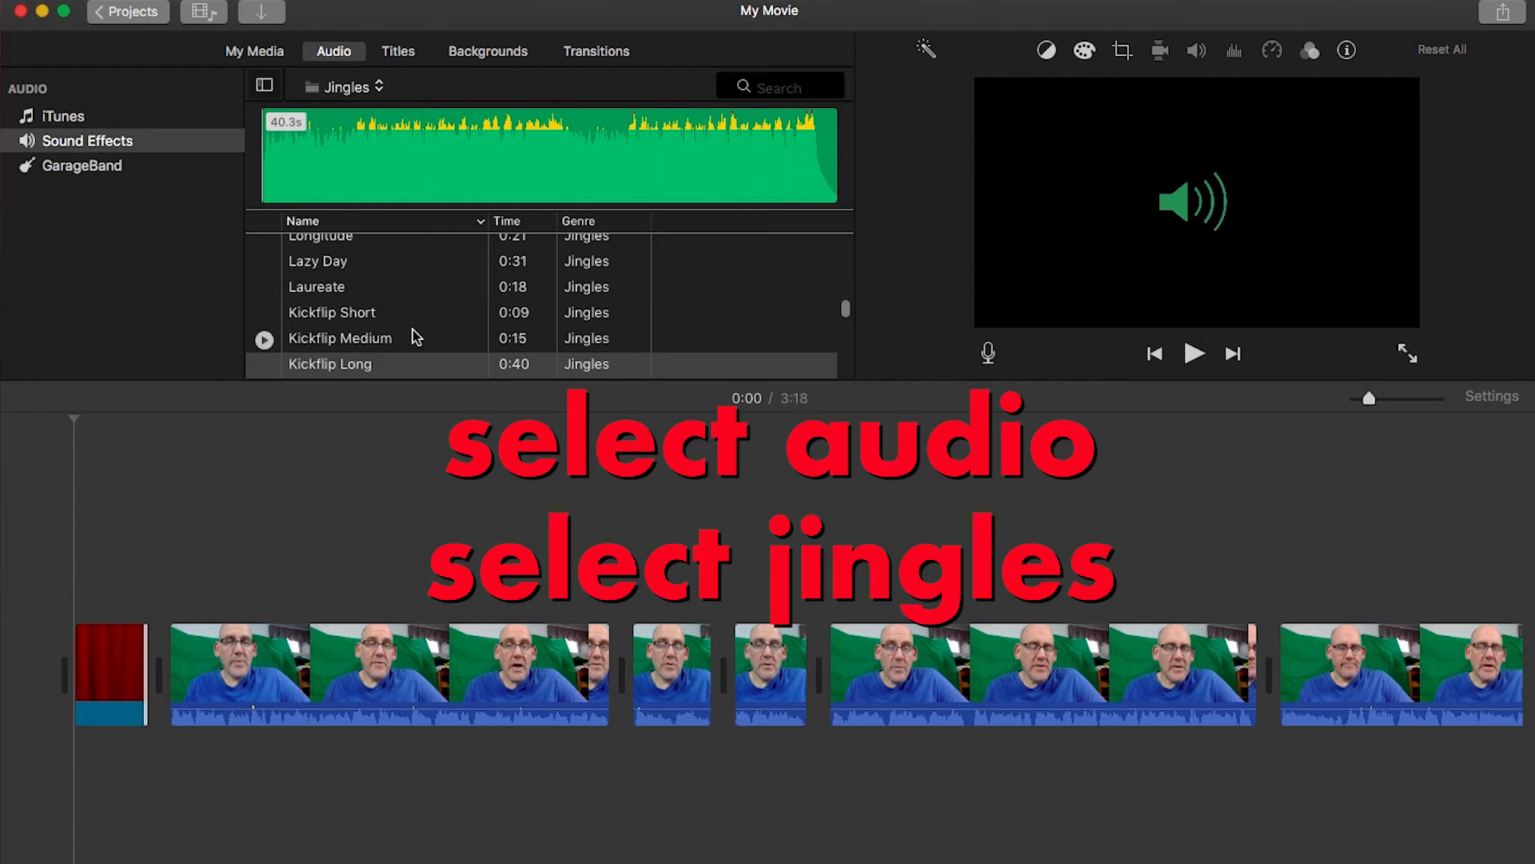
scroll(415, 336, down, 2)
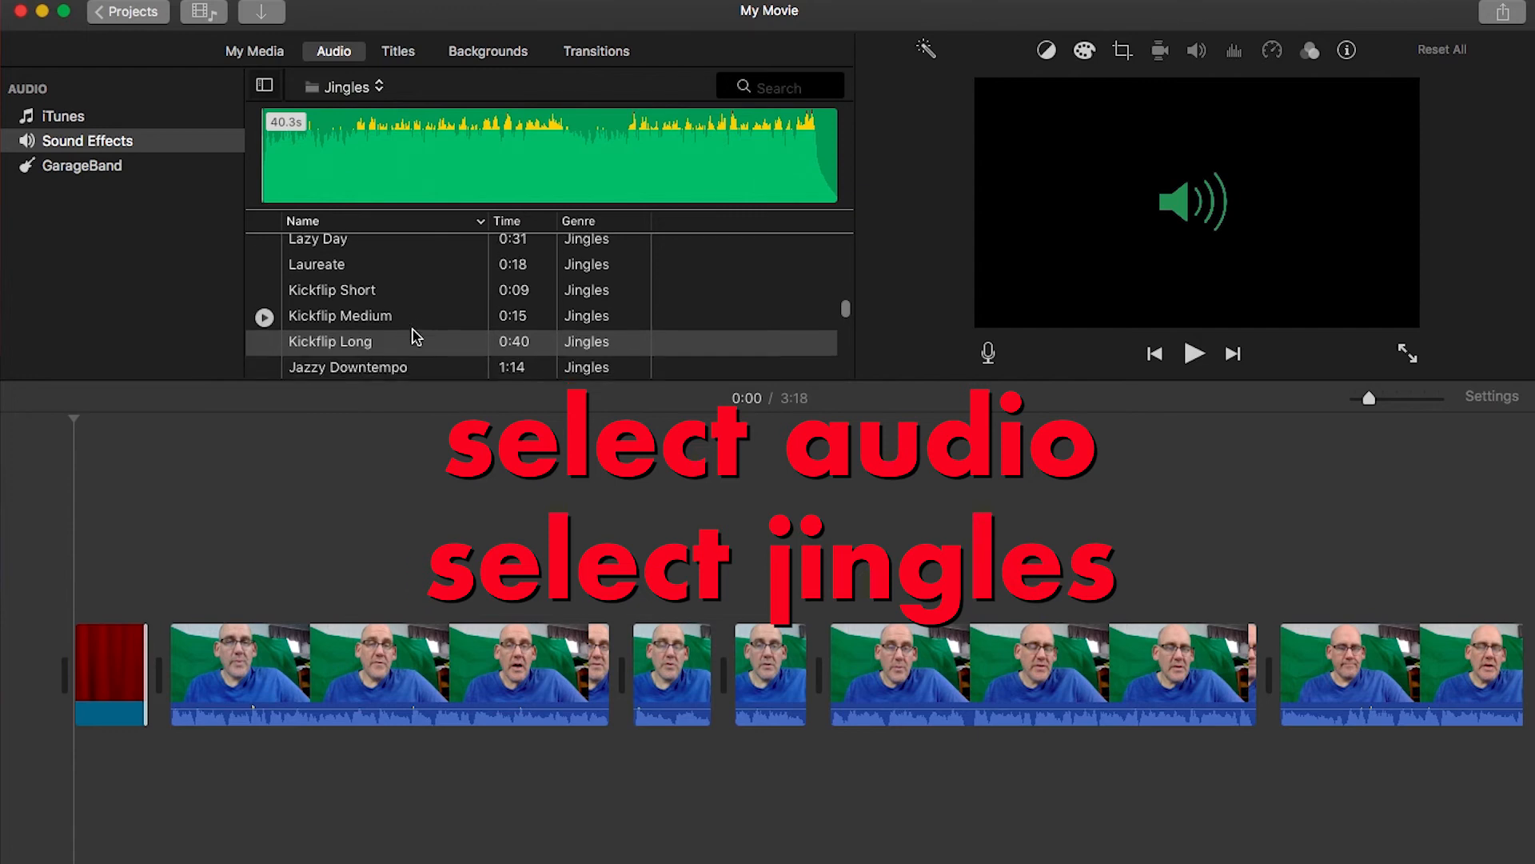
click(264, 280)
click(264, 280)
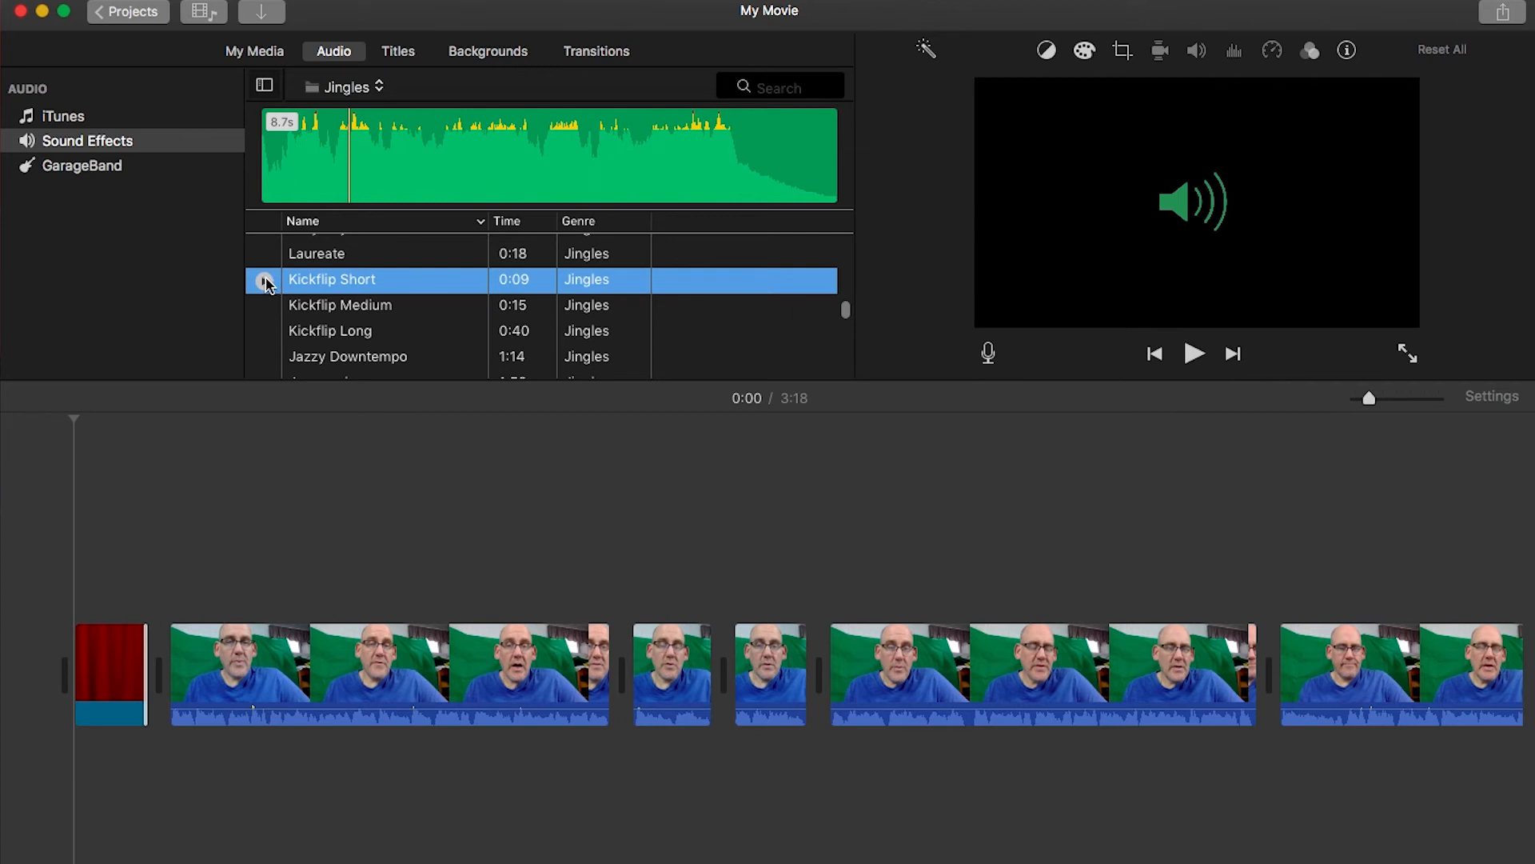
click(265, 281)
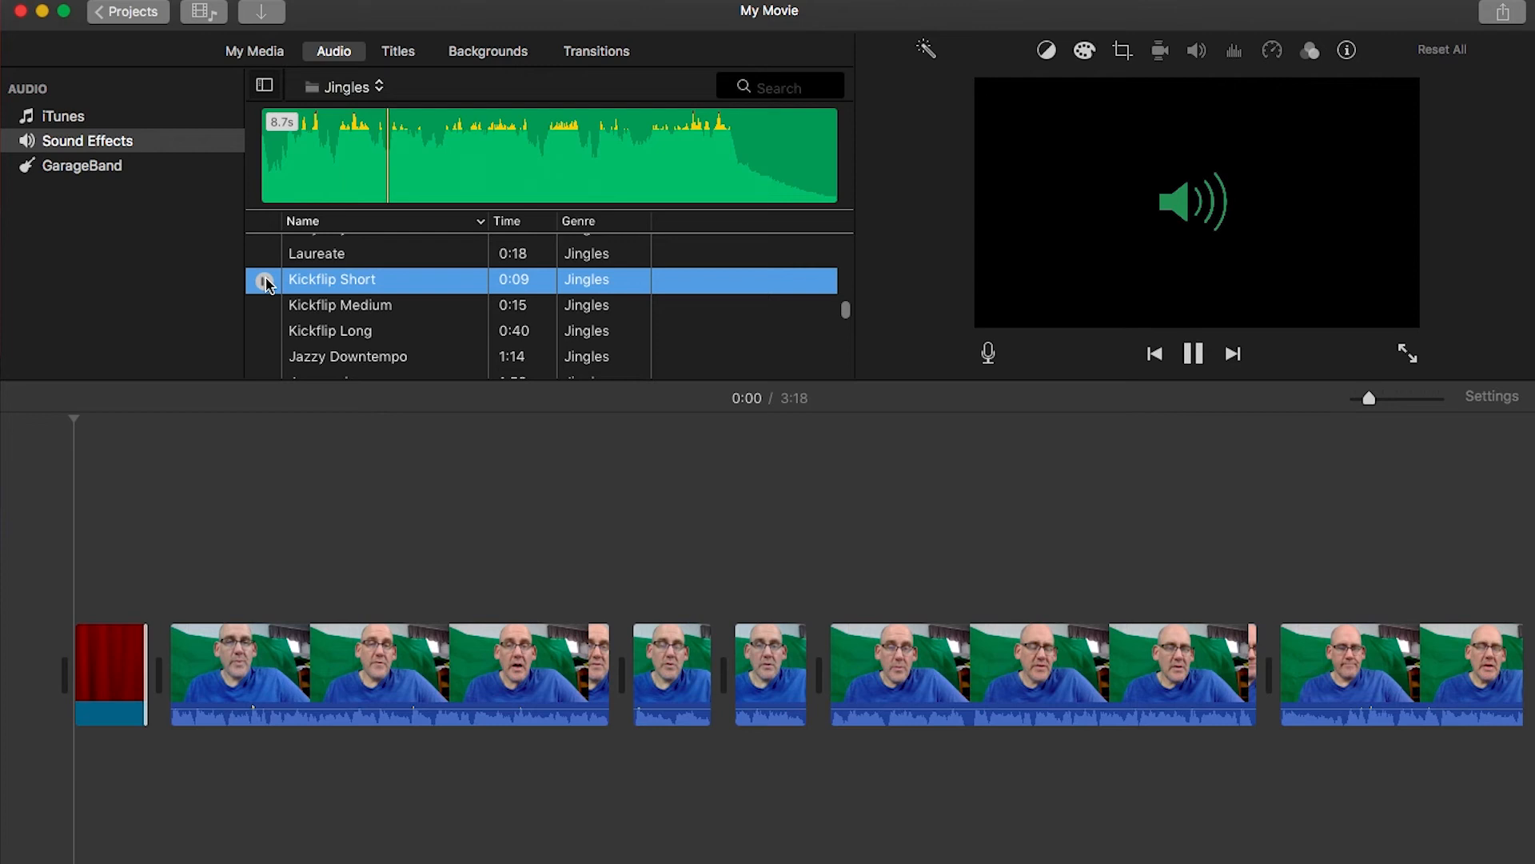
click(265, 280)
Step: Add the Kickflip Short jingle beneath the Curtain clip at the start of the timeline and play the opening
drag(346, 281, 66, 779)
click(70, 573)
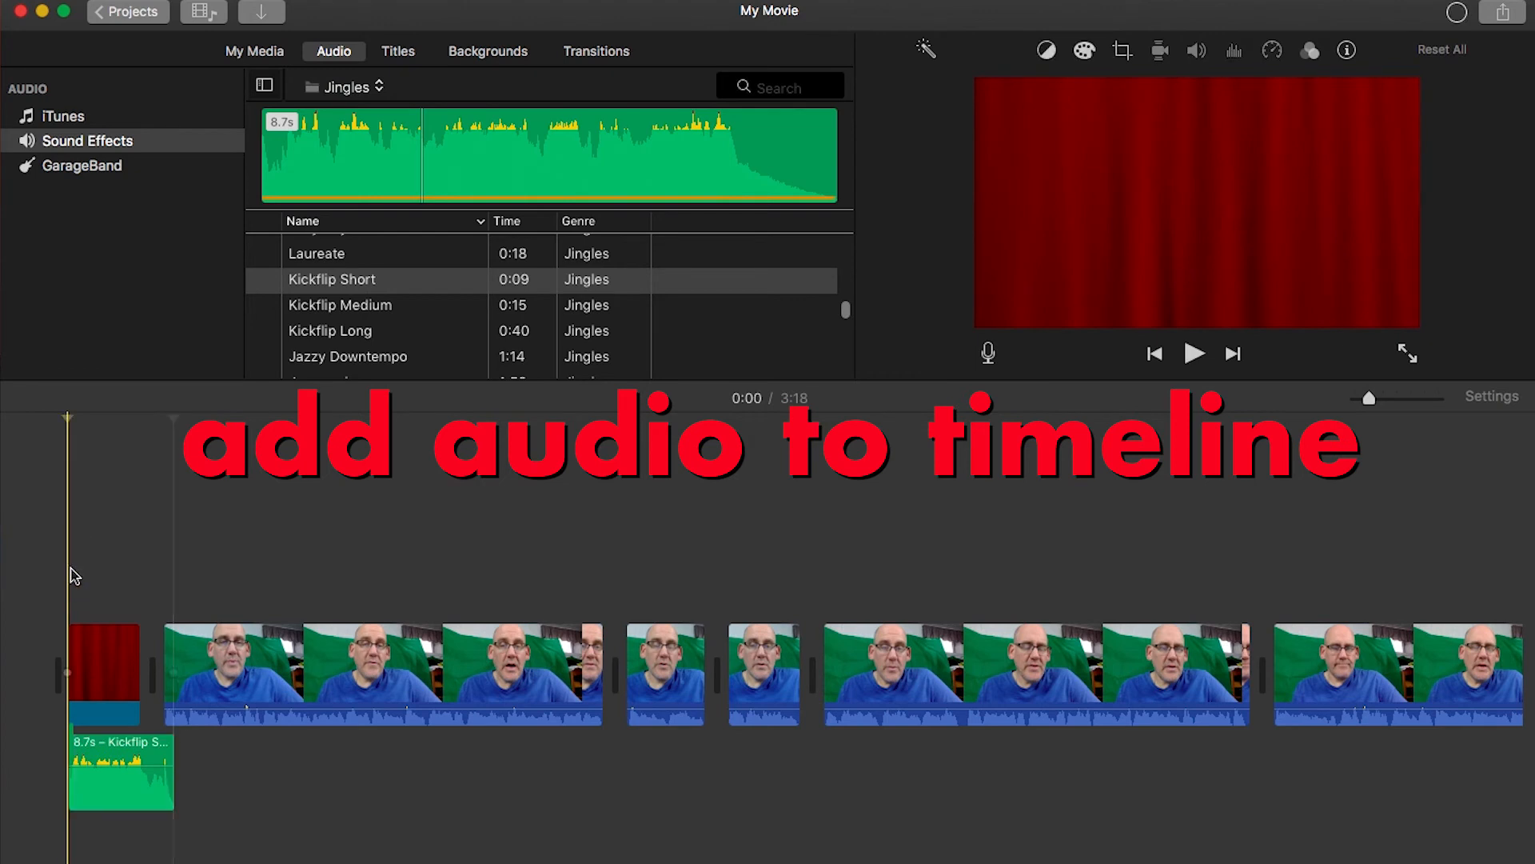
key(space)
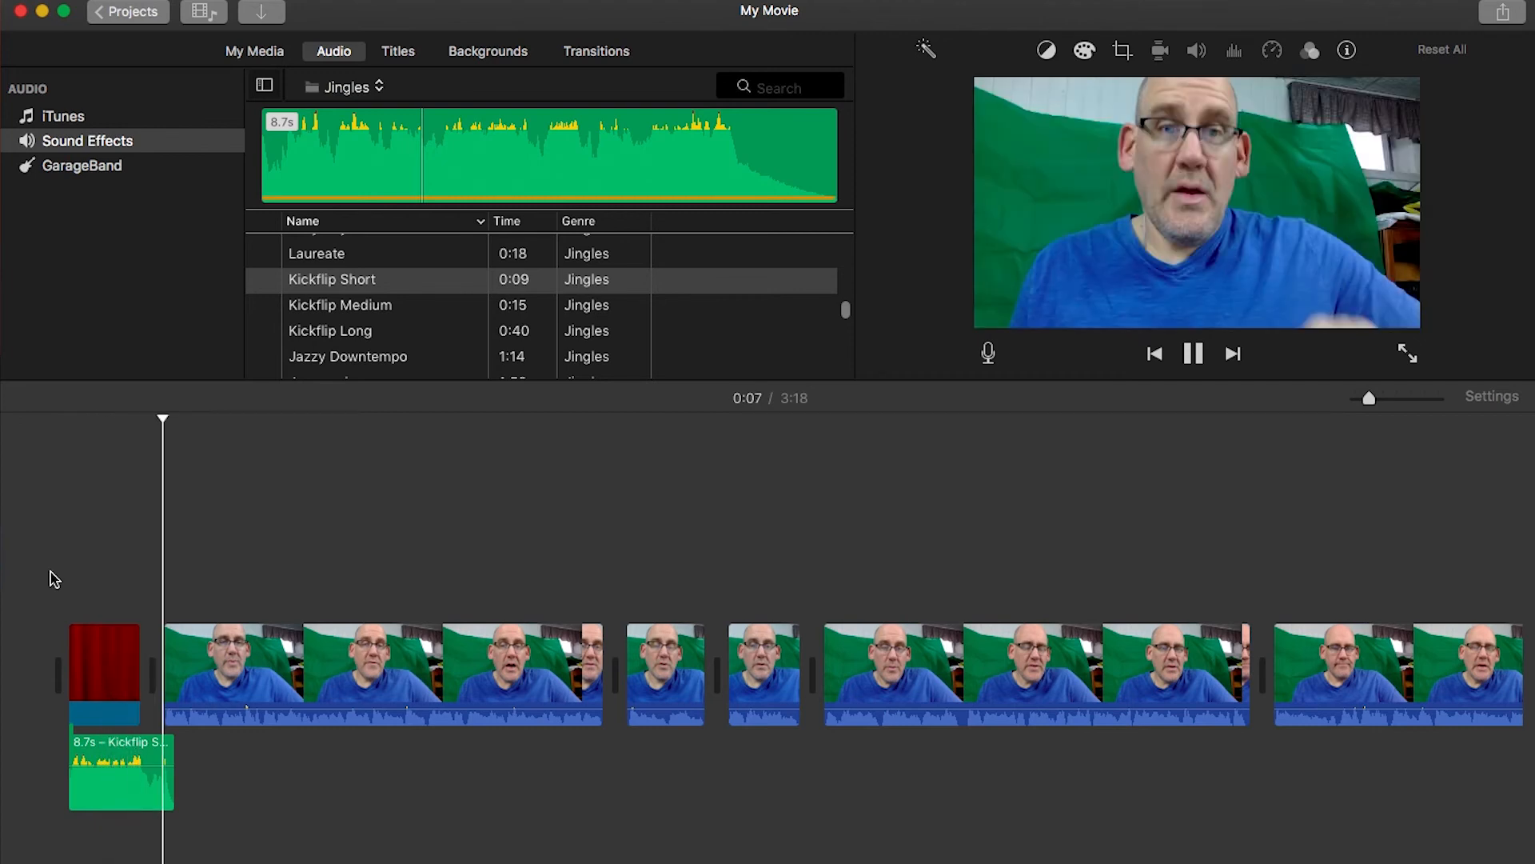
key(space)
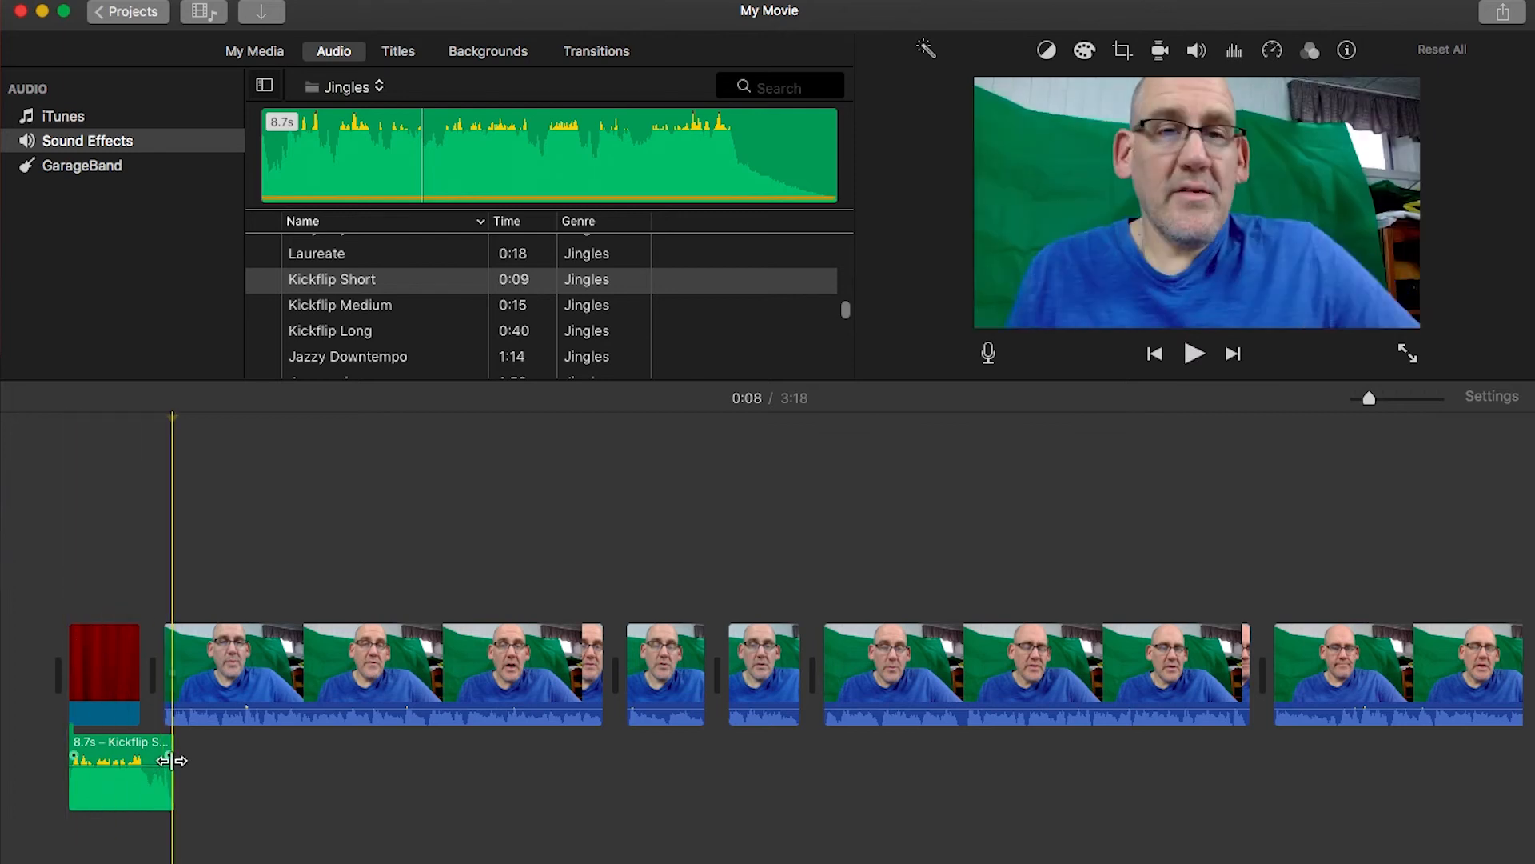
Step: Add a short fade-out to the end of the Kickflip Short audio and replay the opening from 0:05
drag(169, 756, 161, 758)
click(135, 660)
drag(135, 660, 120, 654)
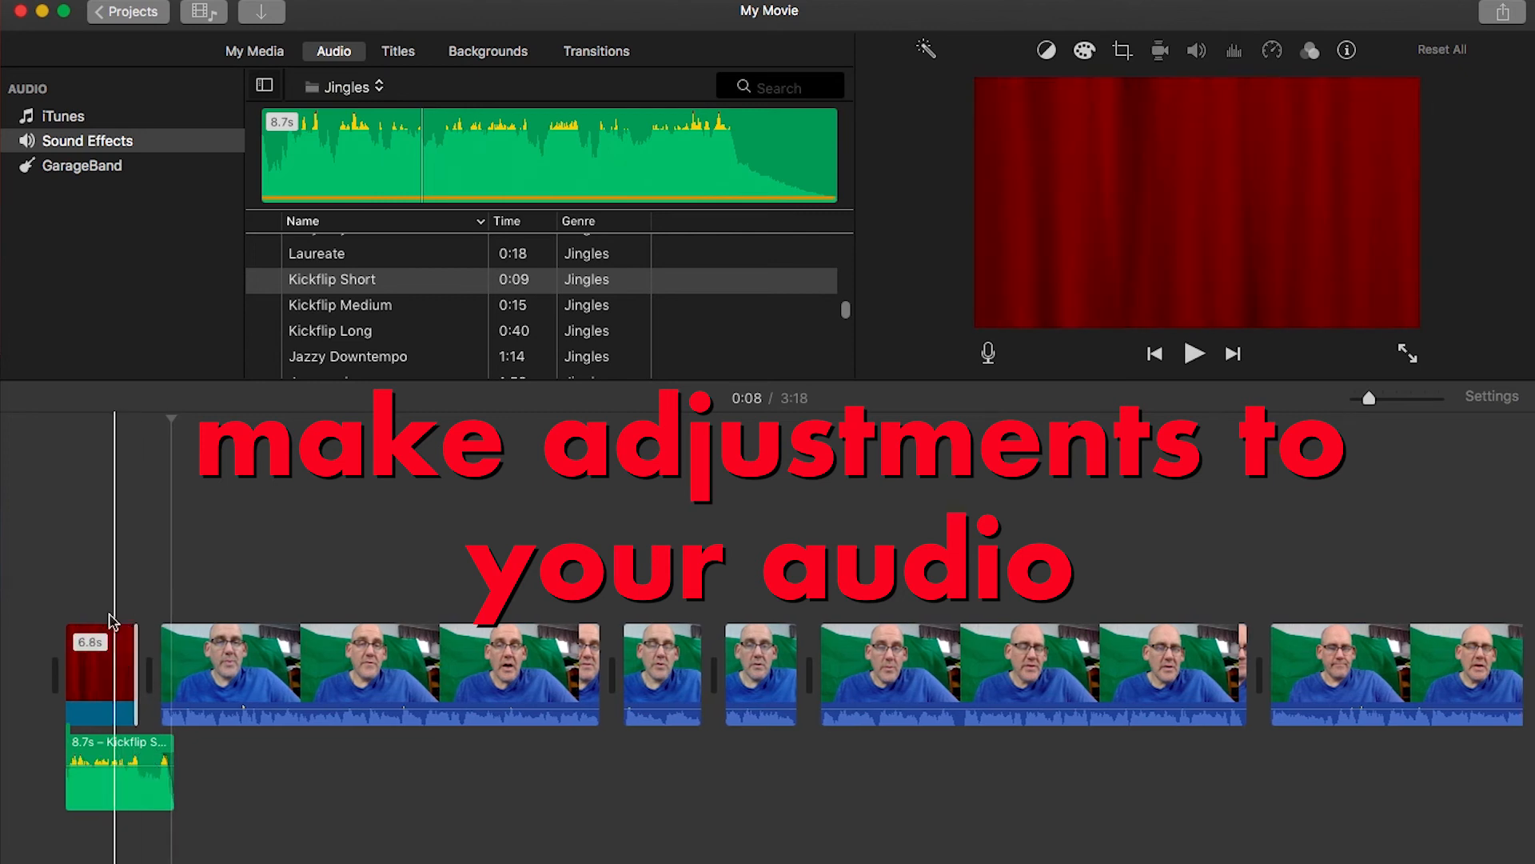
click(123, 573)
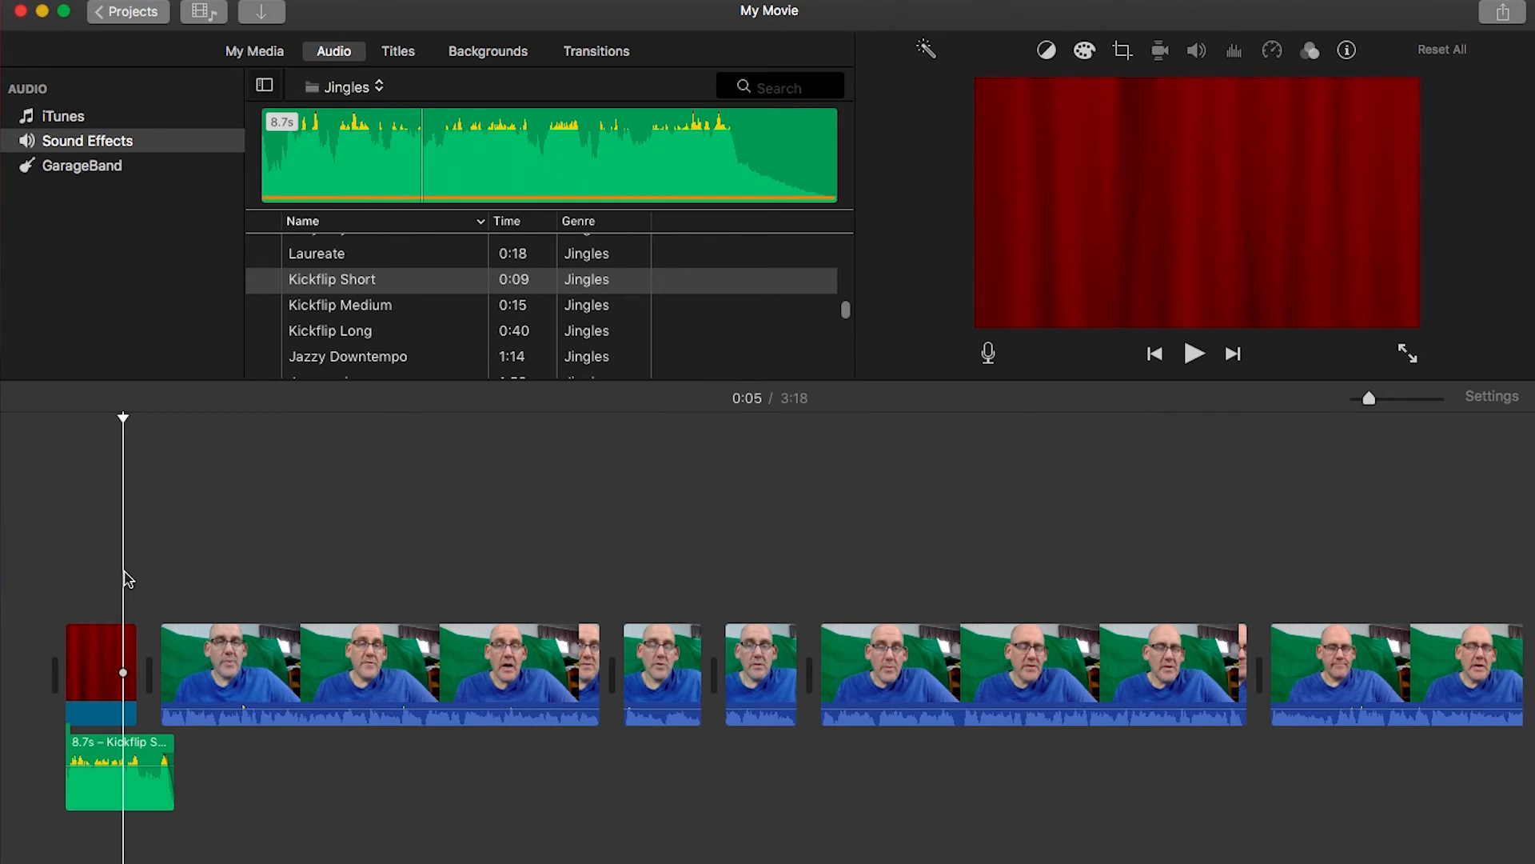
key(space)
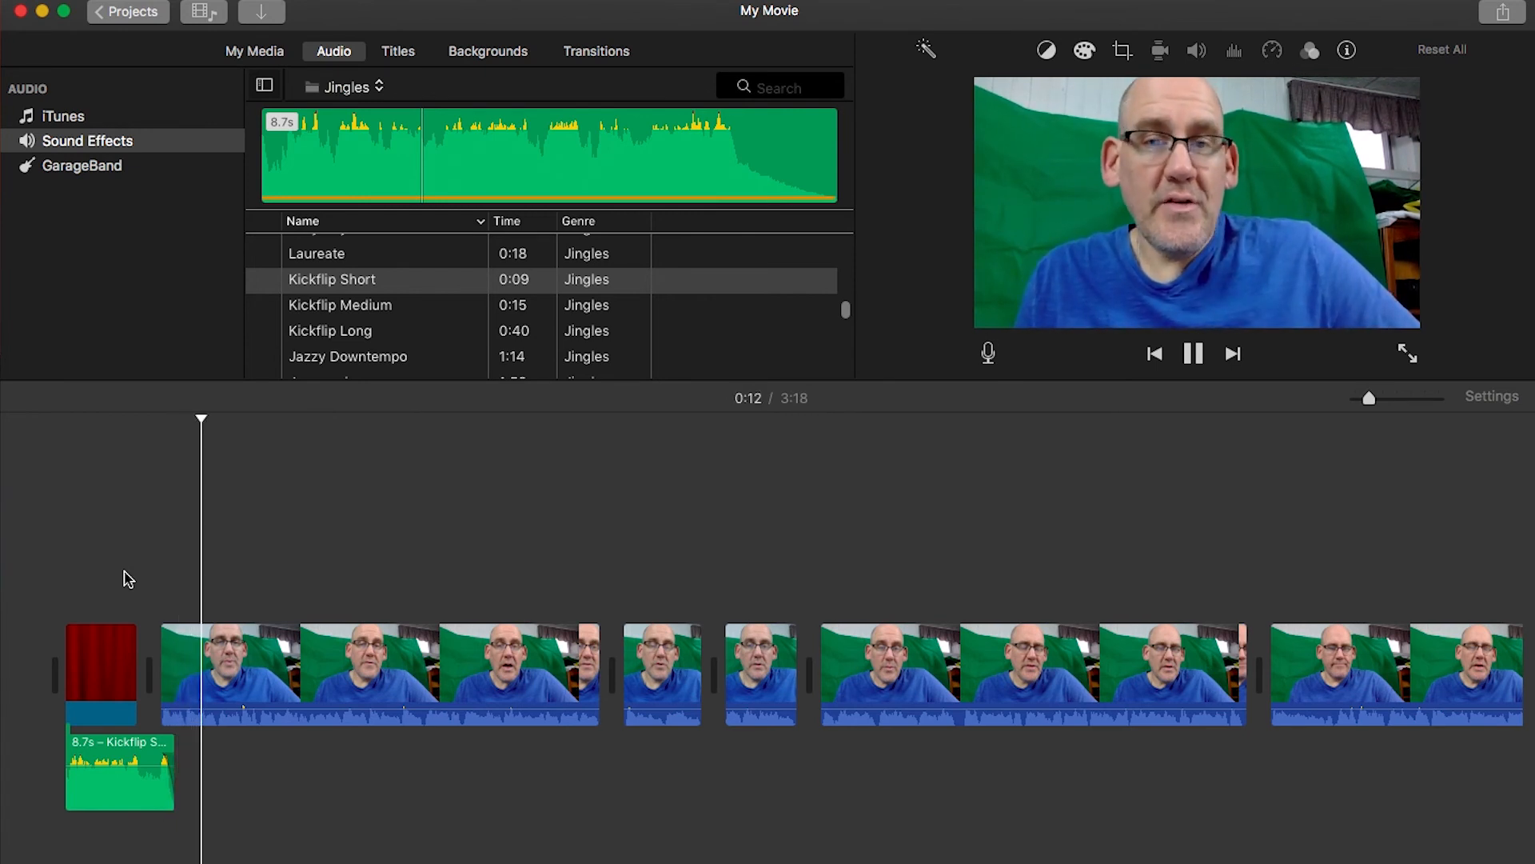
key(space)
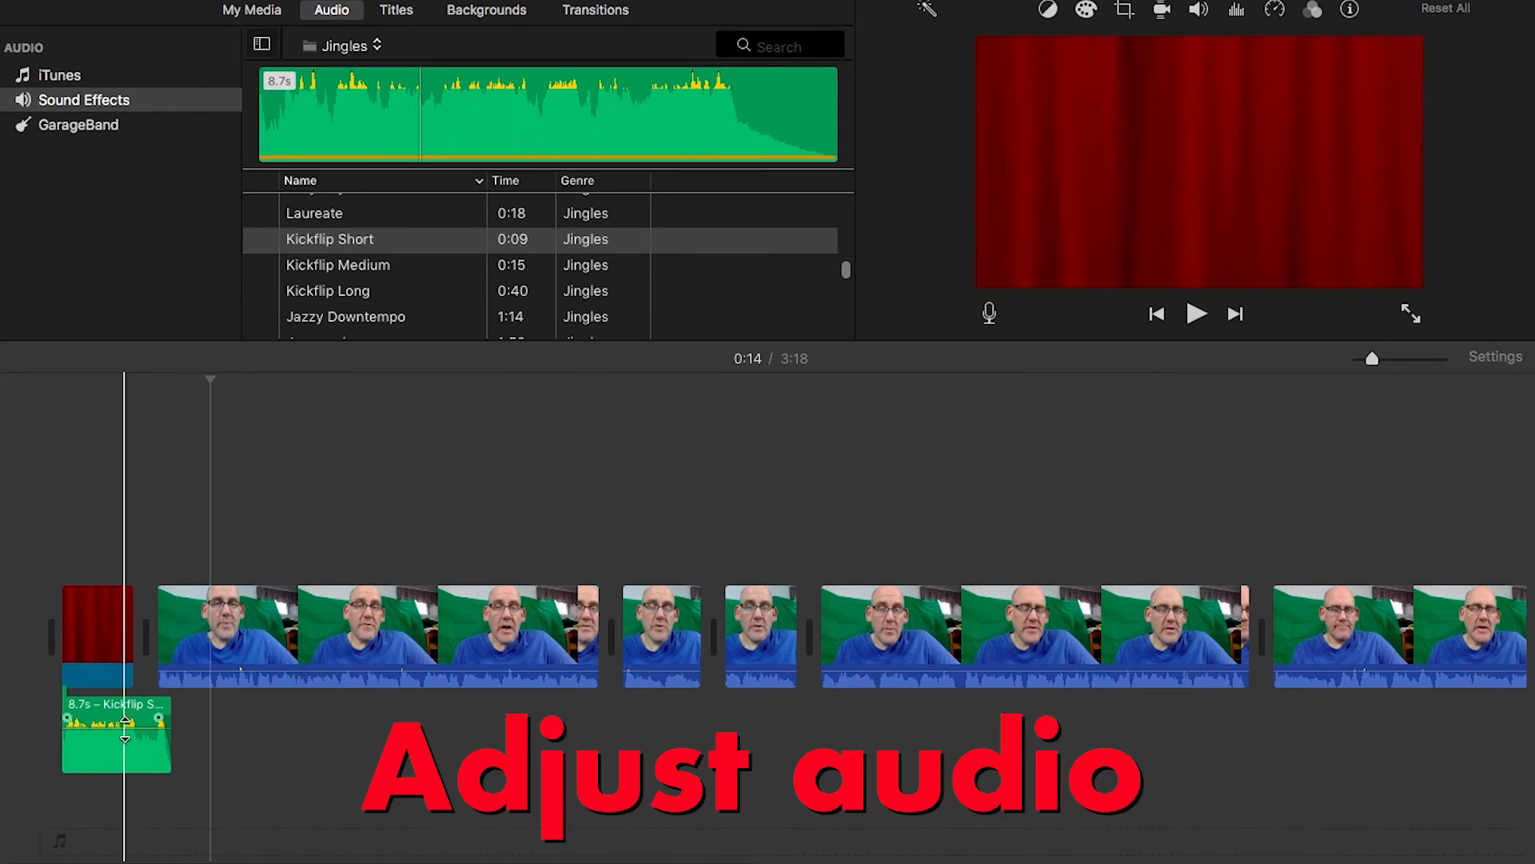
Step: Lower the Kickflip Short jingle's volume slightly and raise the volume of the first talking clip
drag(125, 722, 124, 730)
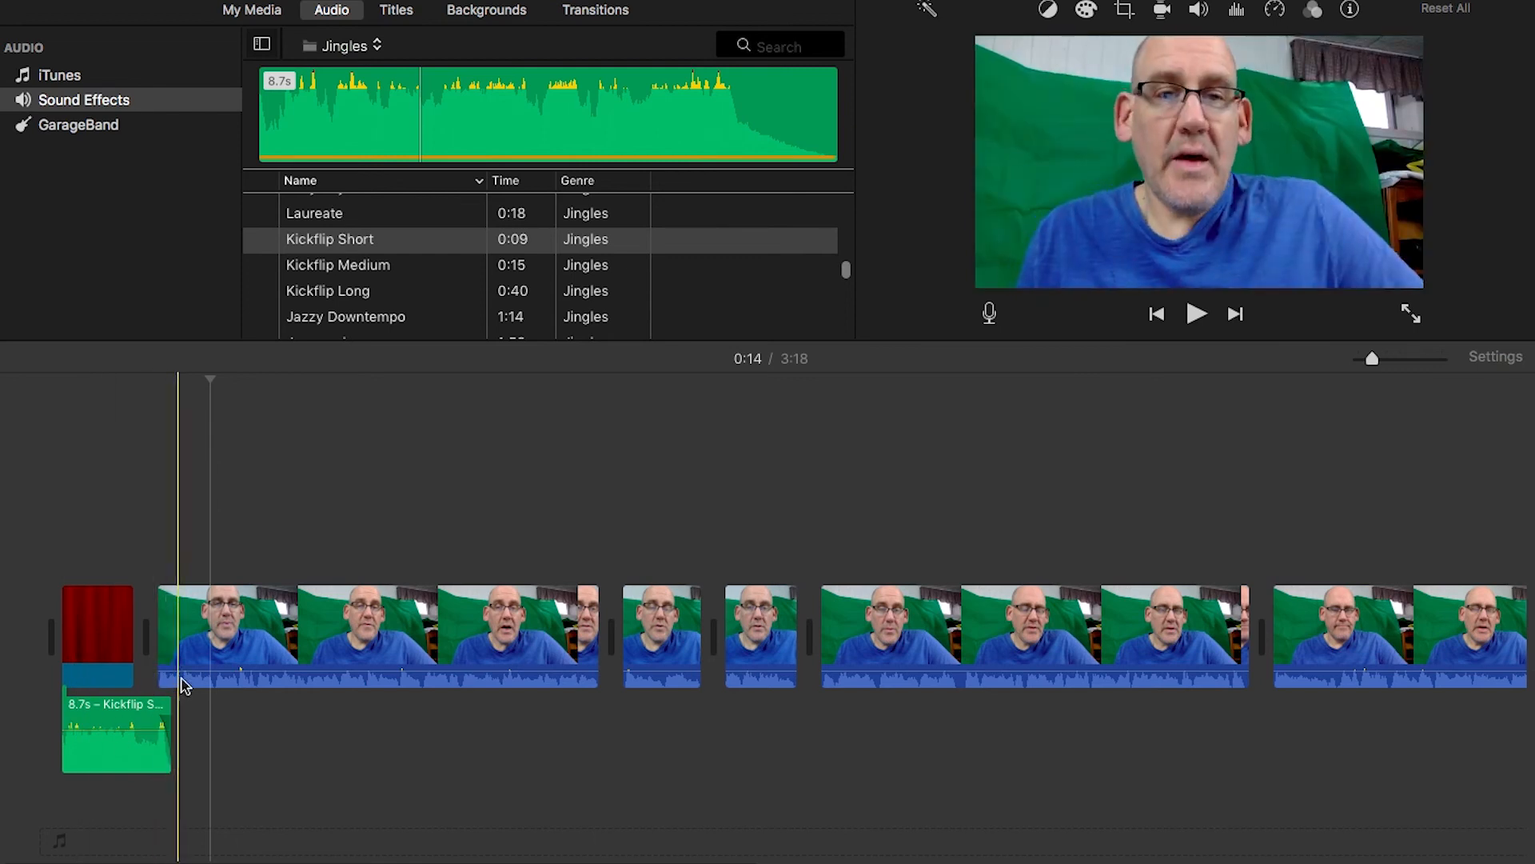
drag(185, 670, 186, 670)
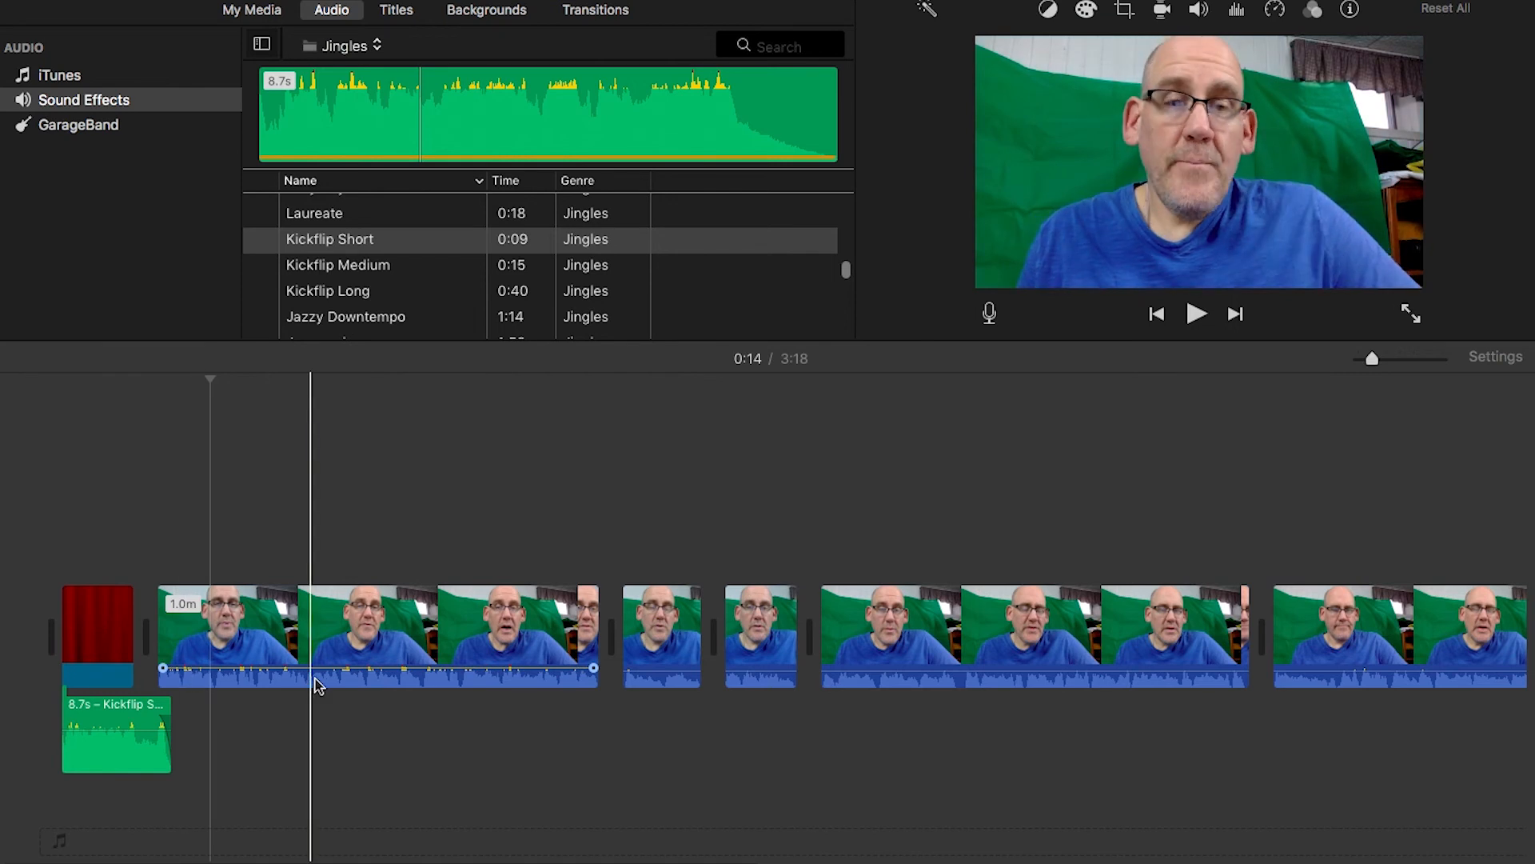
Step: Raise the audio volume slightly on the remaining talking clips along the timeline, through to the end of the podcast
drag(664, 673, 664, 667)
drag(759, 672, 759, 667)
drag(853, 672, 844, 671)
scroll(1193, 670, left, 1)
scroll(1193, 669, right, 3)
key(super+plus)
scroll(965, 670, right, 8)
drag(964, 672, 962, 665)
drag(1309, 672, 1308, 666)
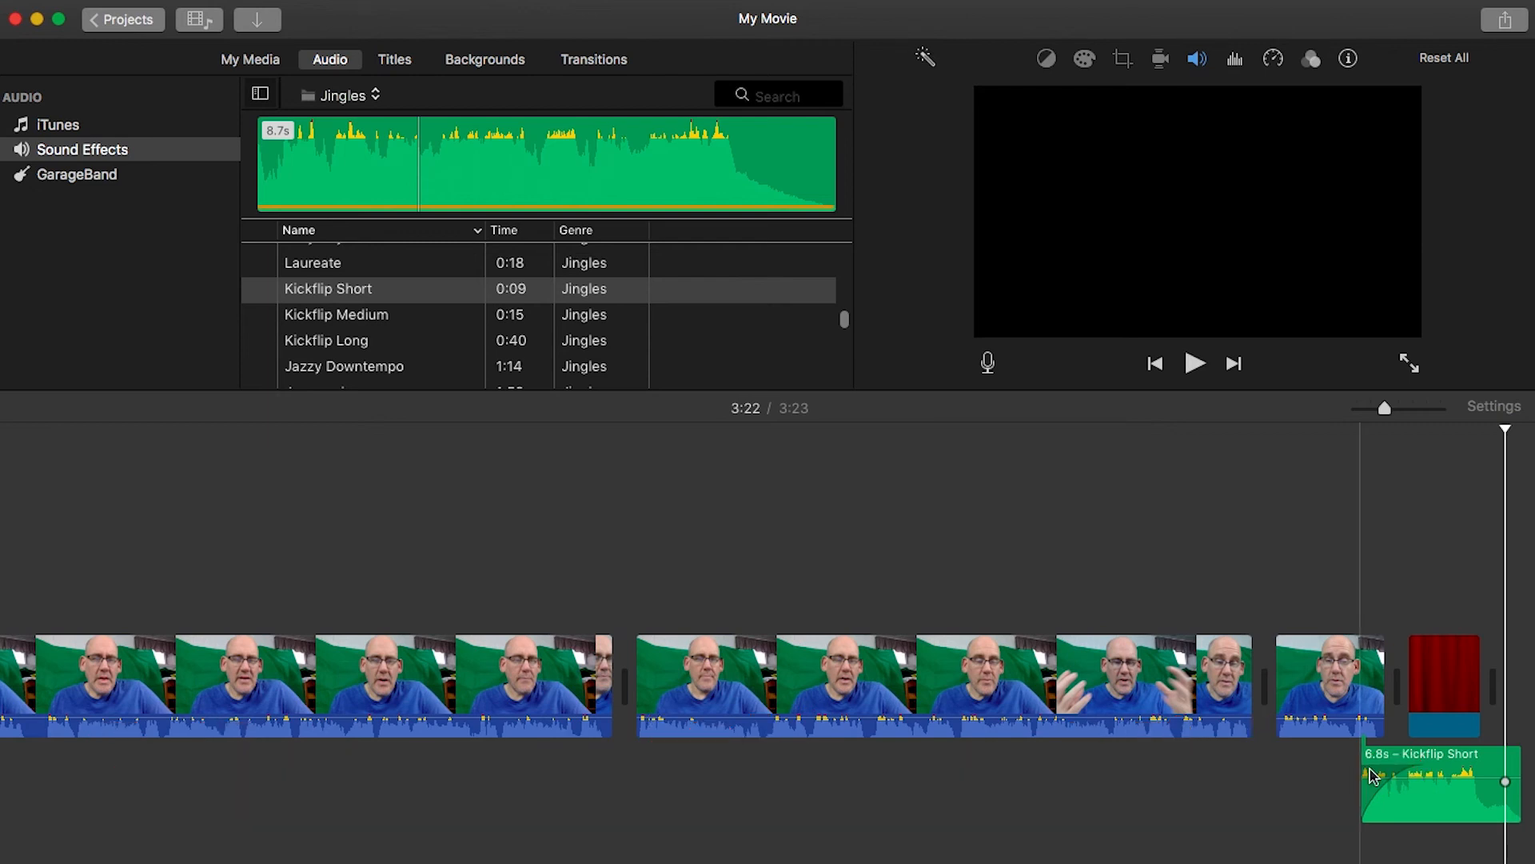
Step: Start a file export of the movie and title it "Content Creator Podcast"
click(1505, 19)
click(1393, 248)
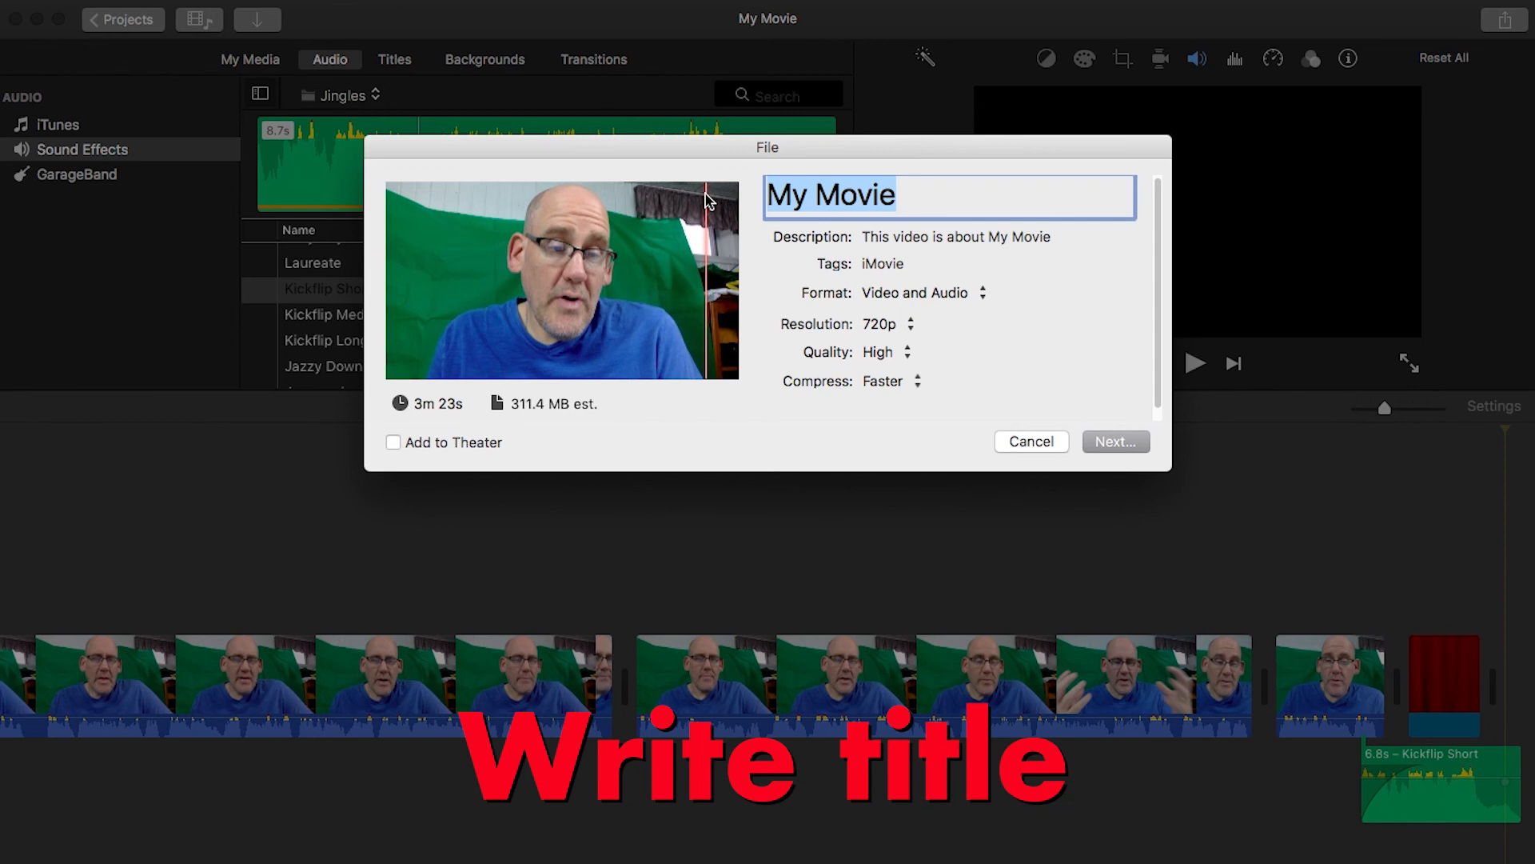
text(Content Crea)
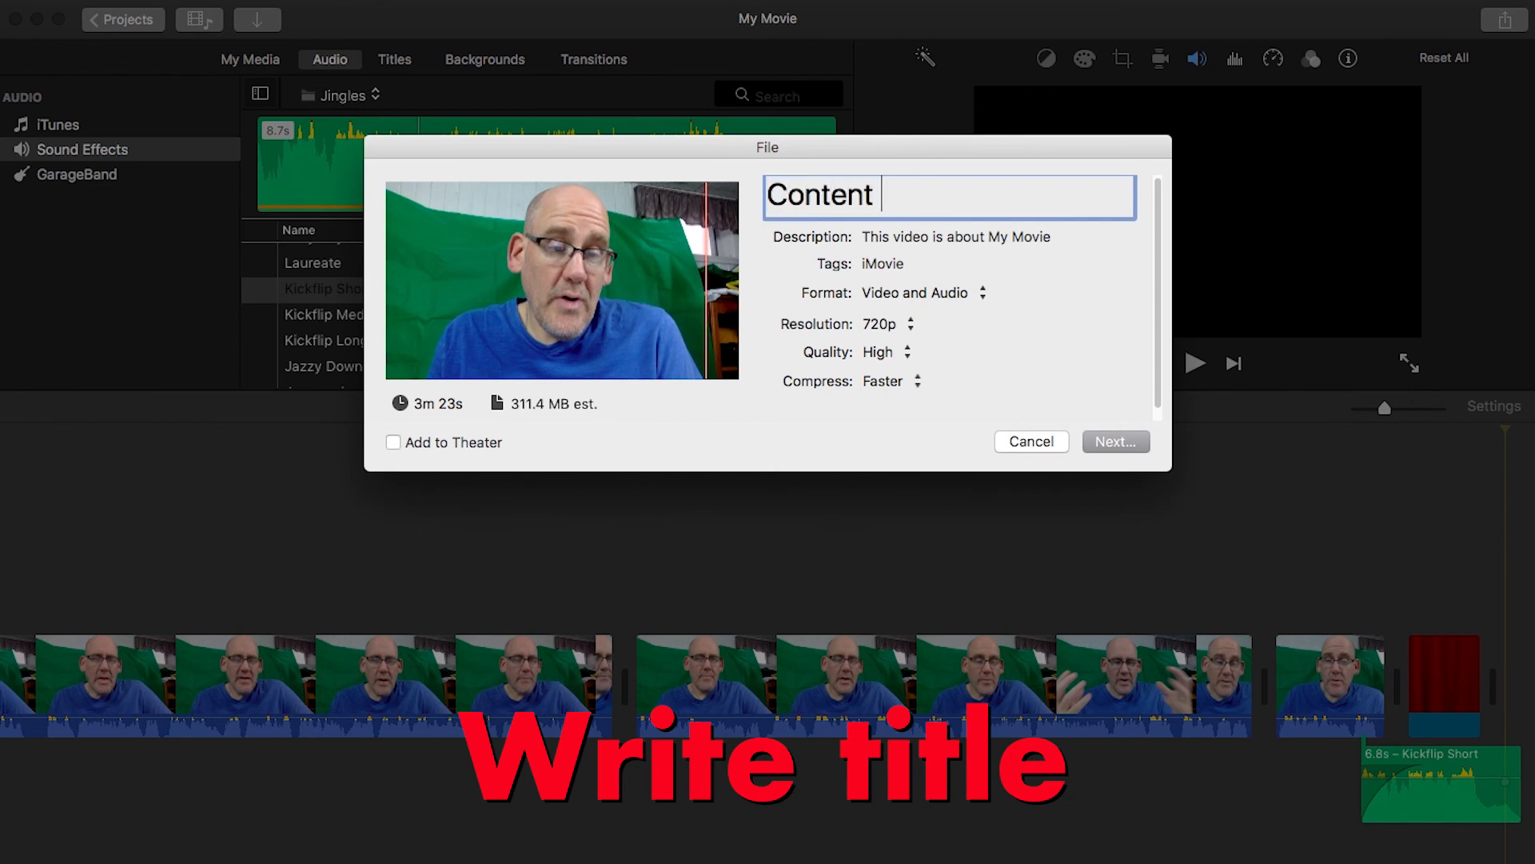
text(tor )
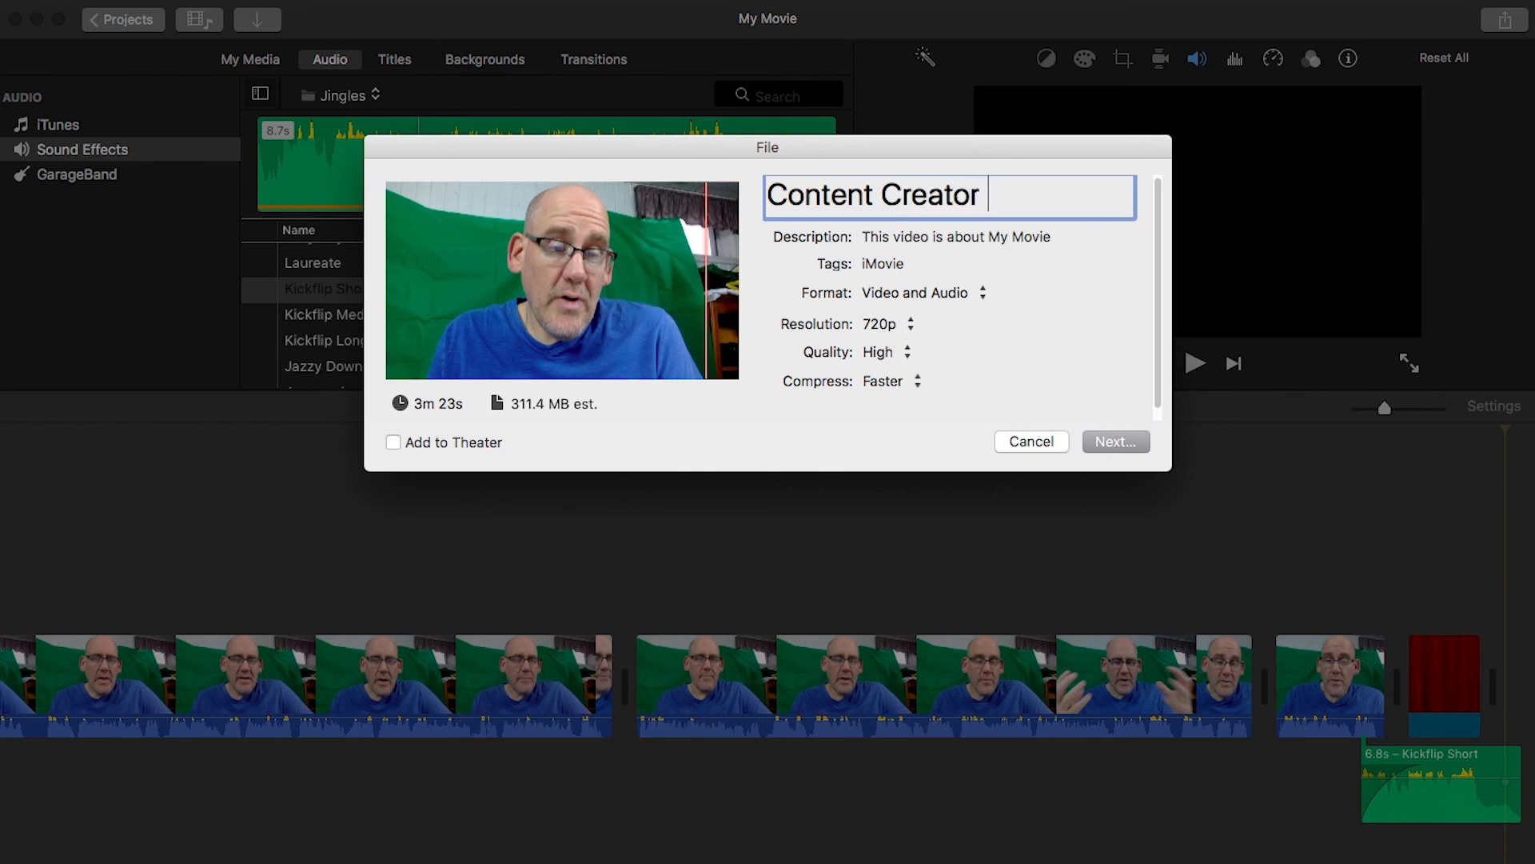
text(Podcast)
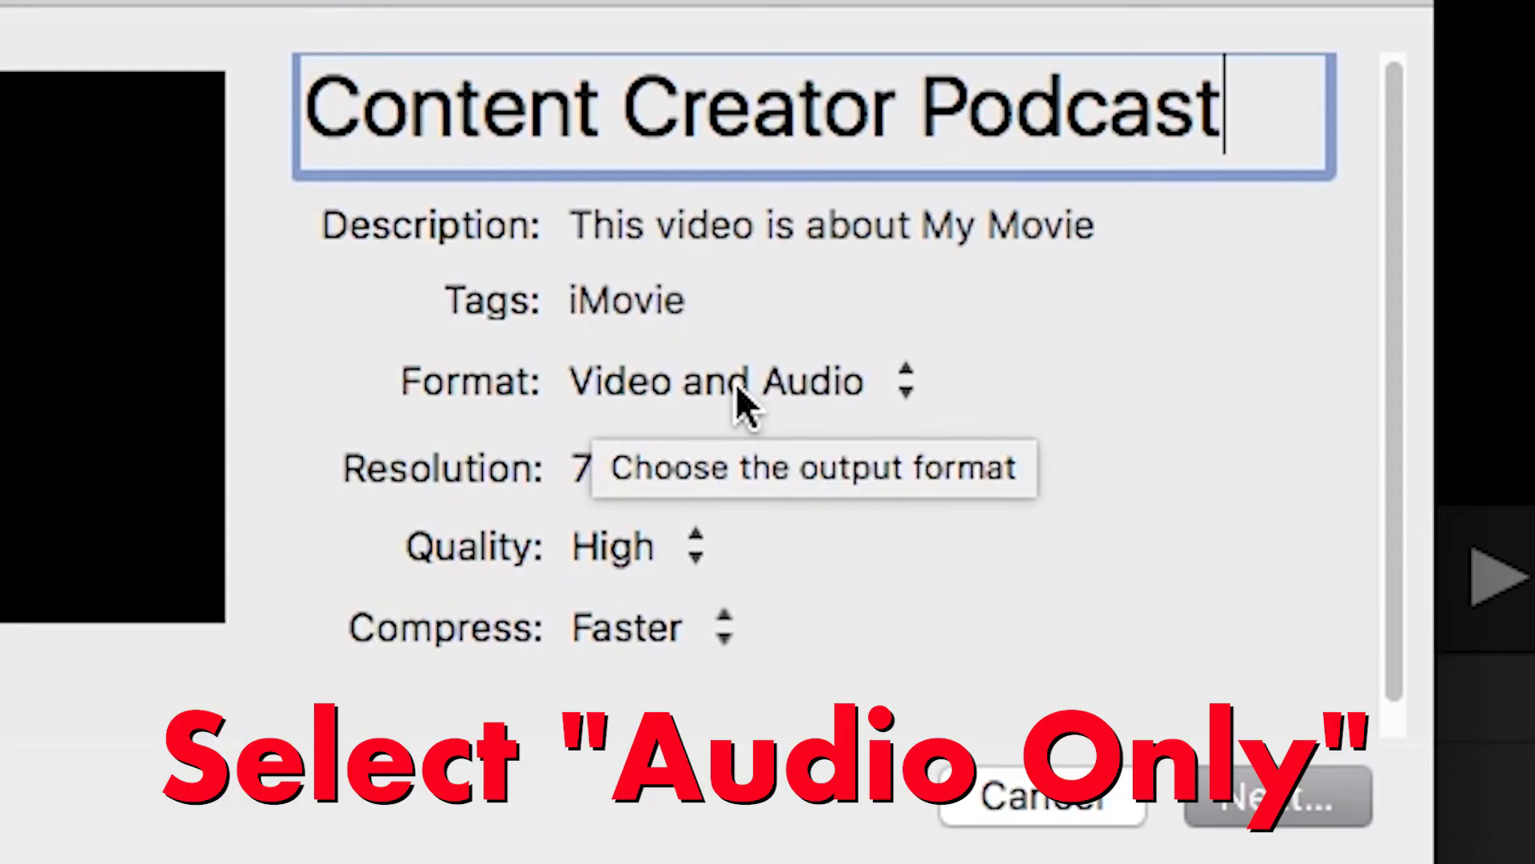
Step: Set the export format to Audio Only and keep MP3 as the file format
click(904, 294)
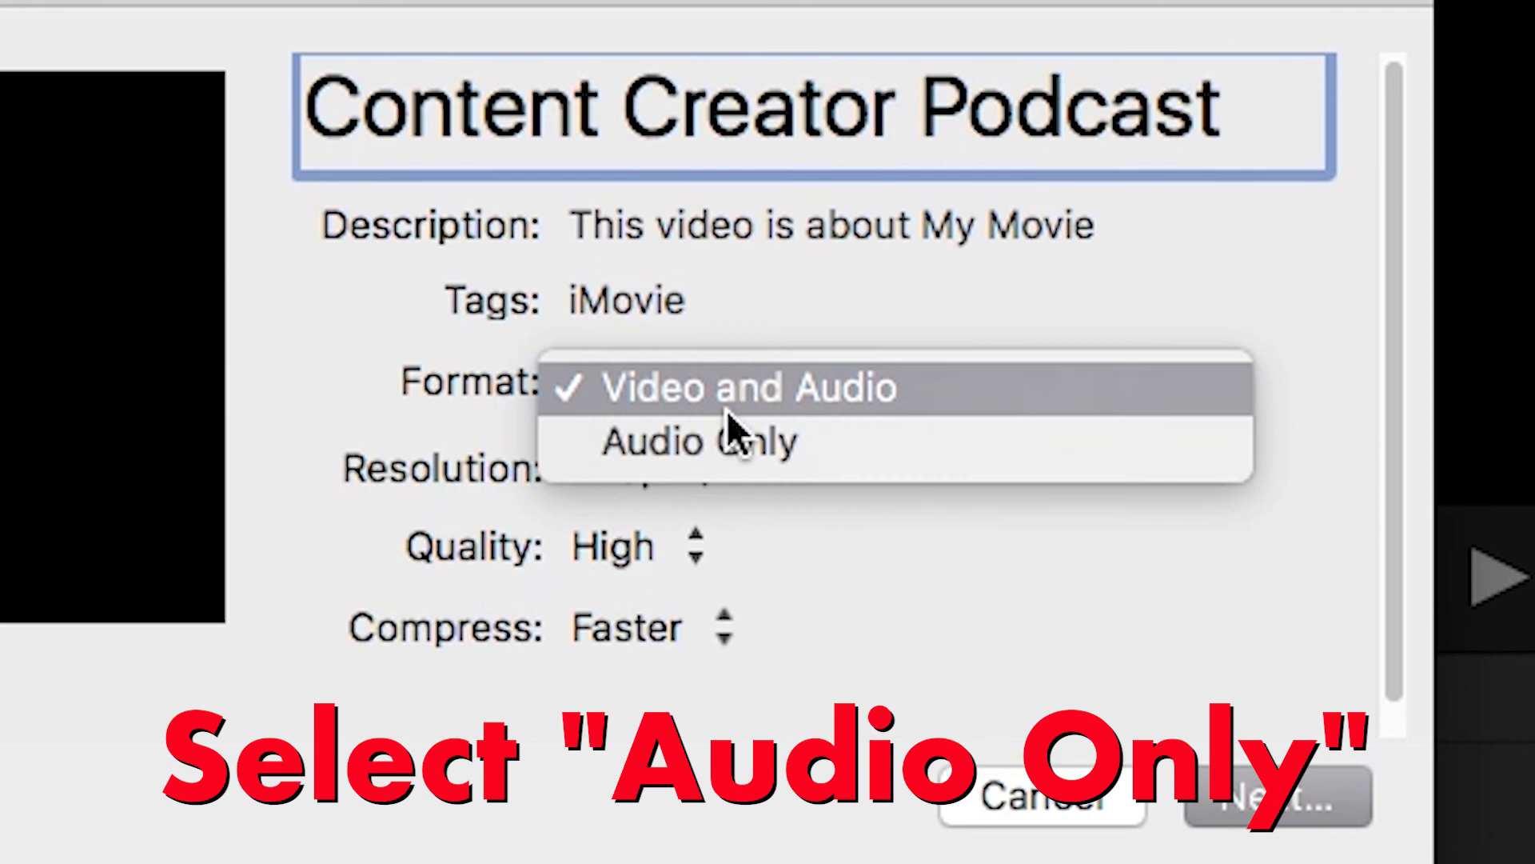
click(715, 439)
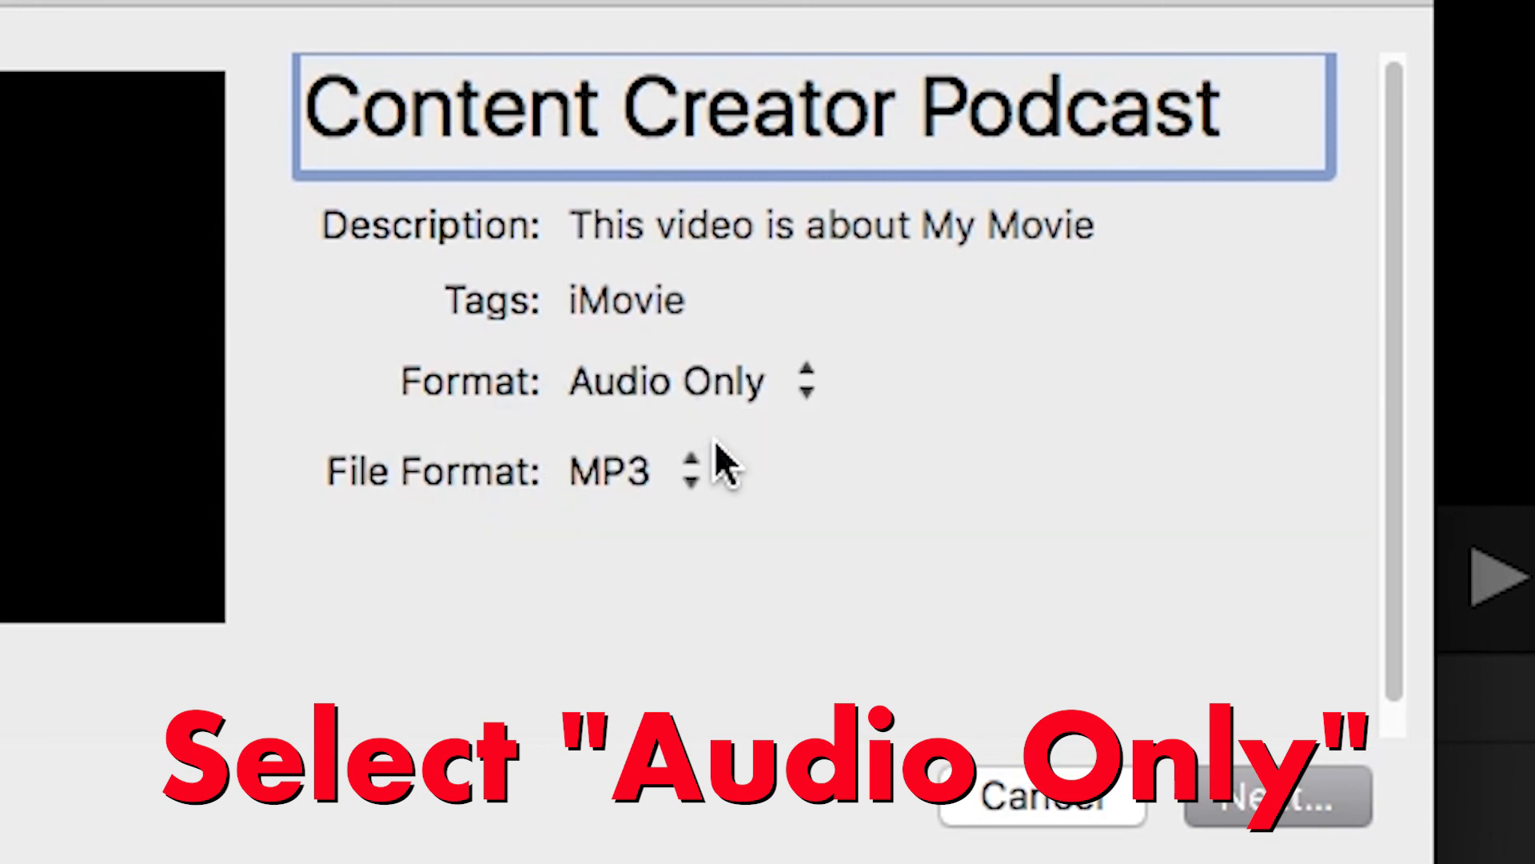
click(657, 465)
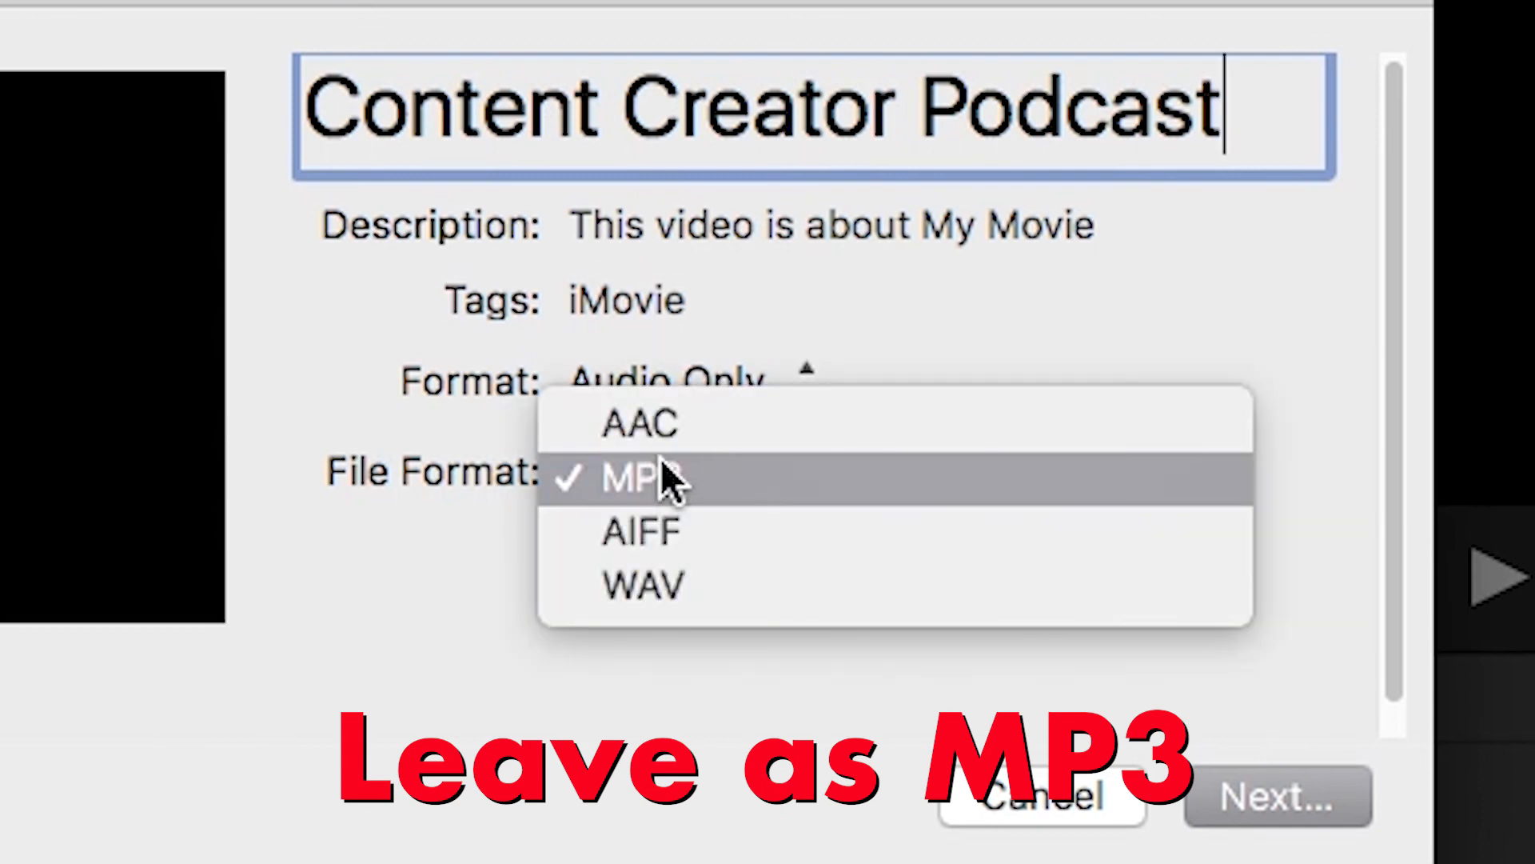
click(660, 472)
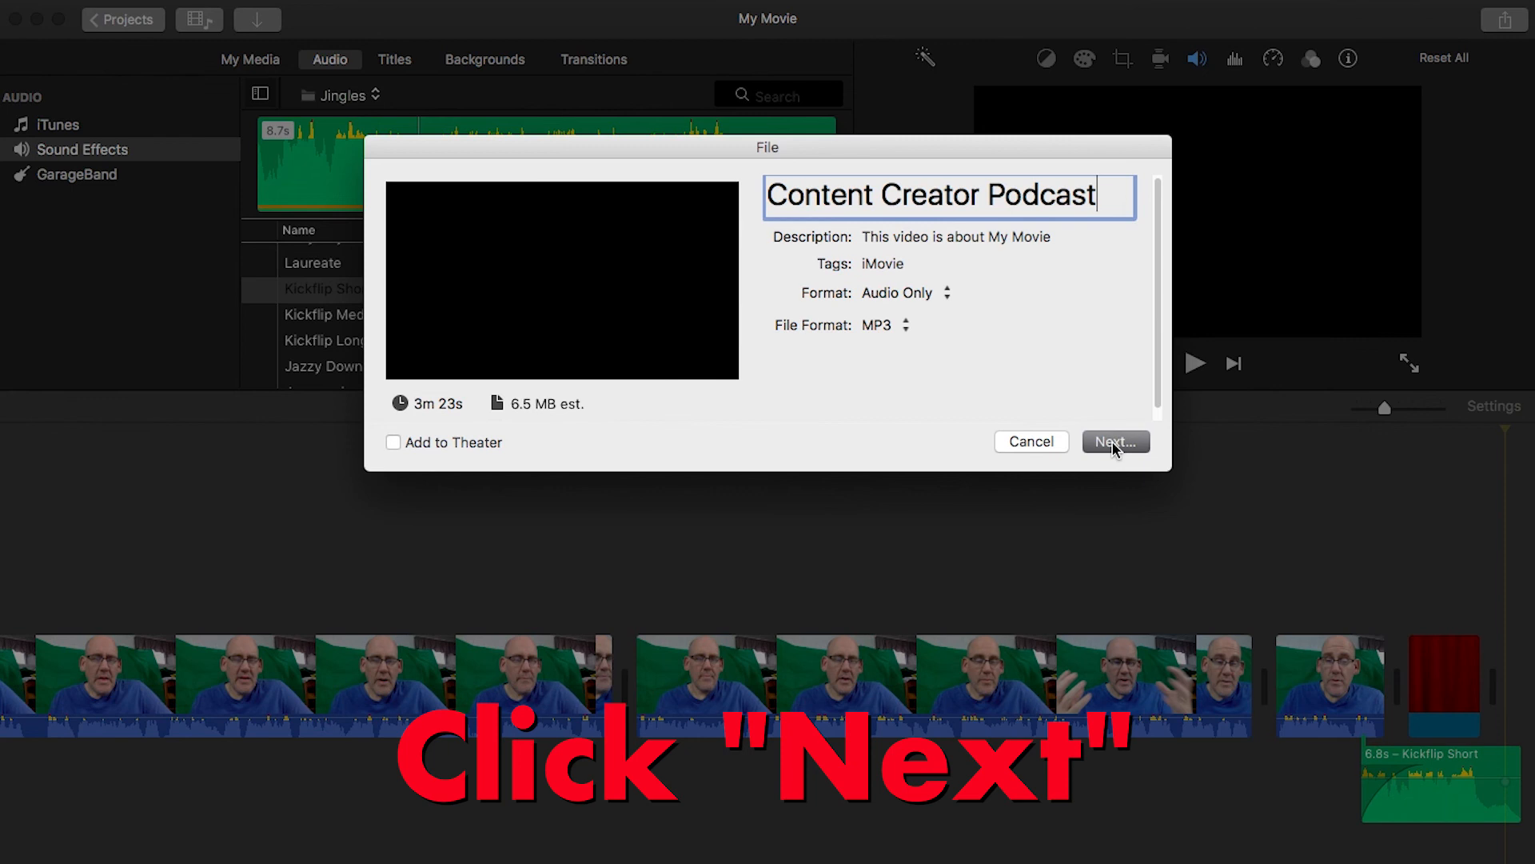
Step: Save the export as Content Creator Podcast in the Video Composition Podcast folder on the Desktop
click(1113, 442)
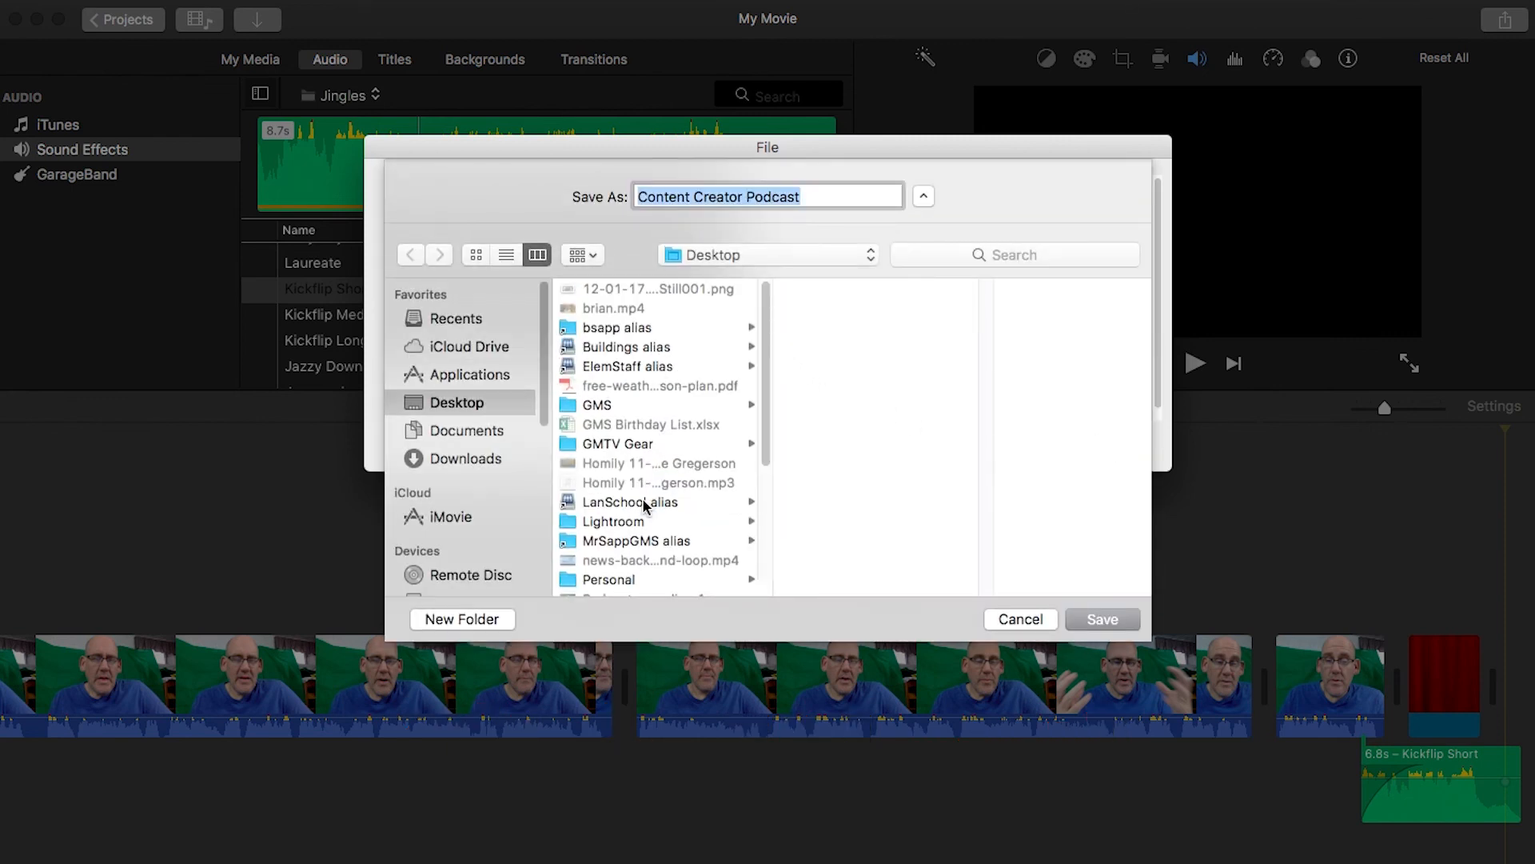
scroll(645, 507, down, 5)
scroll(644, 507, down, 1)
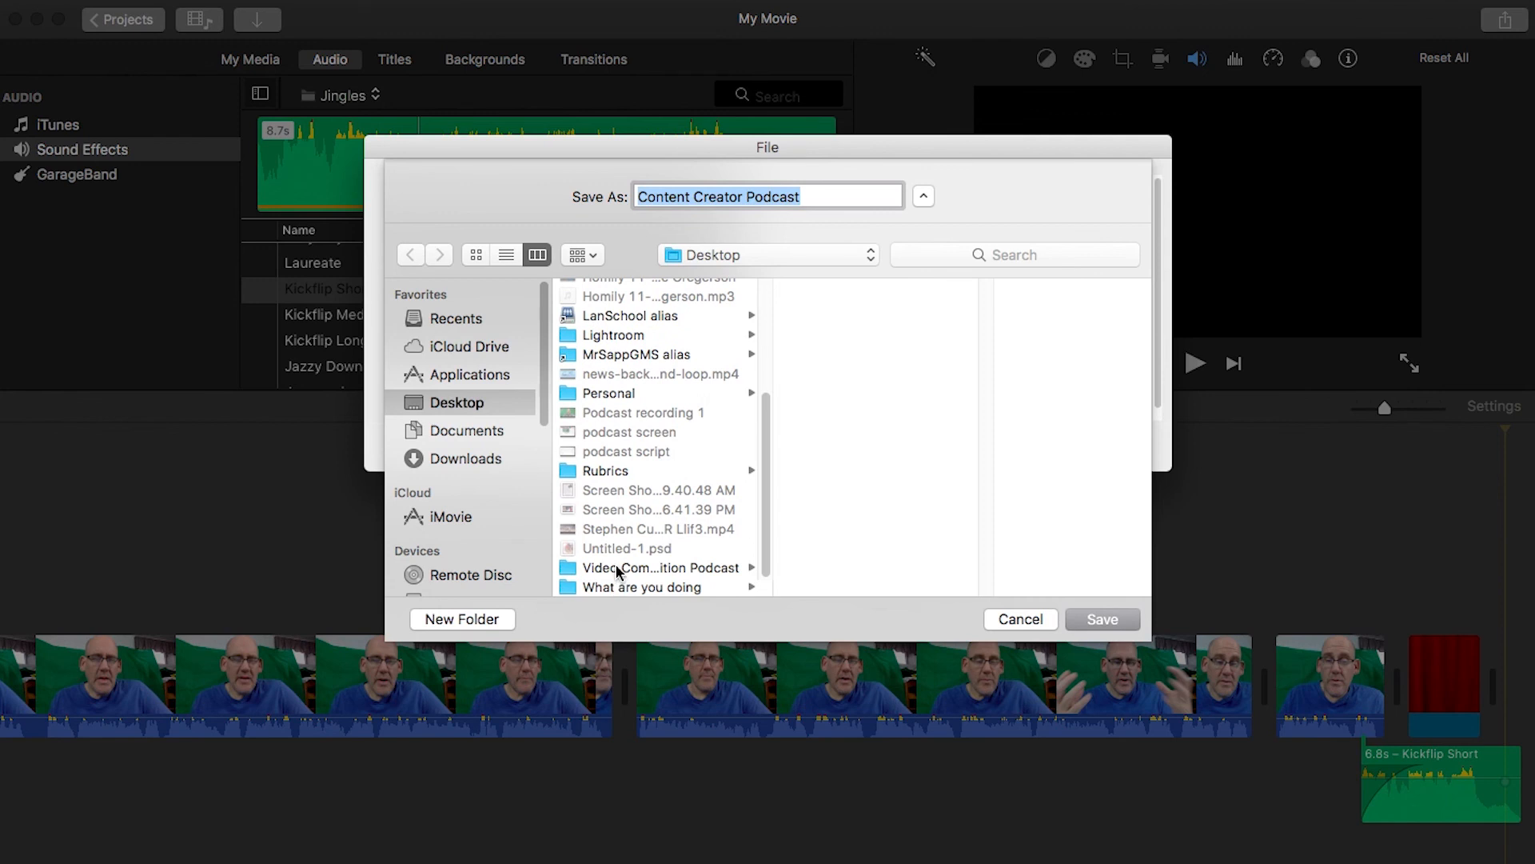
click(616, 567)
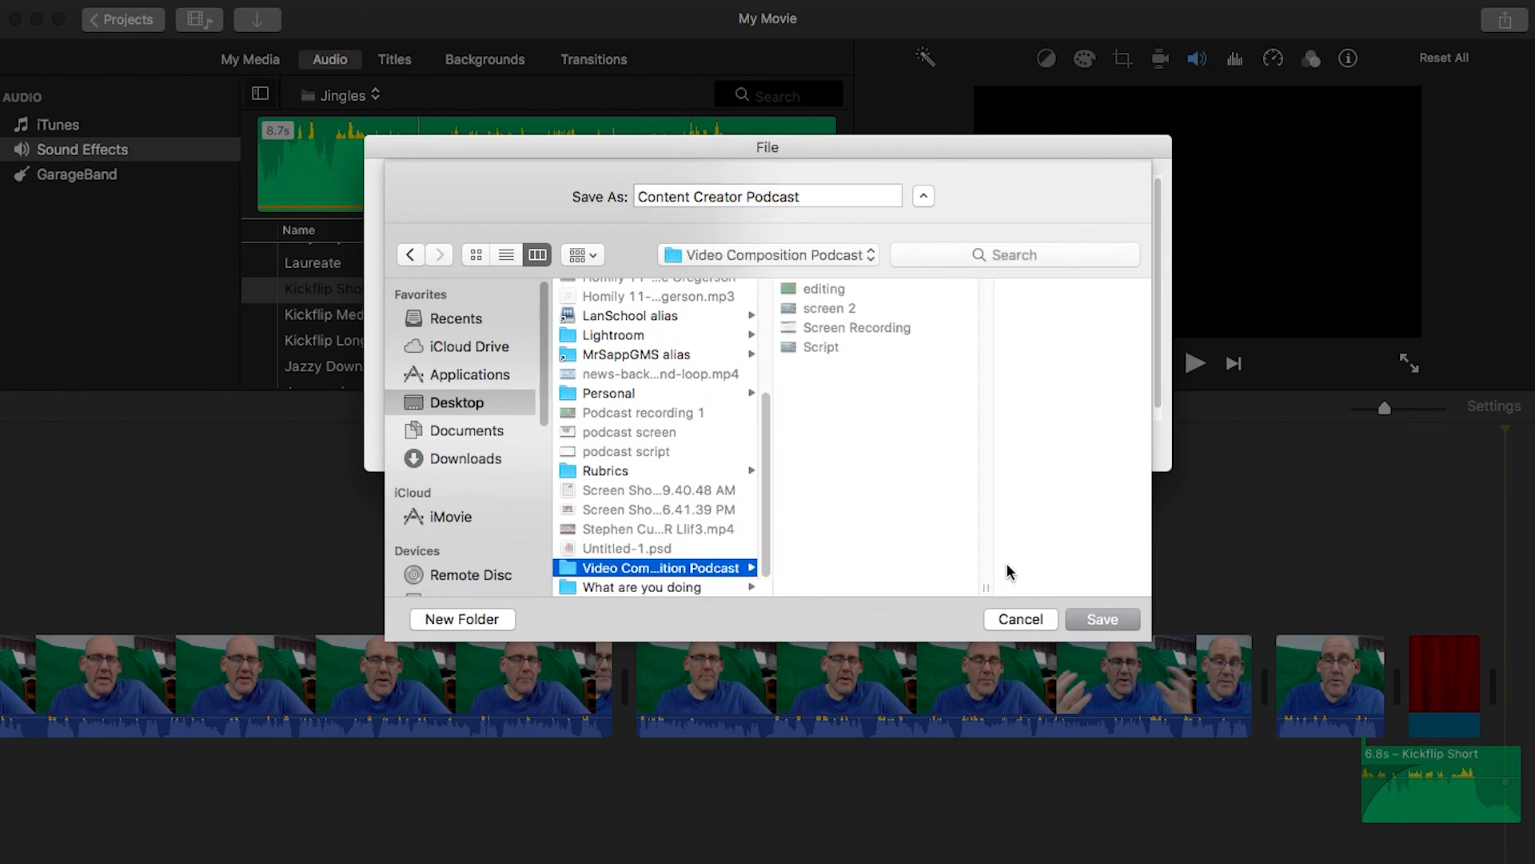
click(1108, 619)
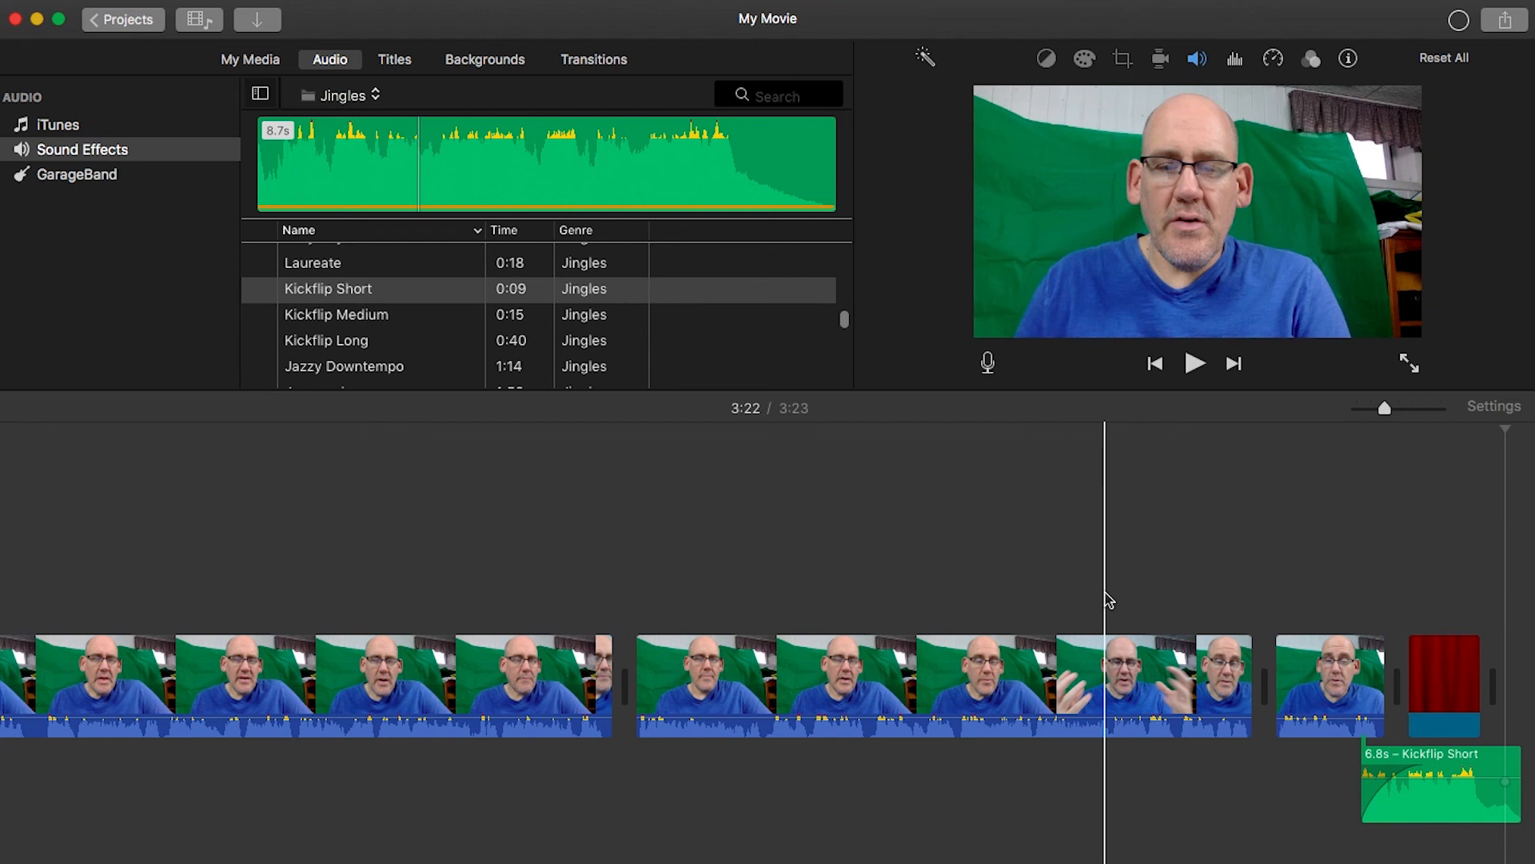
Step: Check the export progress, then reveal the exported Content Creator Podcast.mp3 in Finder and preview its audio
click(1459, 22)
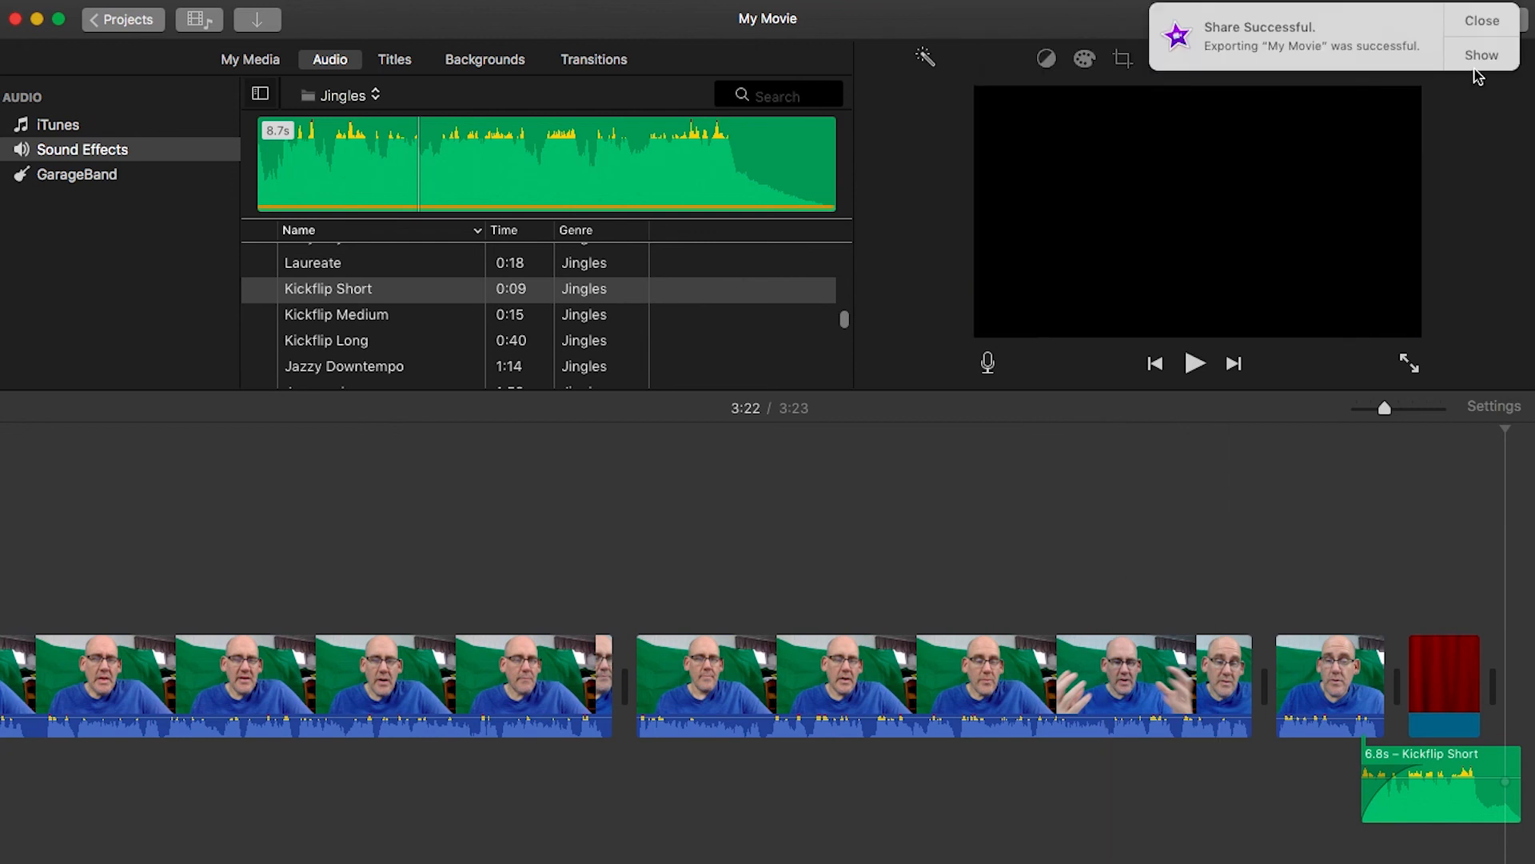
click(1482, 62)
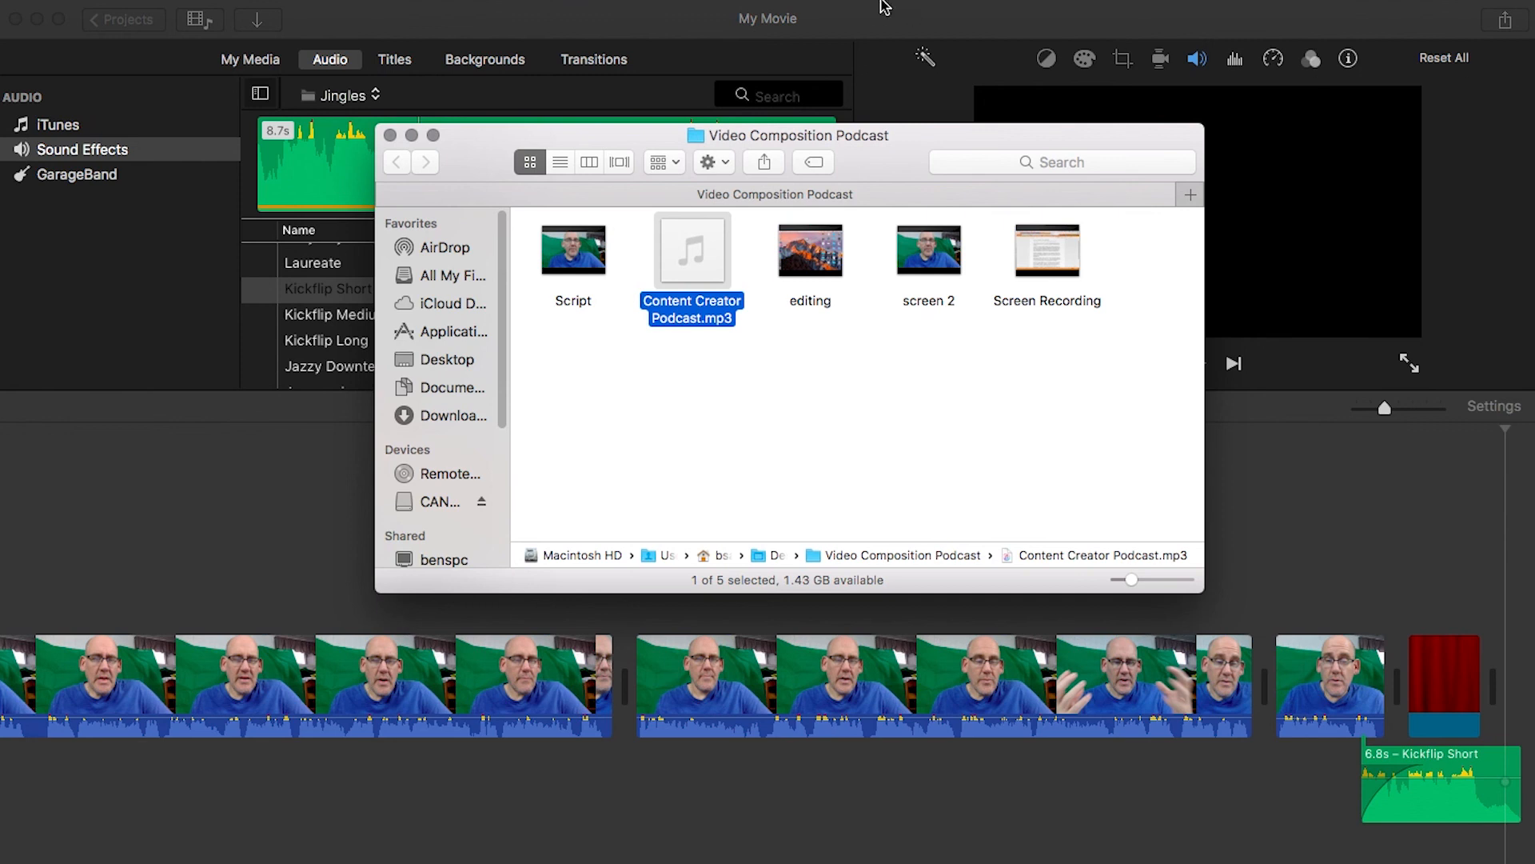
mouse_move(714, 274)
click(693, 250)
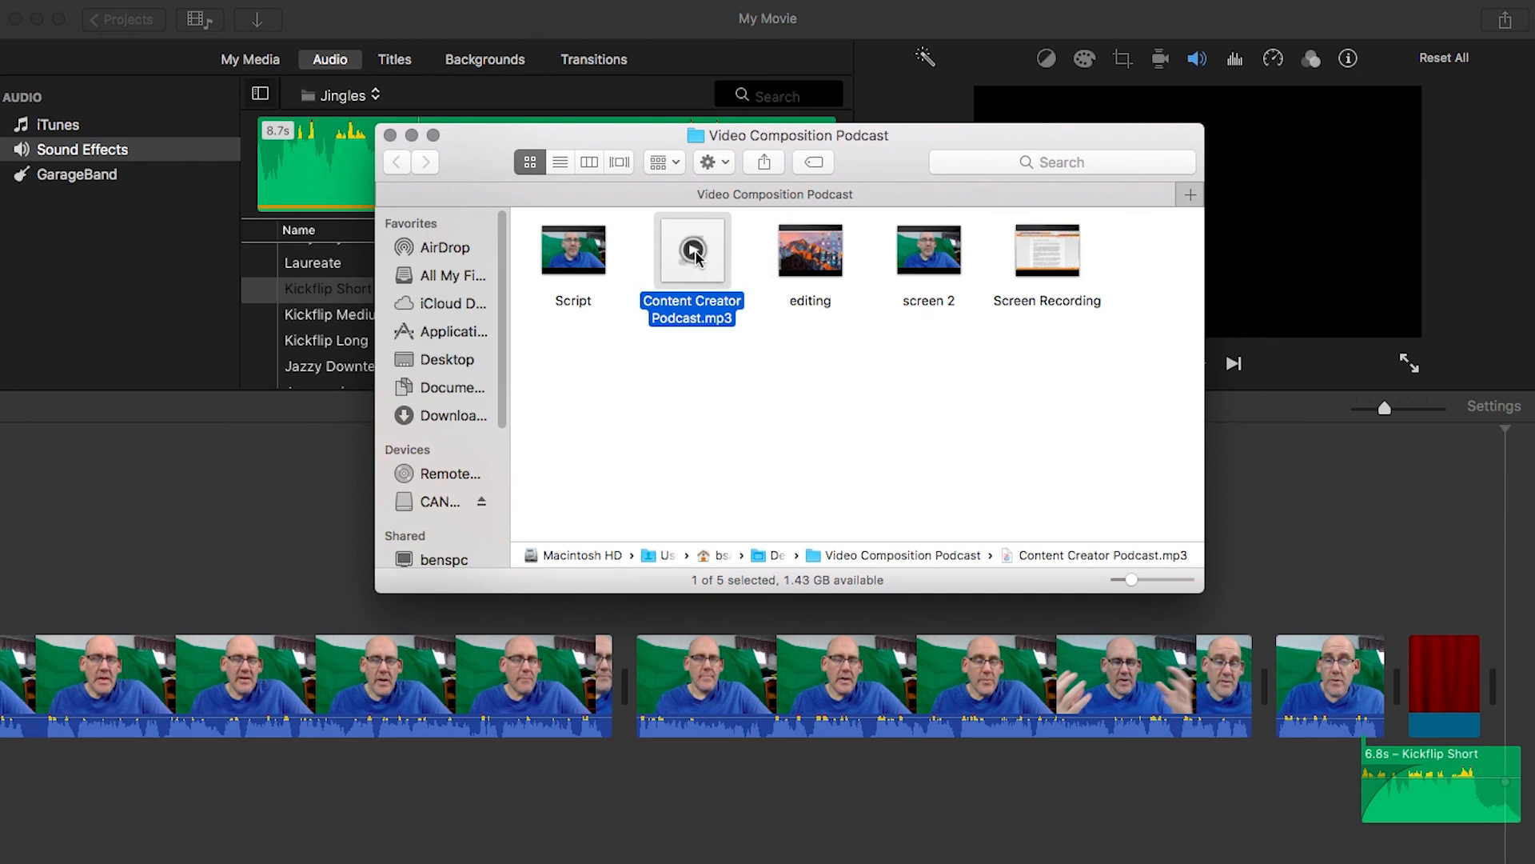